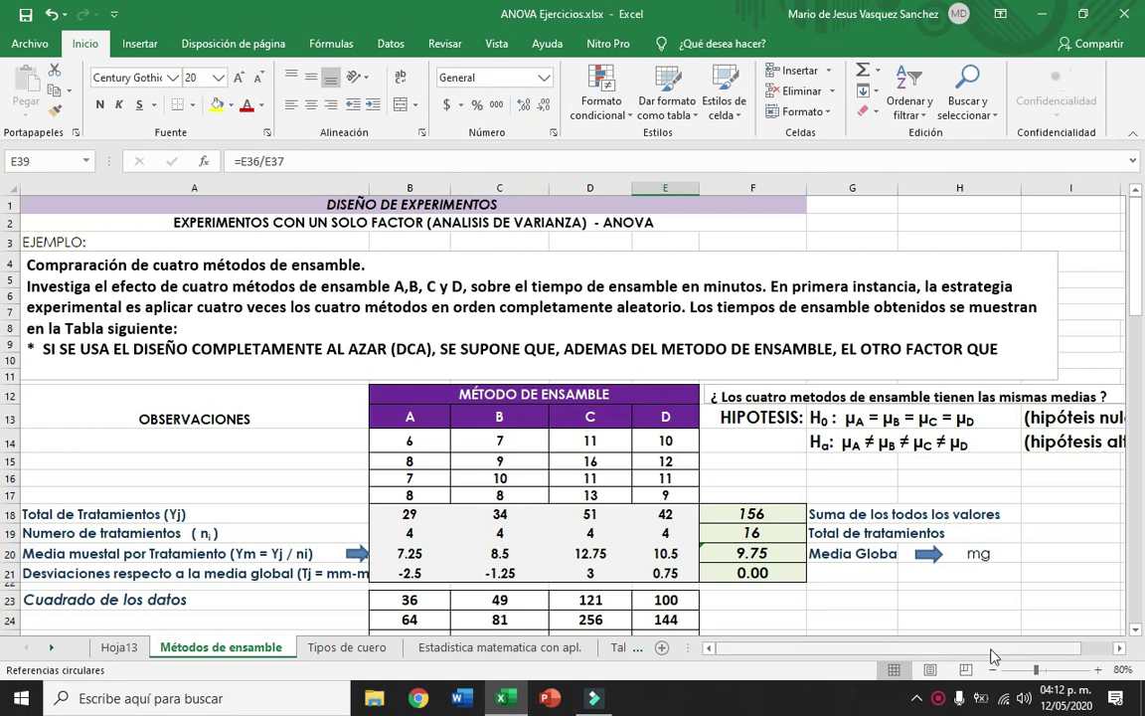
Step: Examine the treatment totals in row 18, the treatment counts in row 19, and their sums in F18 and F19
drag(1140, 286, 1141, 331)
click(428, 327)
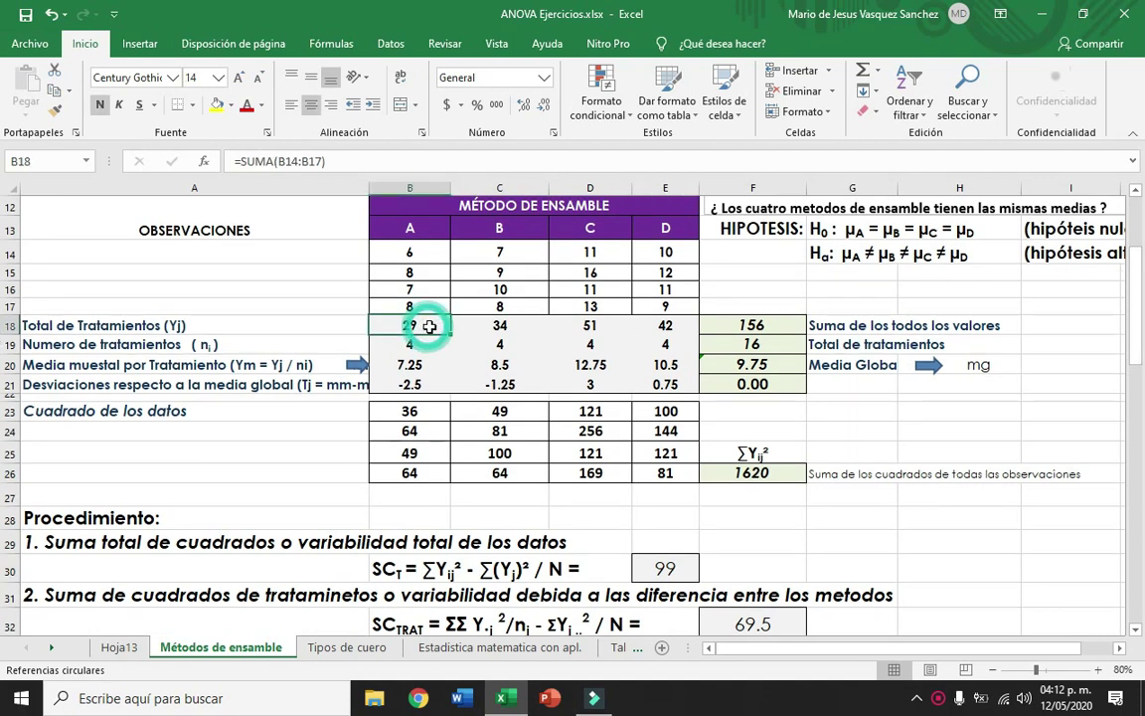
drag(427, 327, 688, 321)
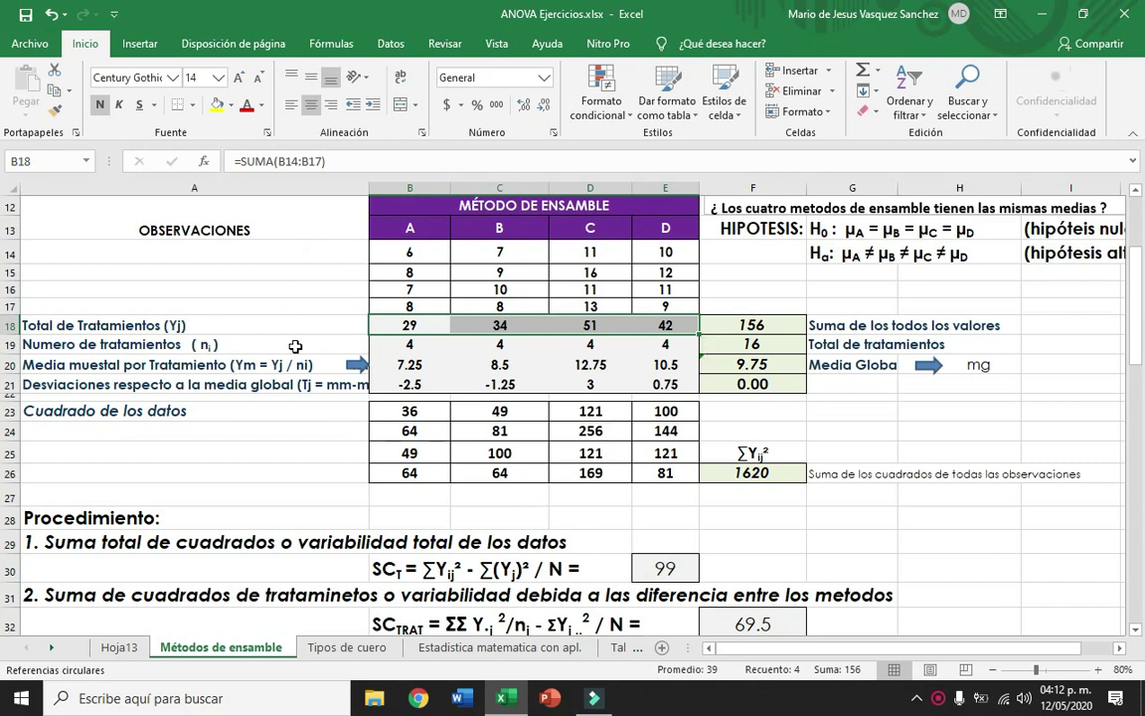
click(397, 343)
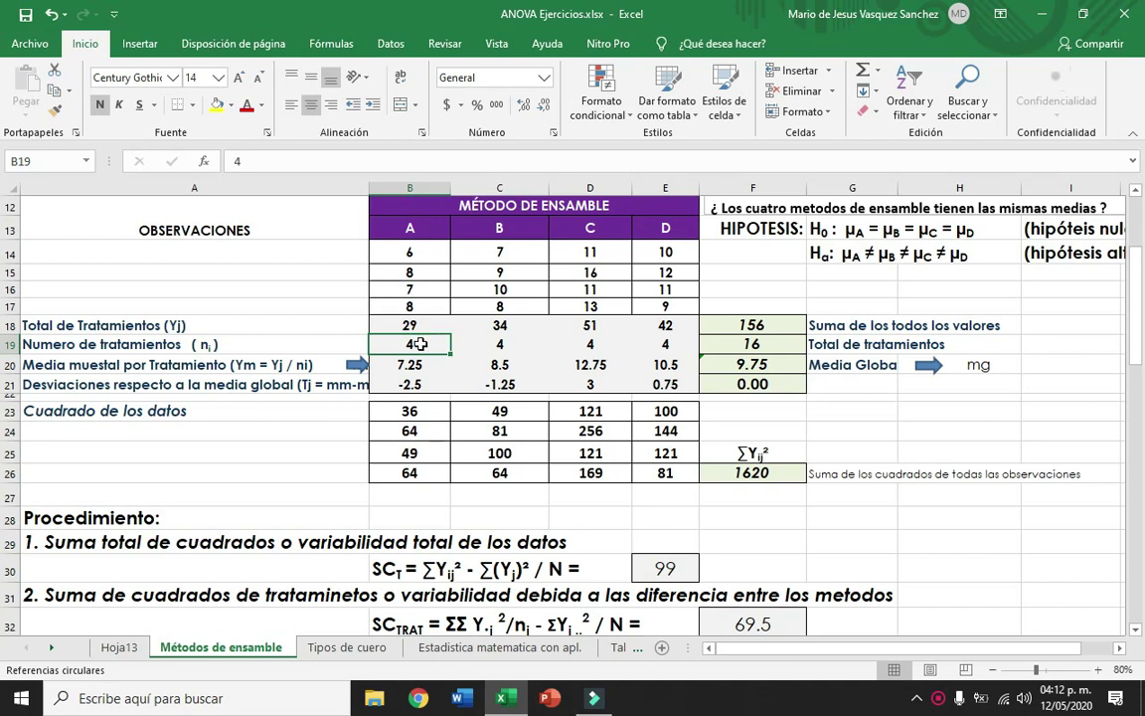
click(755, 325)
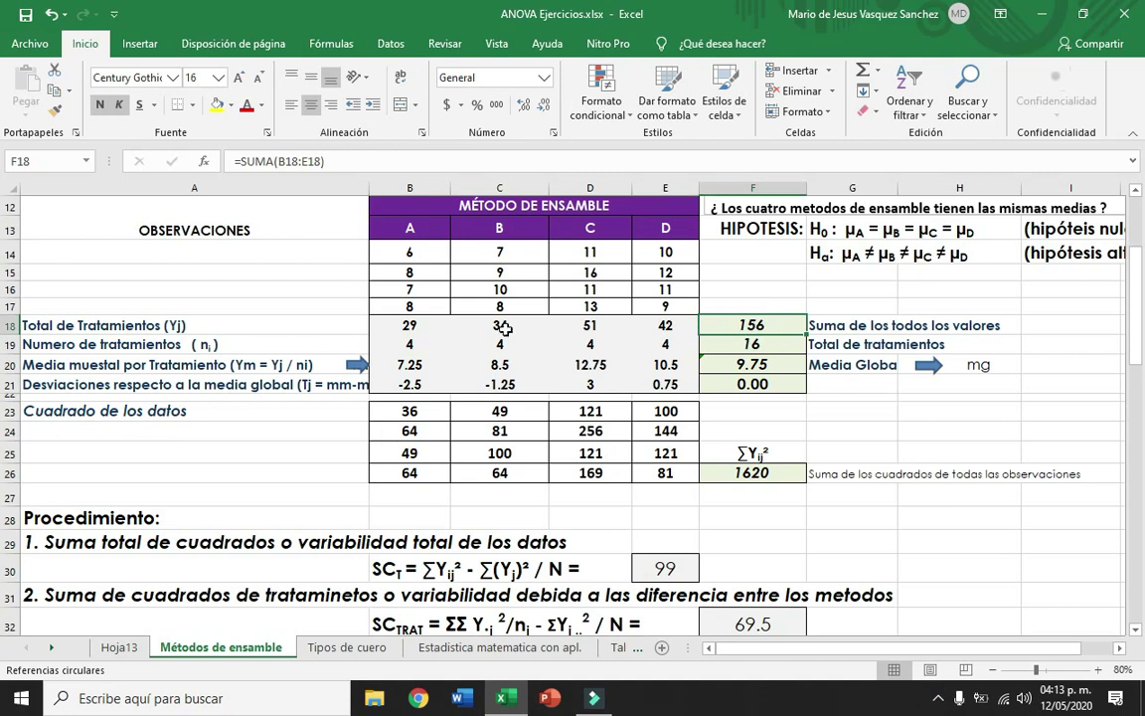
click(754, 345)
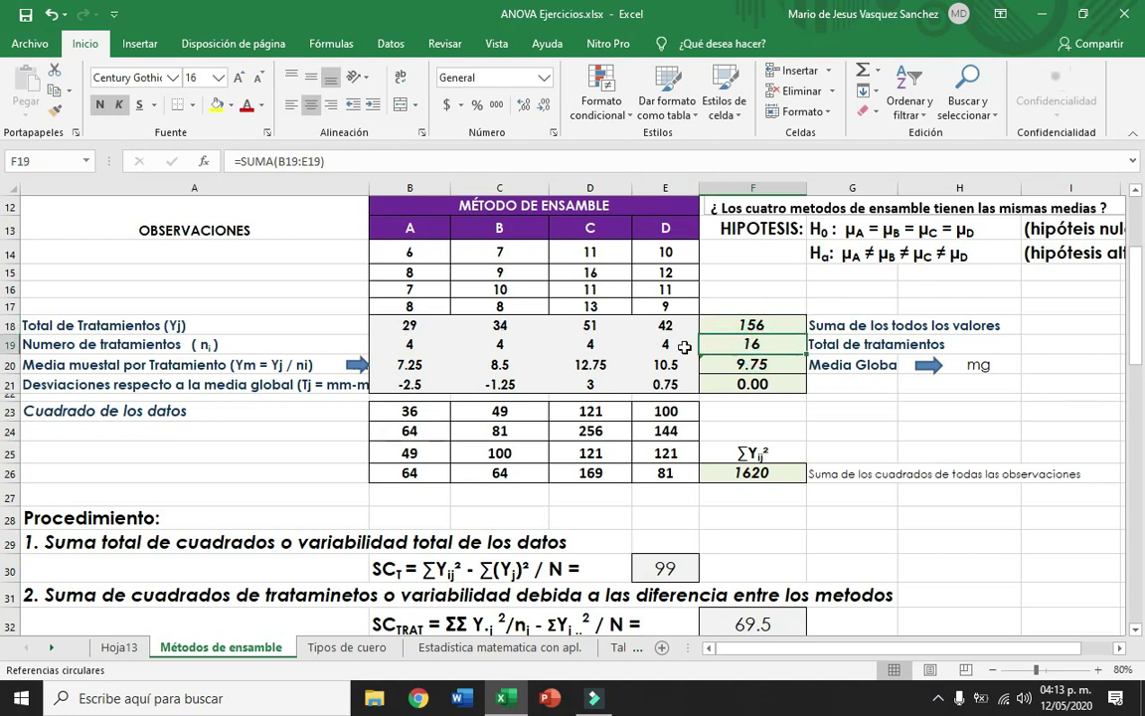
Step: Fill the treatment mean formula =B18/B19 from B20 across to E20 and inspect the global mean formula in F20
click(414, 365)
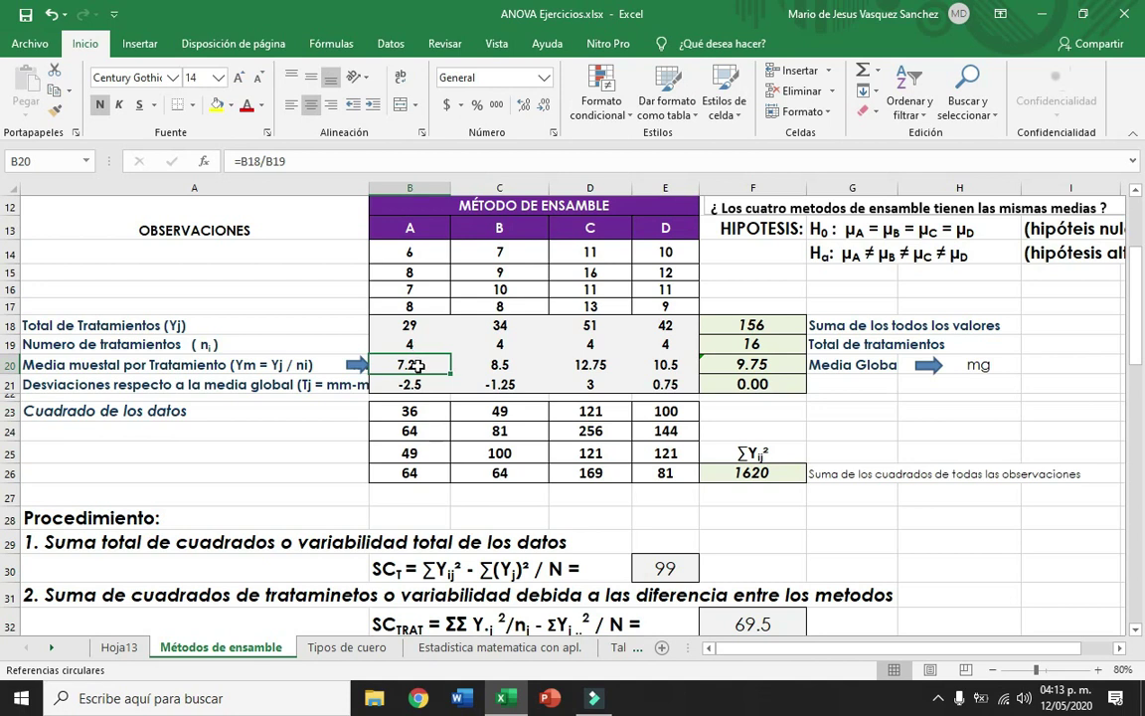
drag(451, 374, 678, 372)
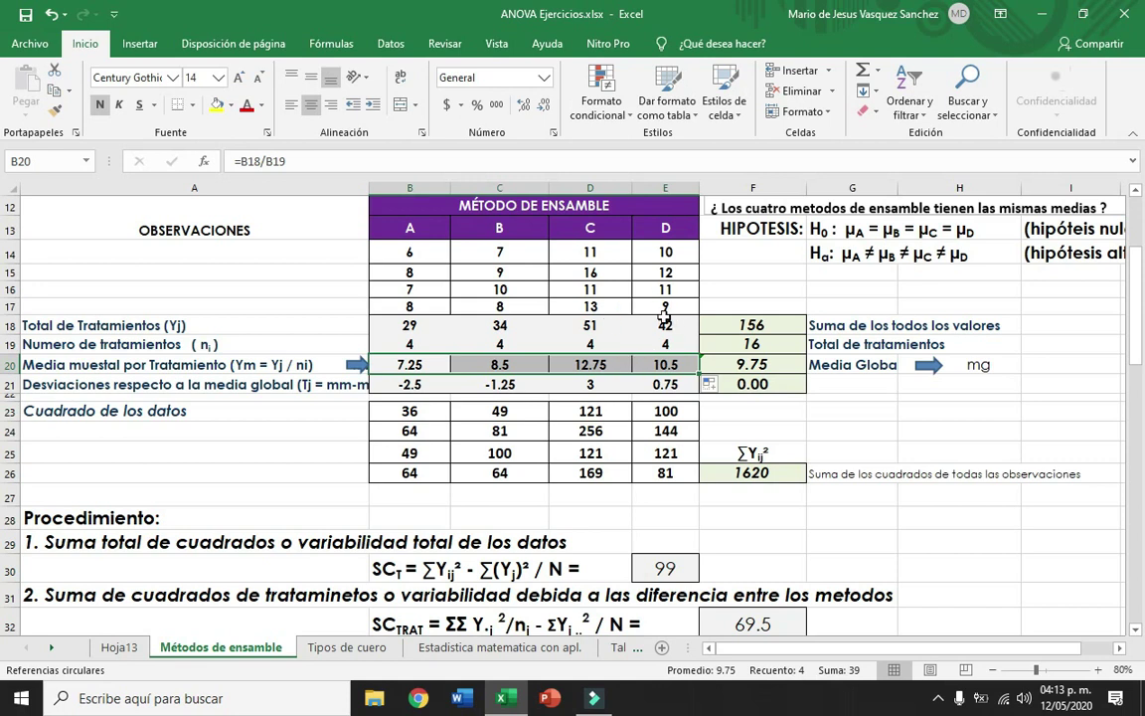
click(734, 364)
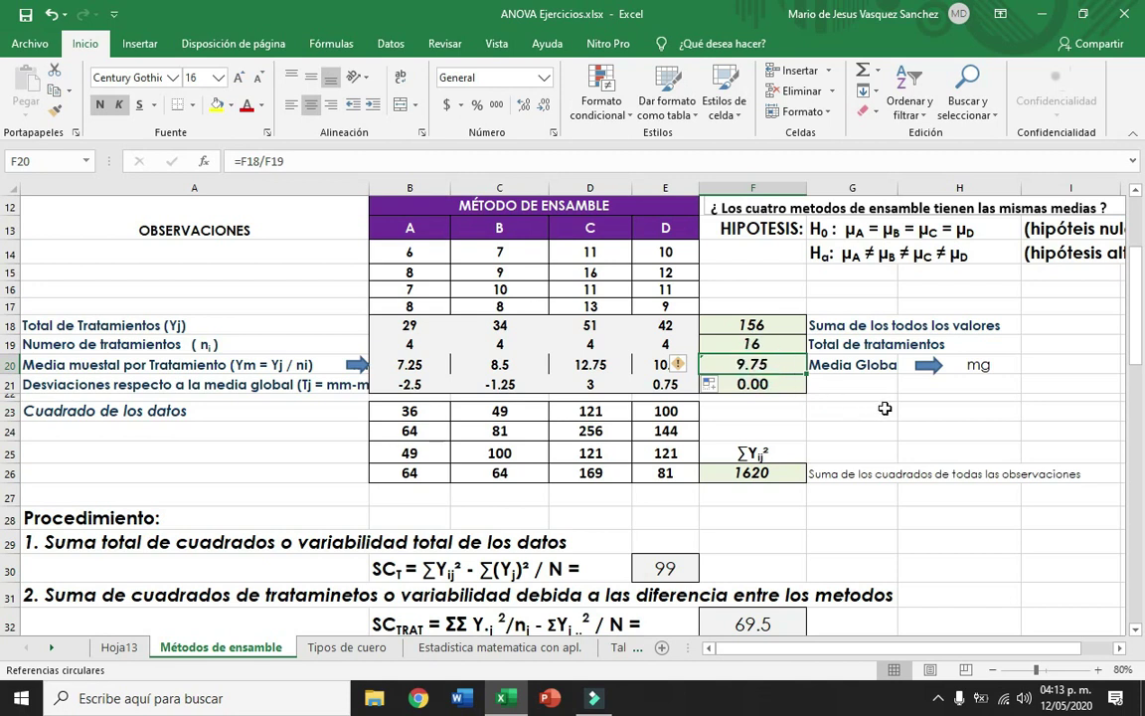
Step: Fill the deviation formula =B20-$F$20 from B21 across to E21 and inspect the deviation sum formula in F21
click(409, 383)
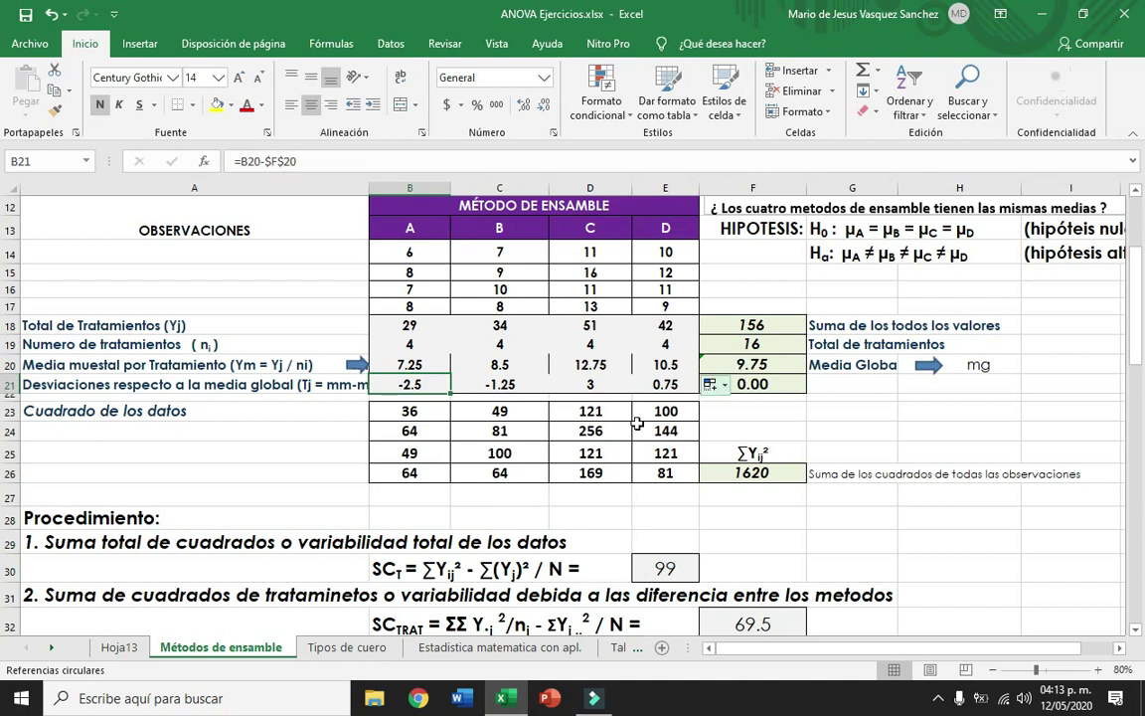
drag(453, 393, 674, 383)
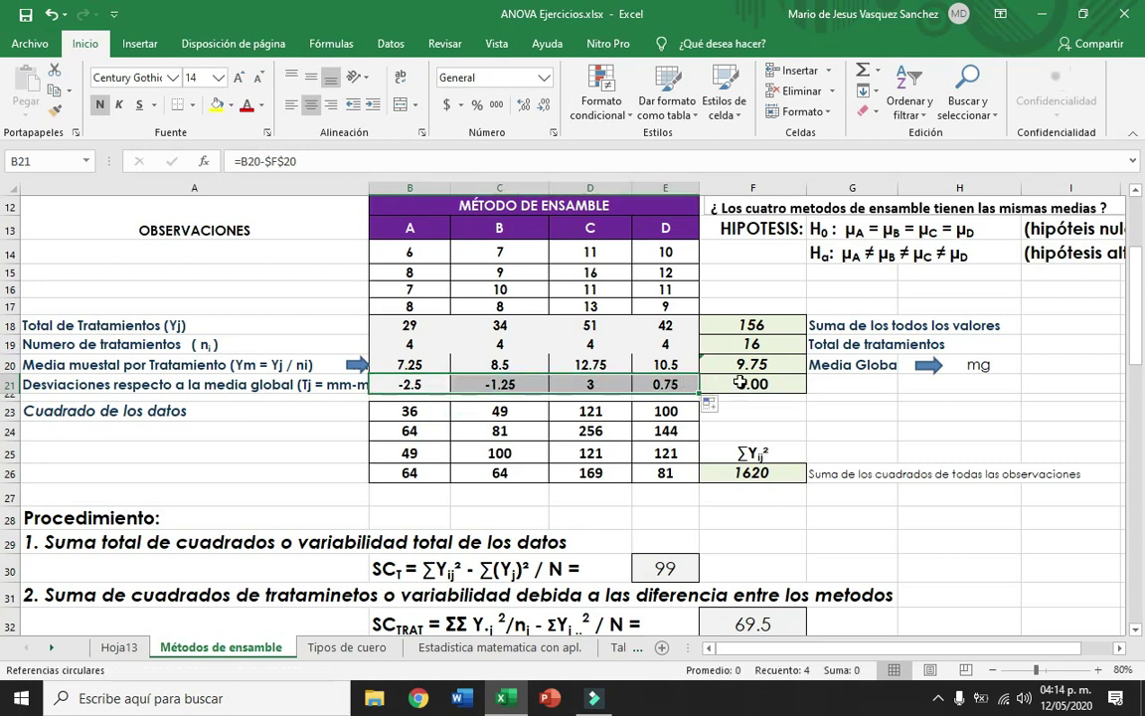
click(732, 383)
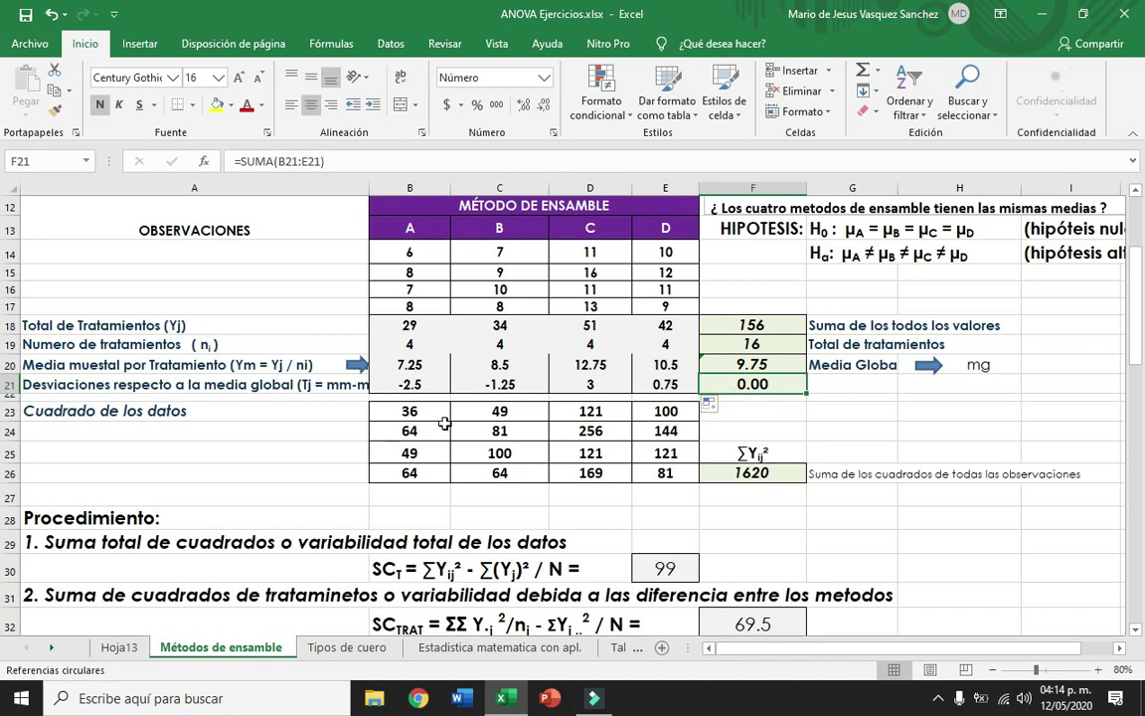
Step: Fill the squared-data formula =POTENCIA(B14,2) from B23 across to column E and down to row 26
click(409, 413)
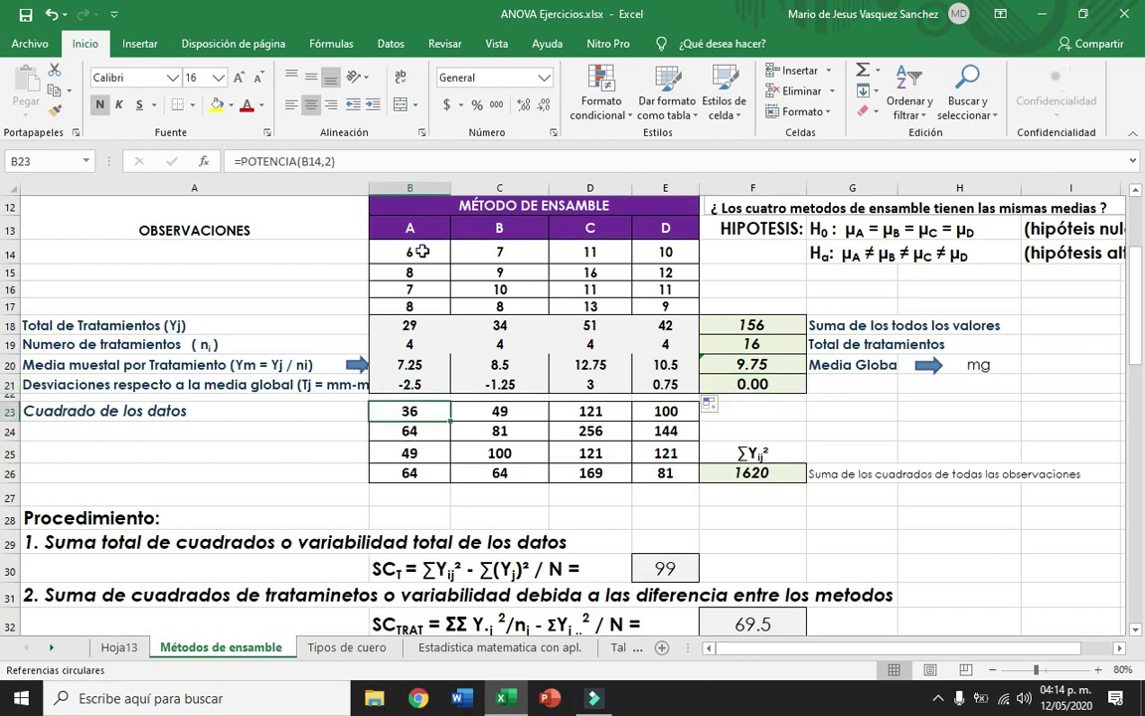
click(405, 429)
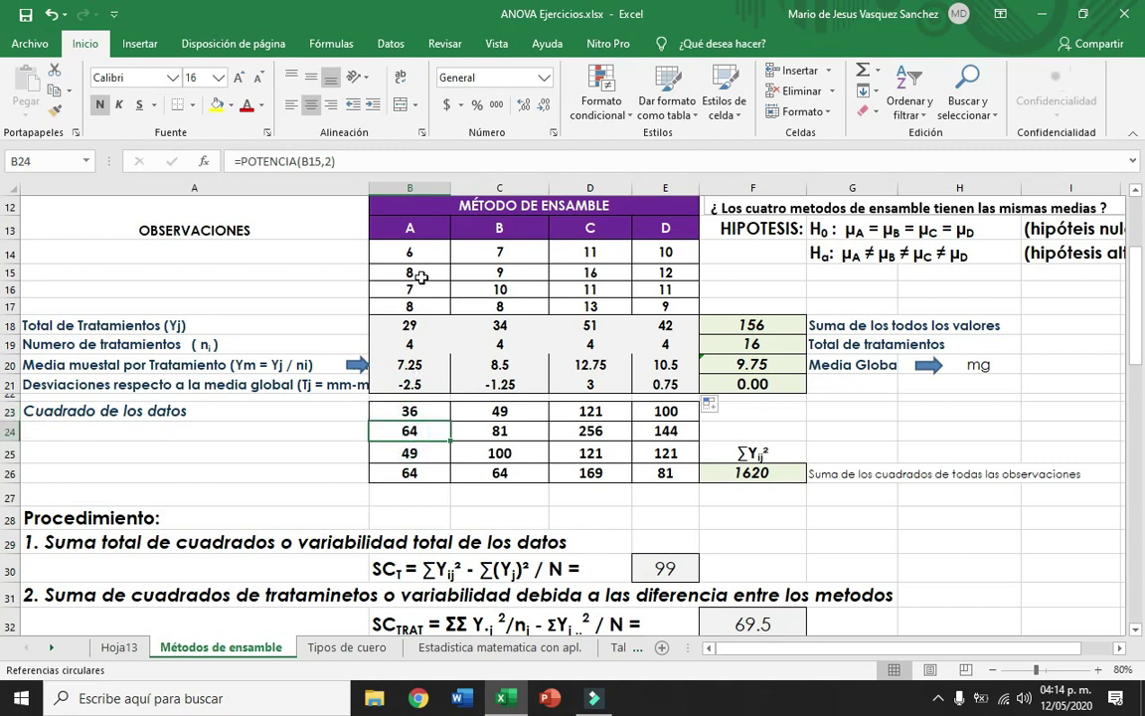
click(423, 411)
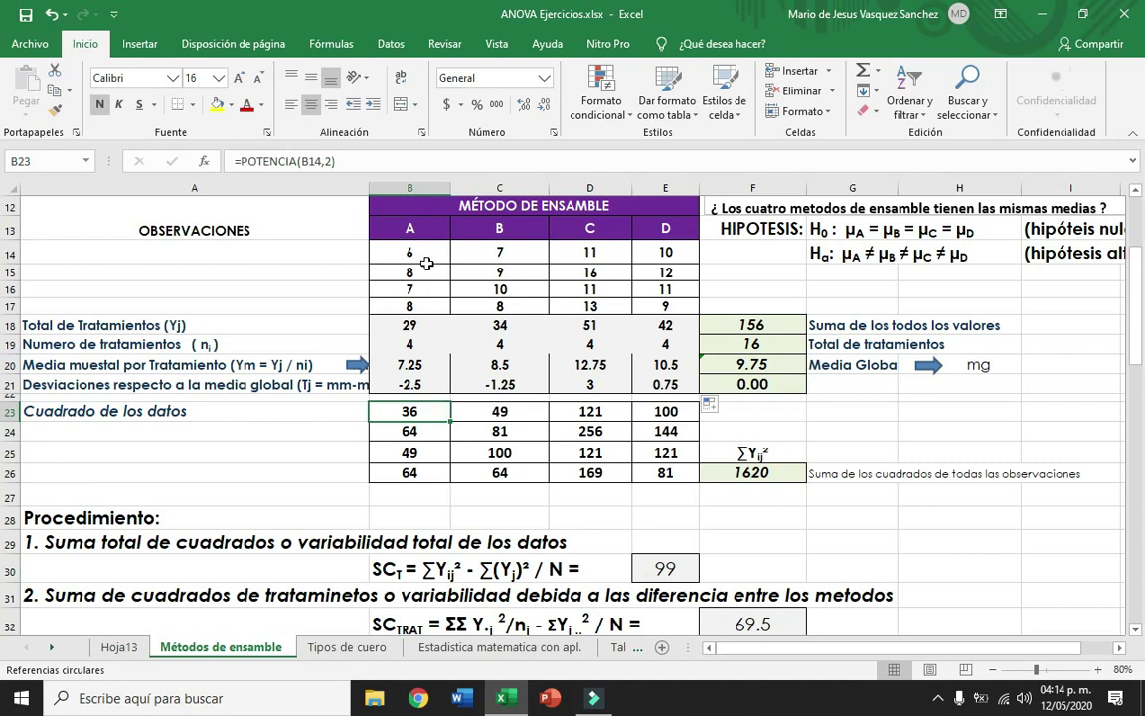
drag(453, 422, 673, 427)
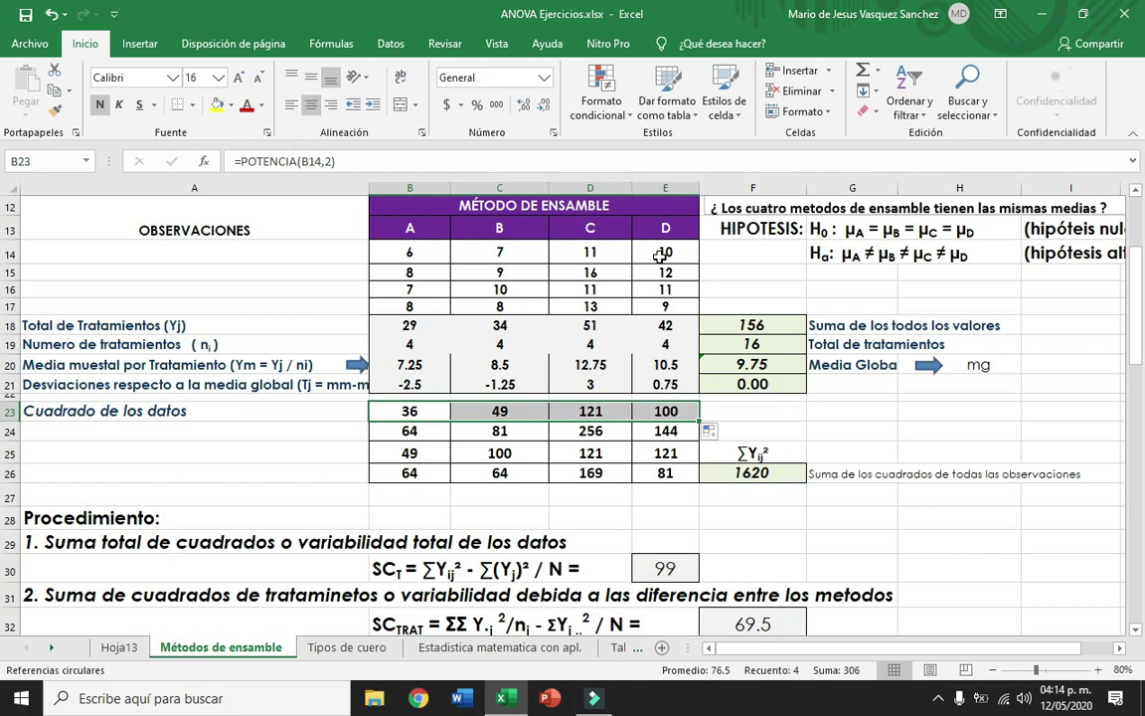
drag(700, 422, 700, 477)
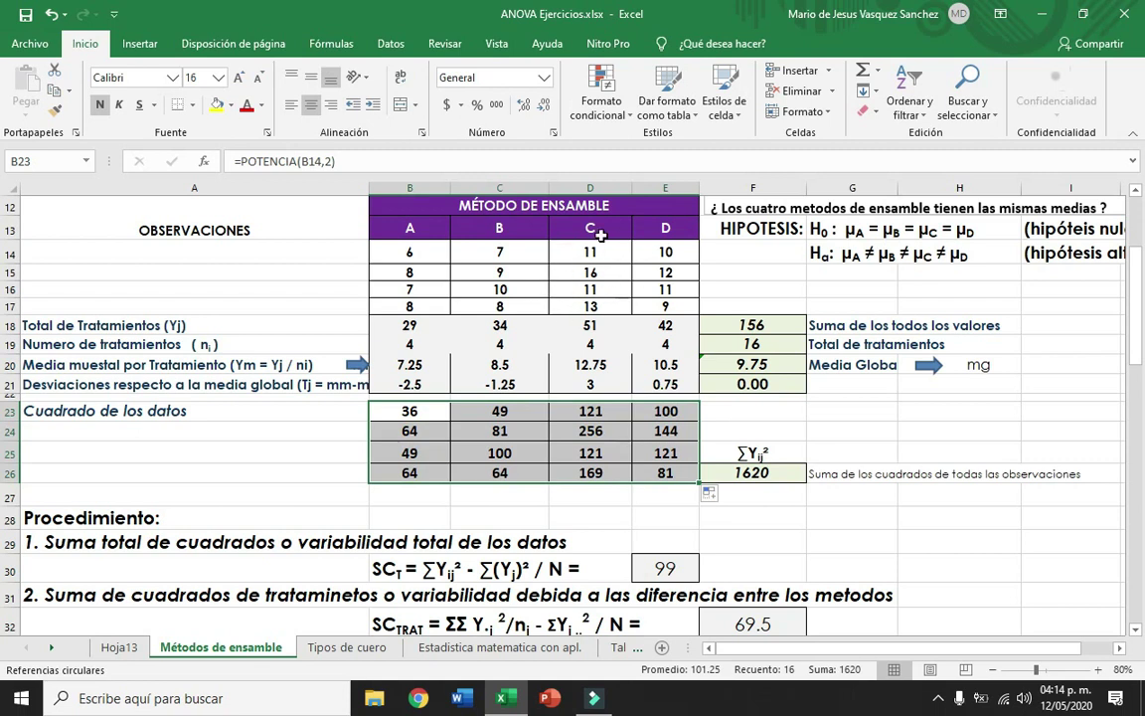
Step: Check the cell range used by the sum-of-squares formula for all observations in F26
click(757, 472)
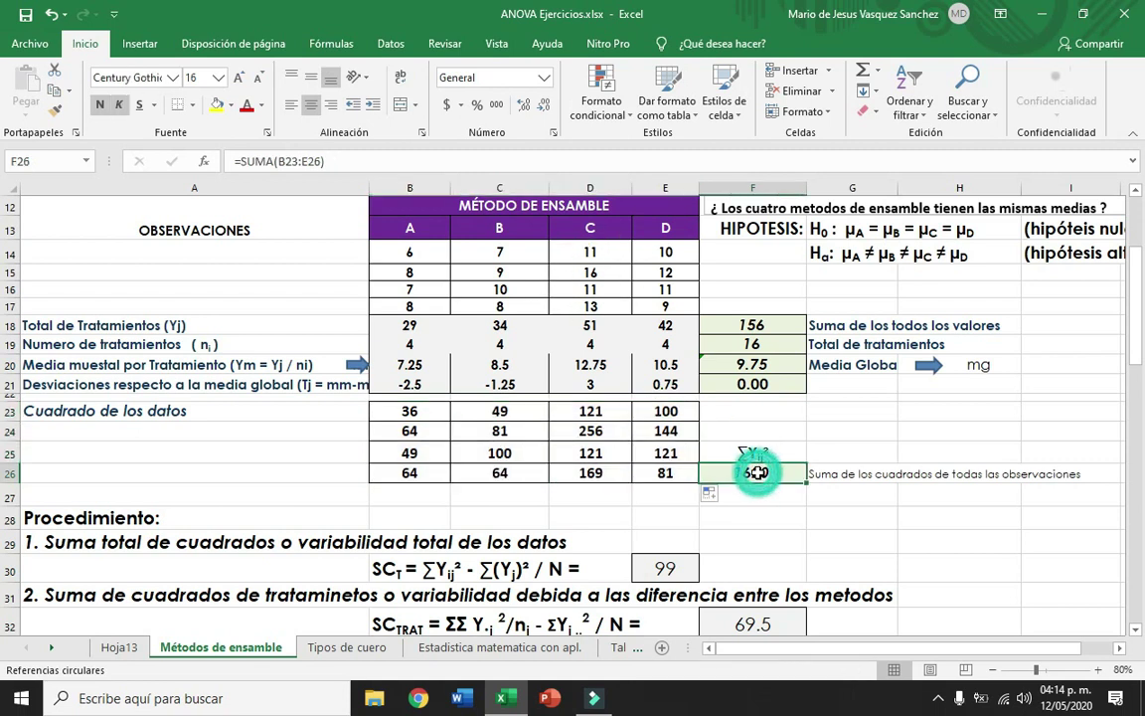
click(674, 159)
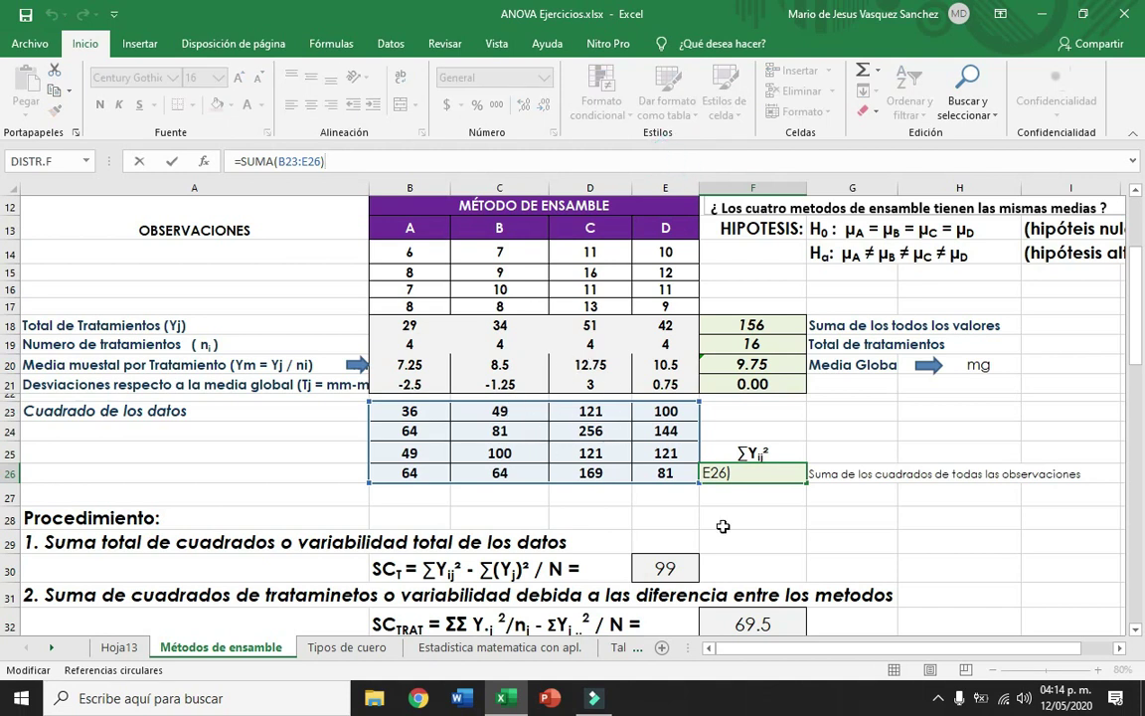
key(Return)
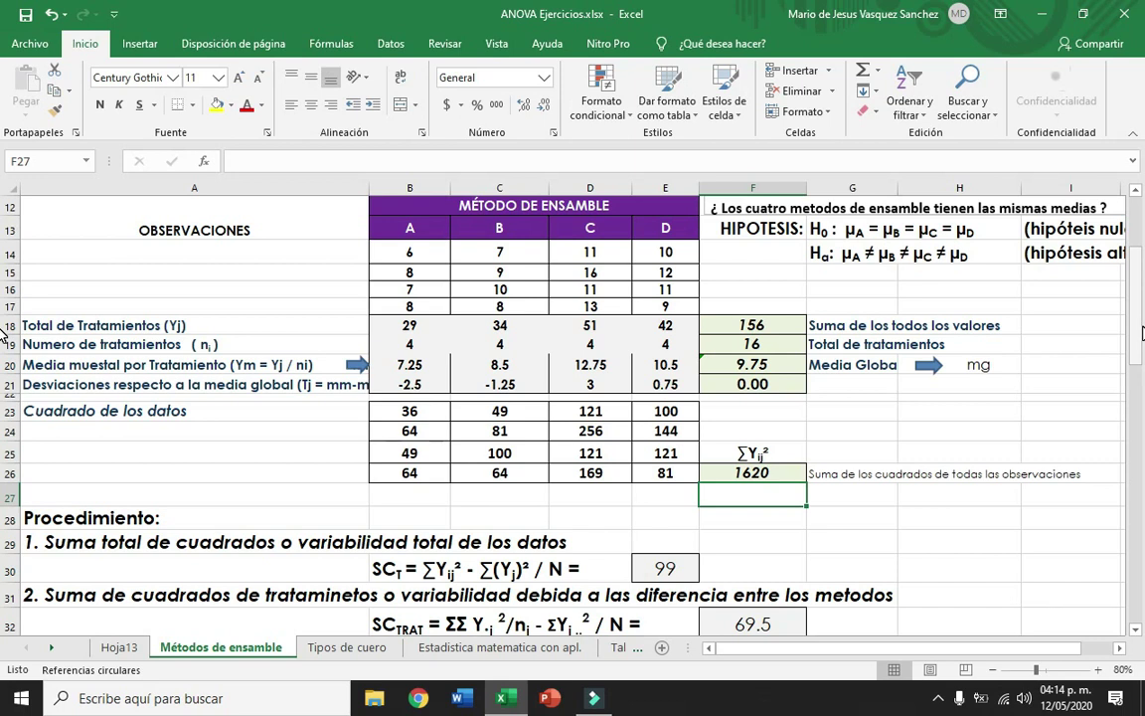
Step: Examine the formulas for the total, treatment and error sums of squares in E30, F32 and D34
mouse_move(1141, 331)
mouse_down()
mouse_move(1142, 367)
mouse_move(1141, 356)
mouse_up()
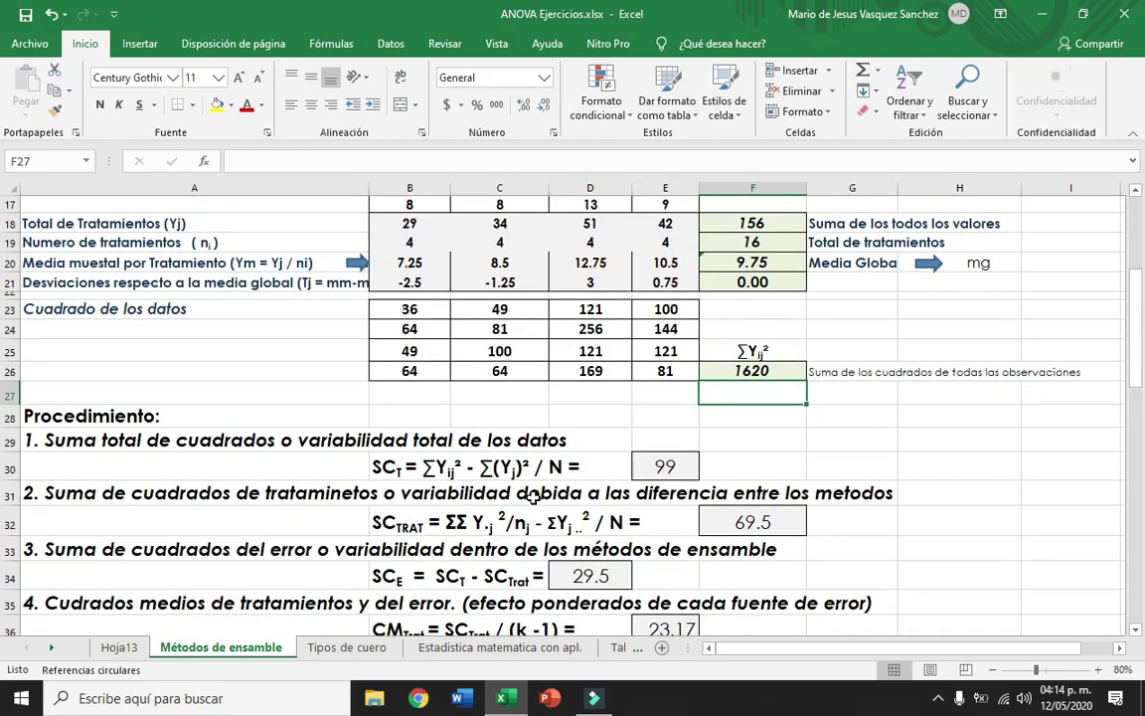
click(660, 467)
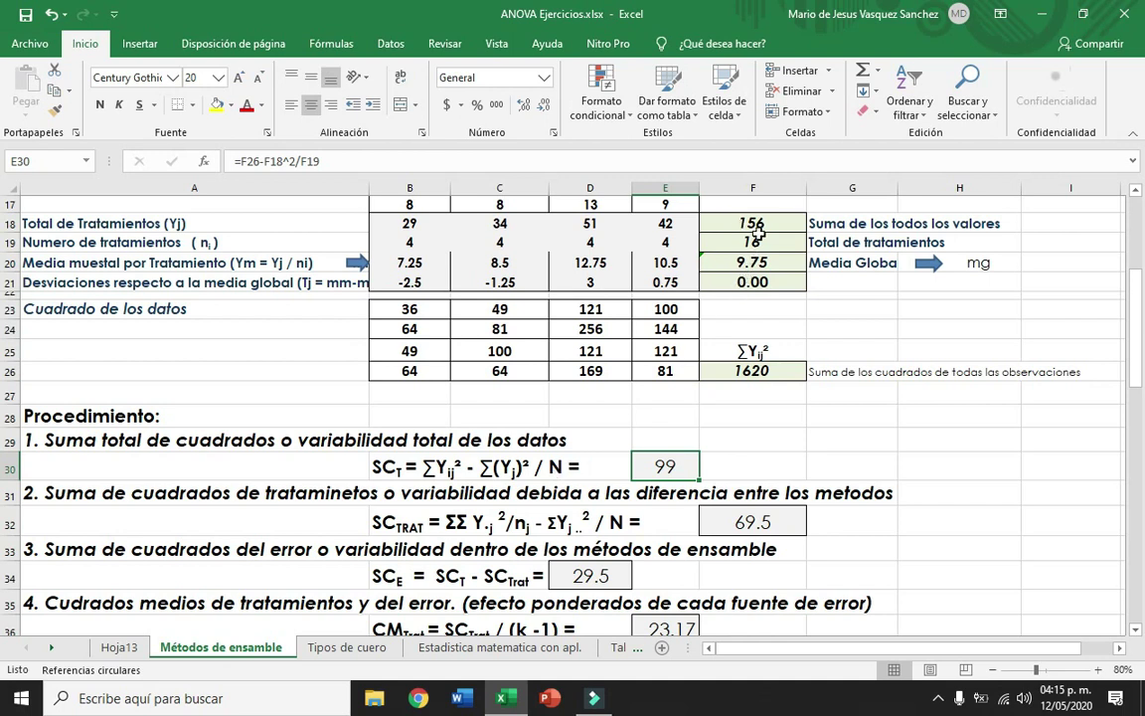
click(664, 464)
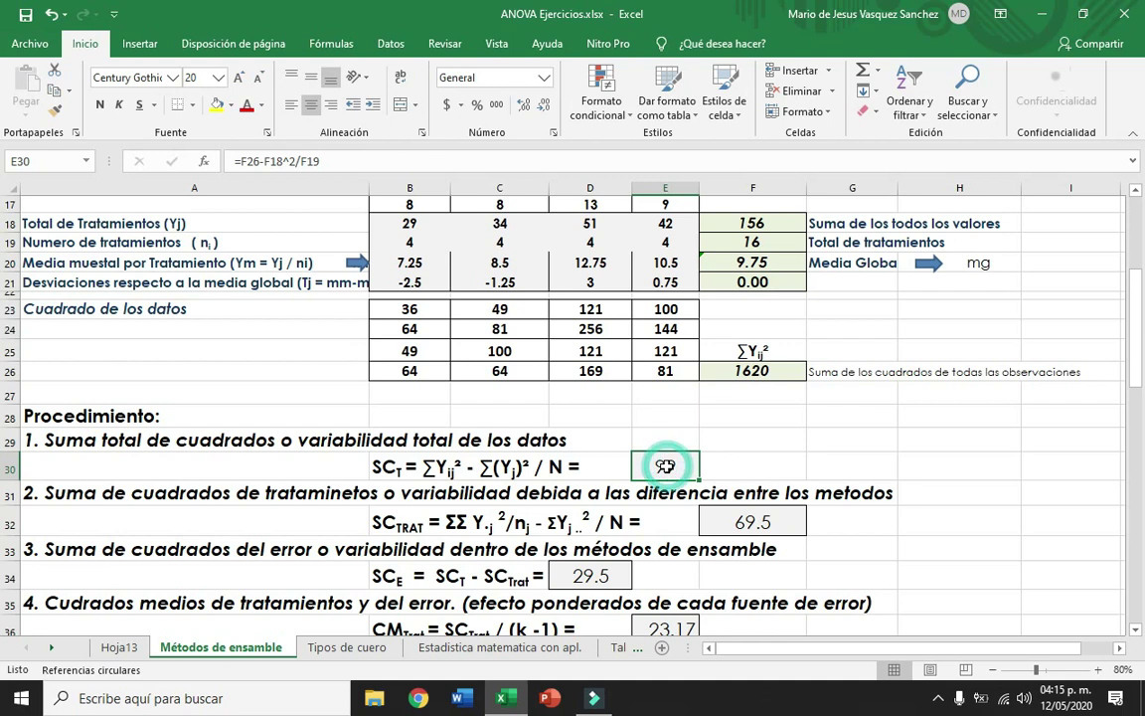
click(754, 522)
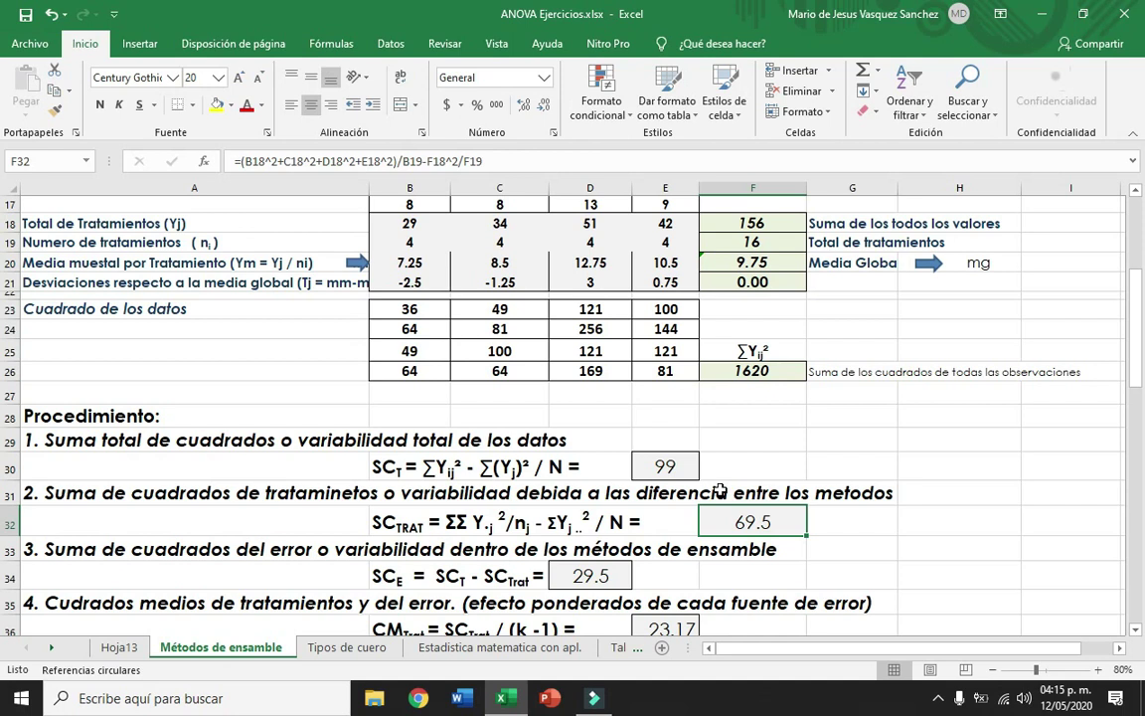
drag(717, 514, 626, 524)
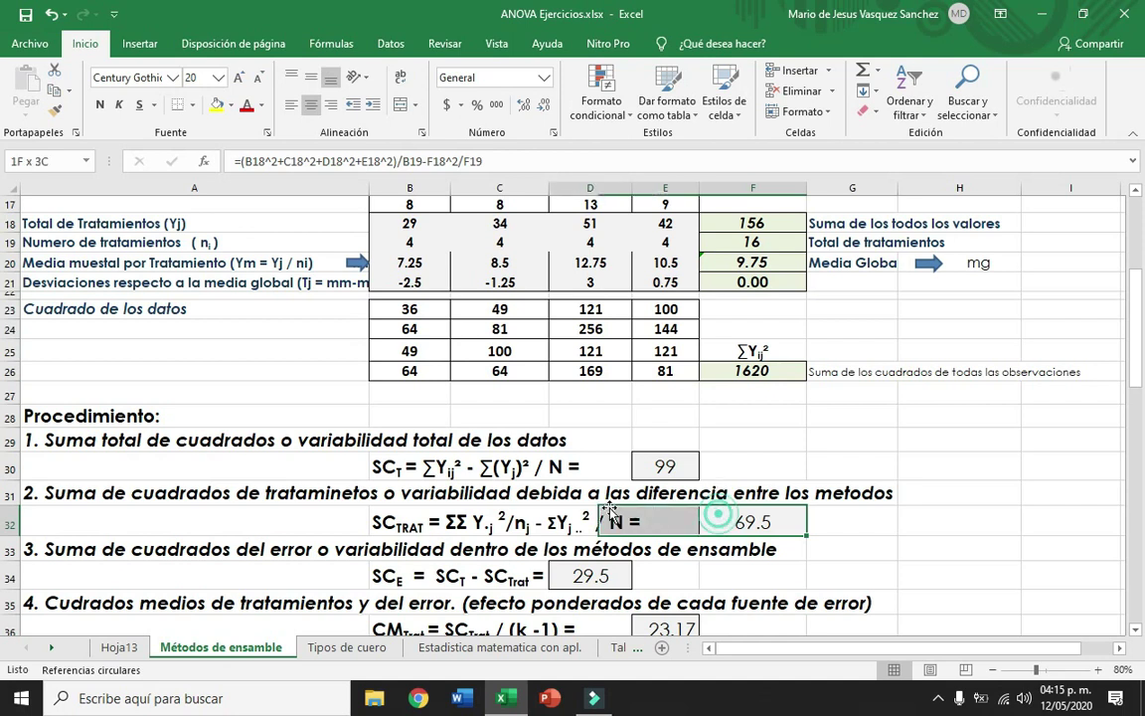
click(781, 519)
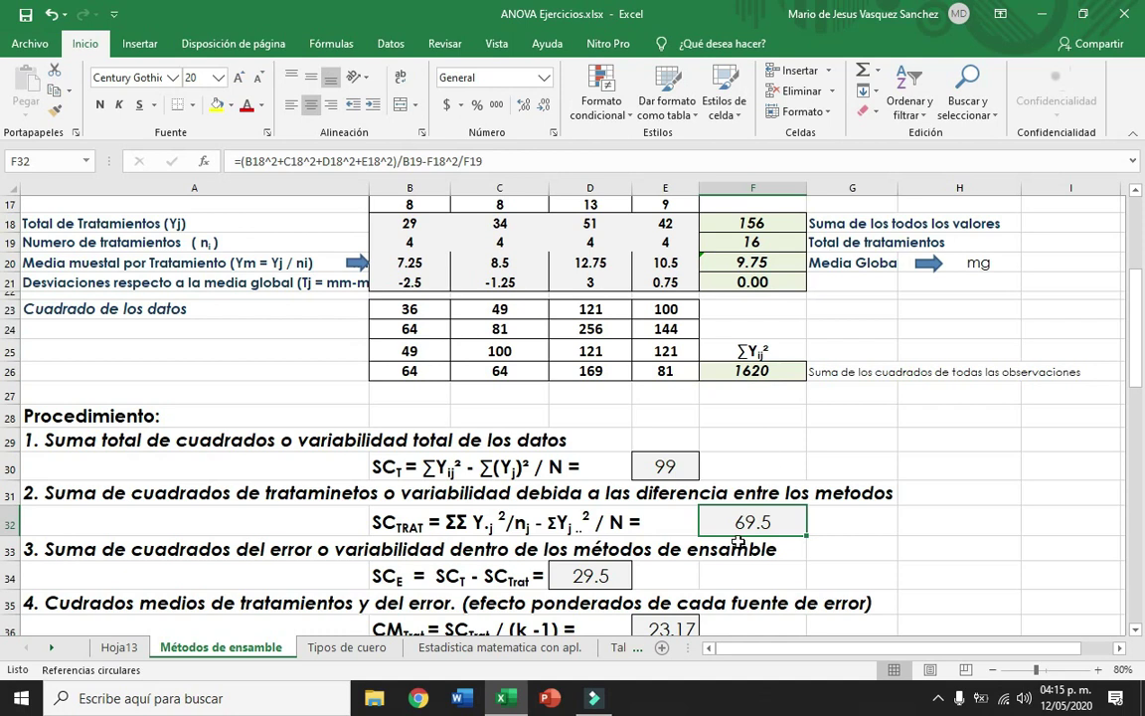
click(609, 583)
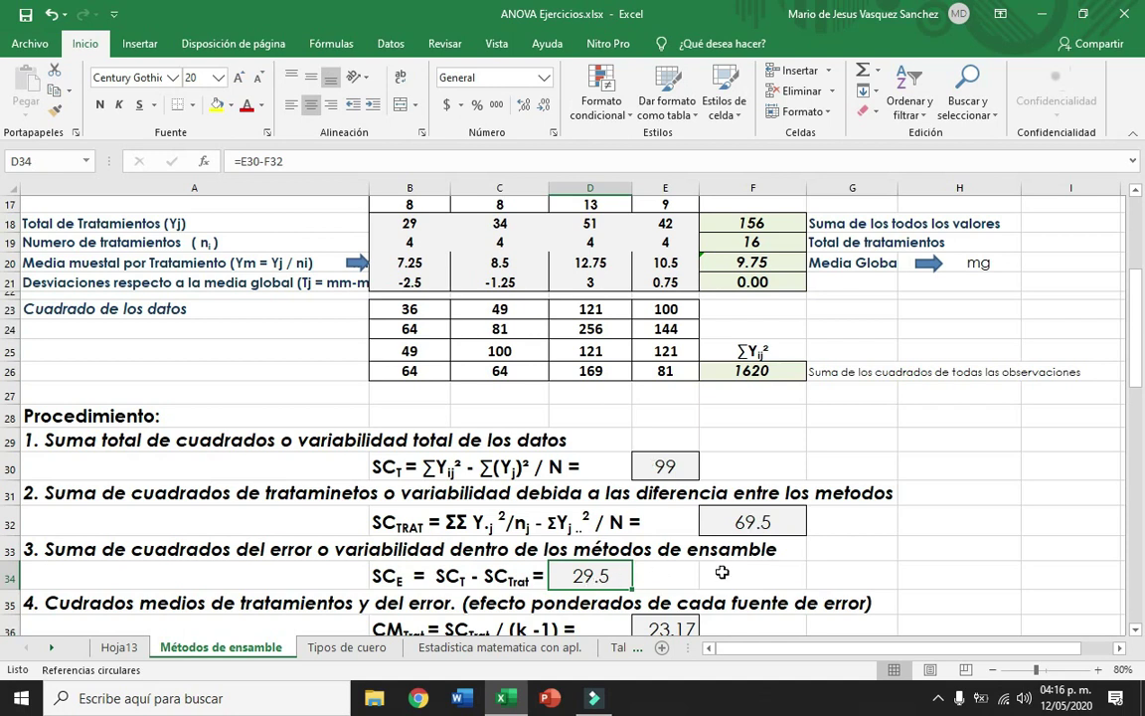
Step: Examine the treatment and error mean square formulas in E36 and E37 and the F test statistic formula in E39
drag(1139, 356, 1140, 411)
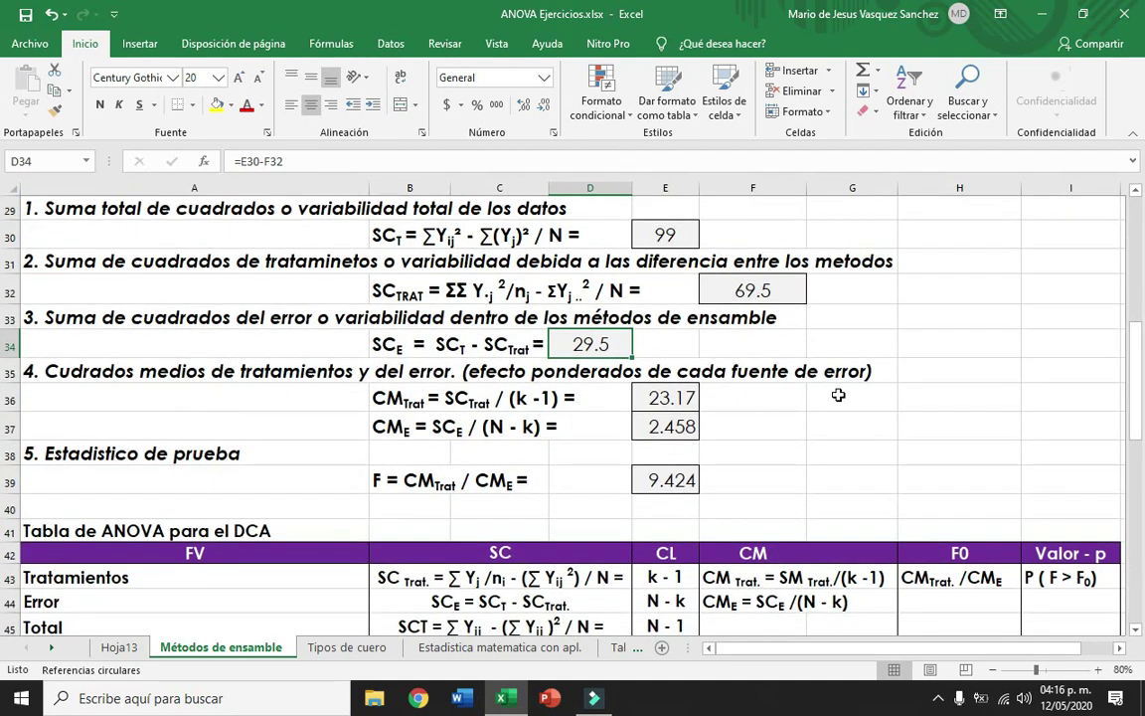
click(679, 398)
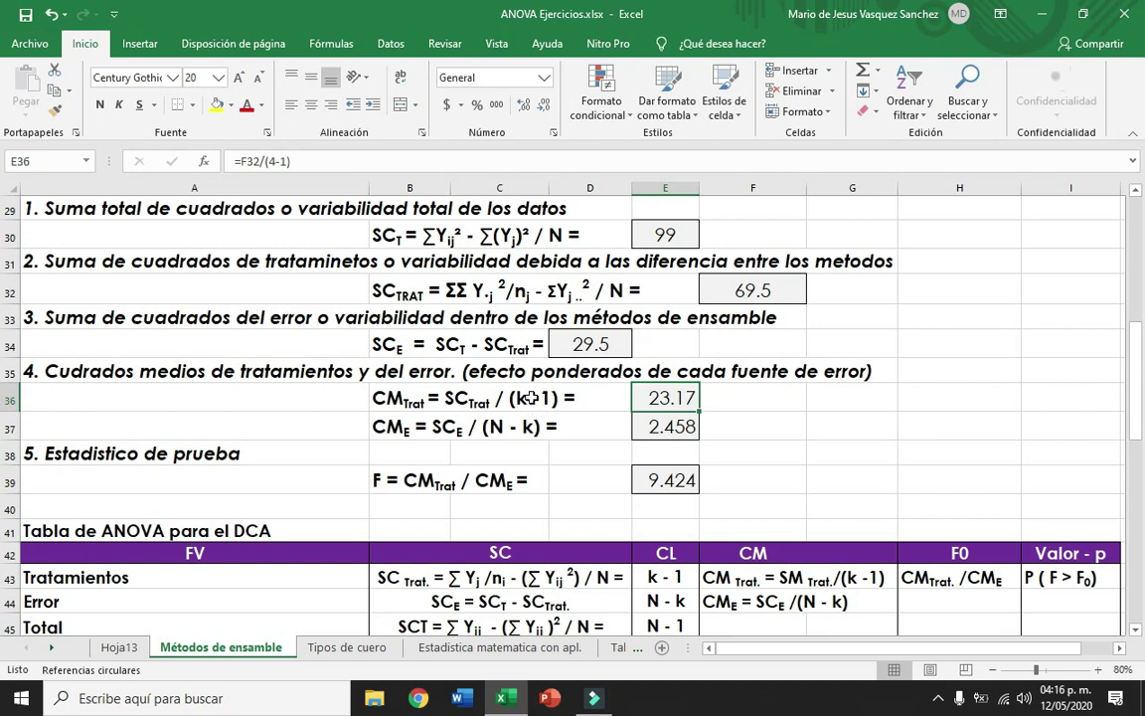
click(667, 397)
key(Return)
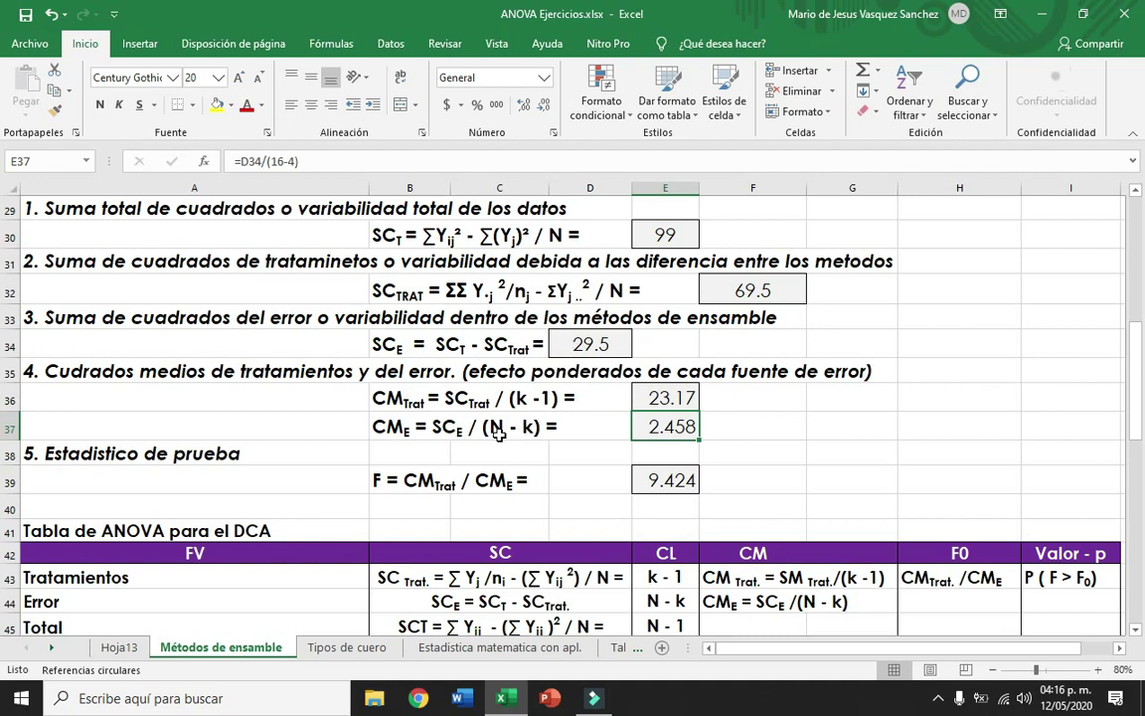
click(649, 425)
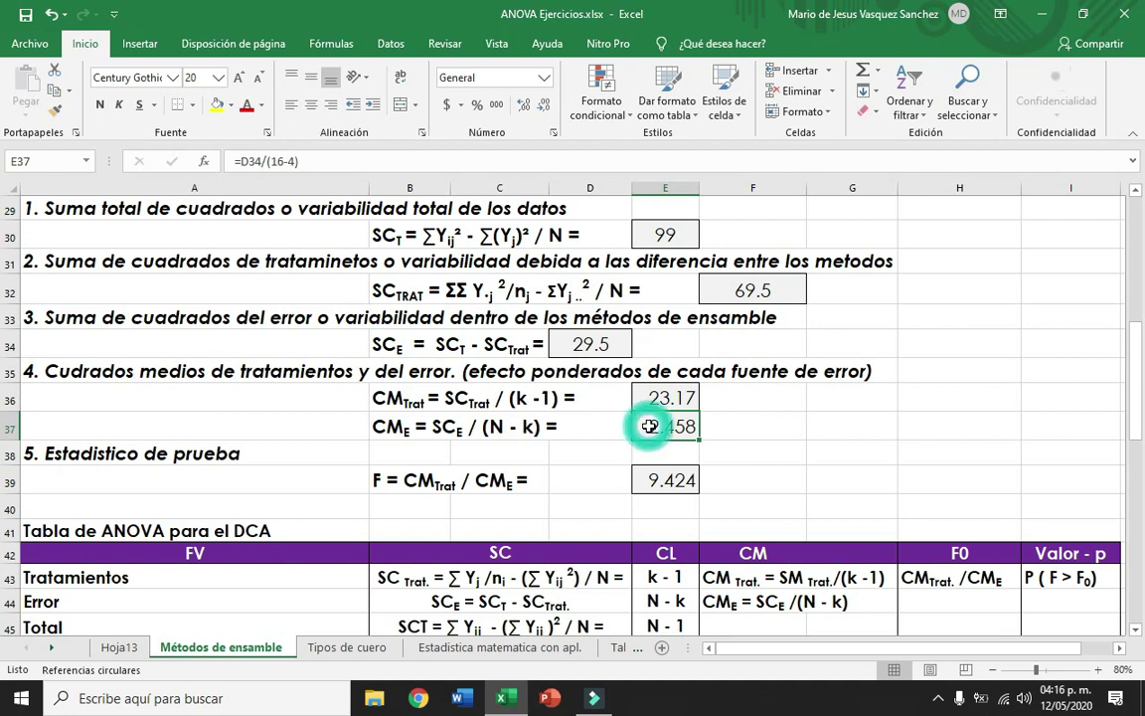
key(Down)
key(Down)
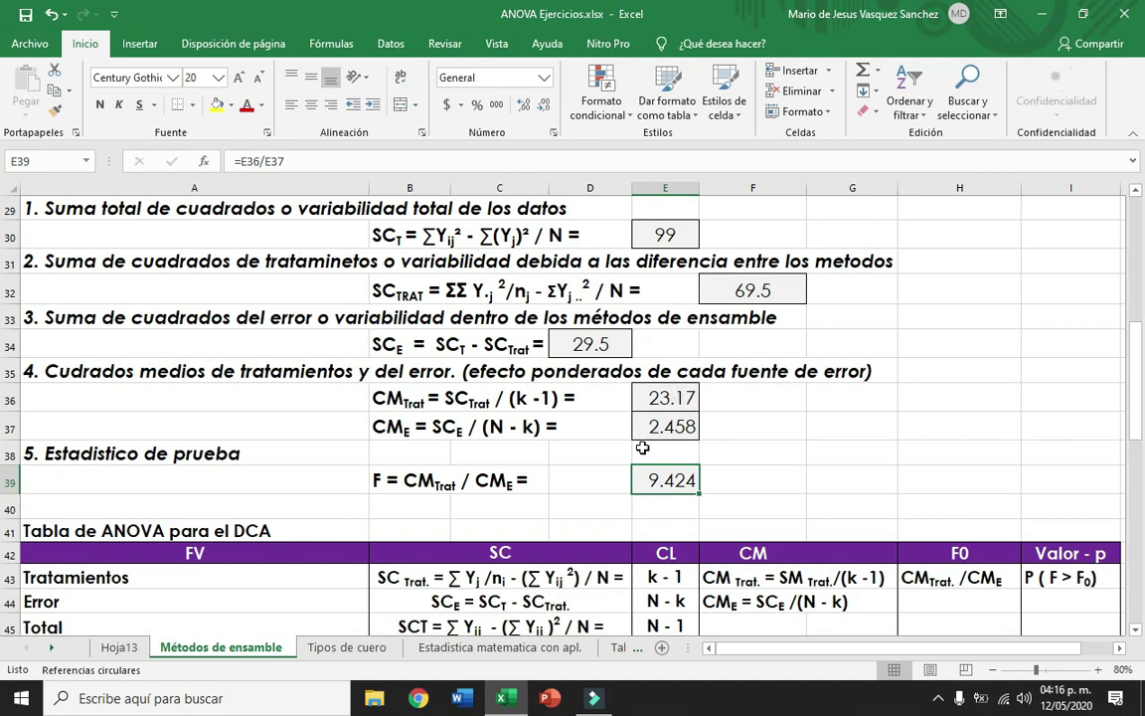
click(664, 503)
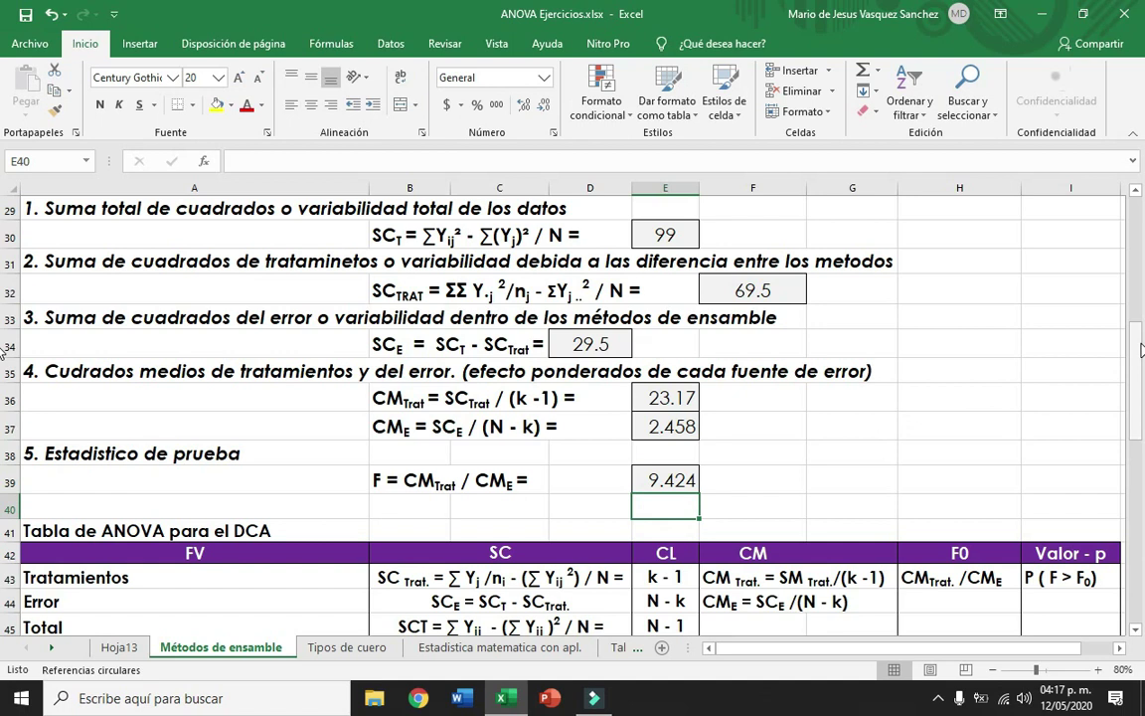
Step: Check in the Excel options whether the Herramientas para análisis add-in is active, leaving the settings as they are
drag(1138, 355, 1138, 396)
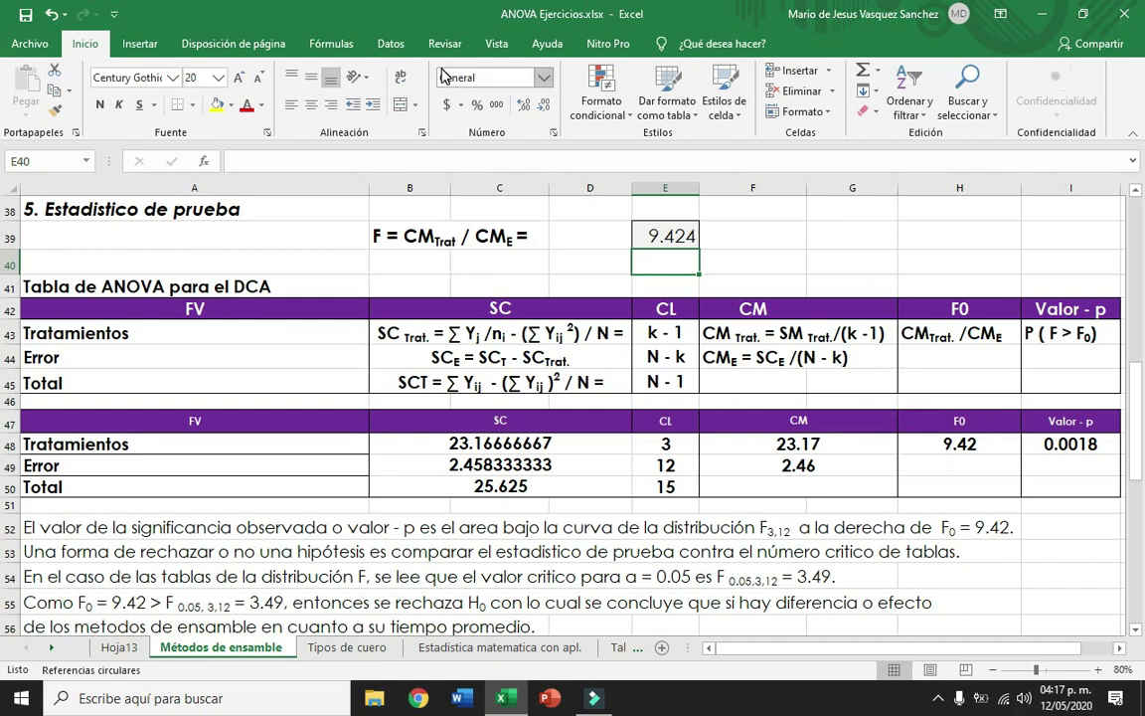
click(392, 44)
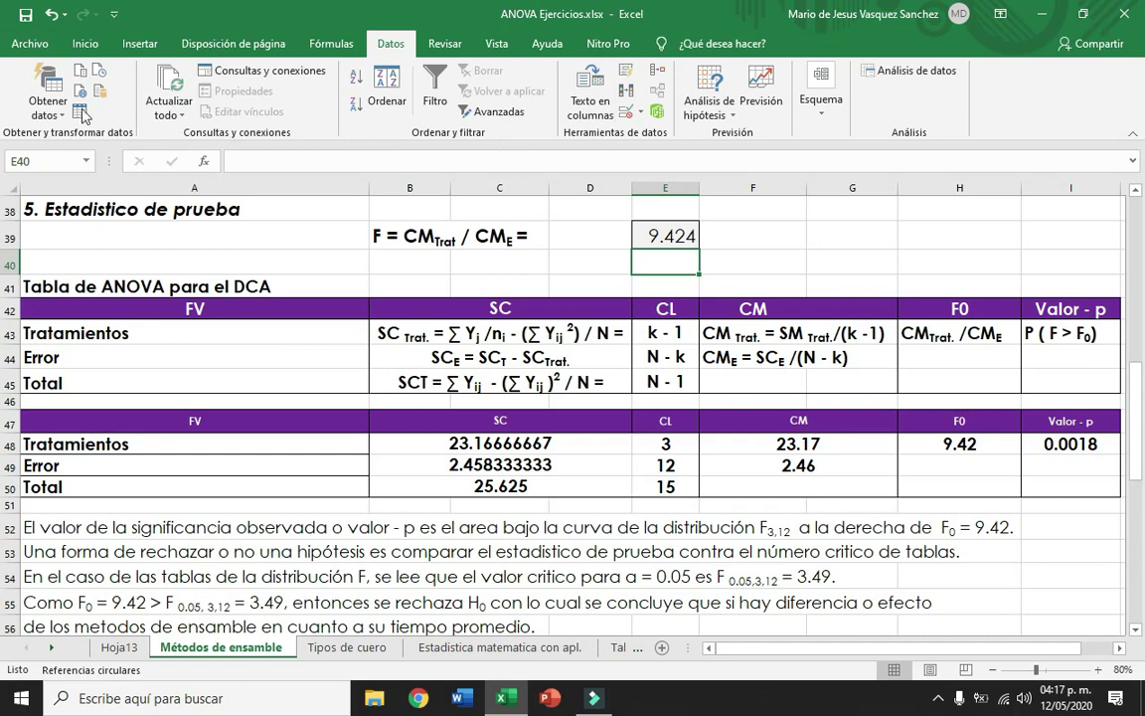
click(30, 43)
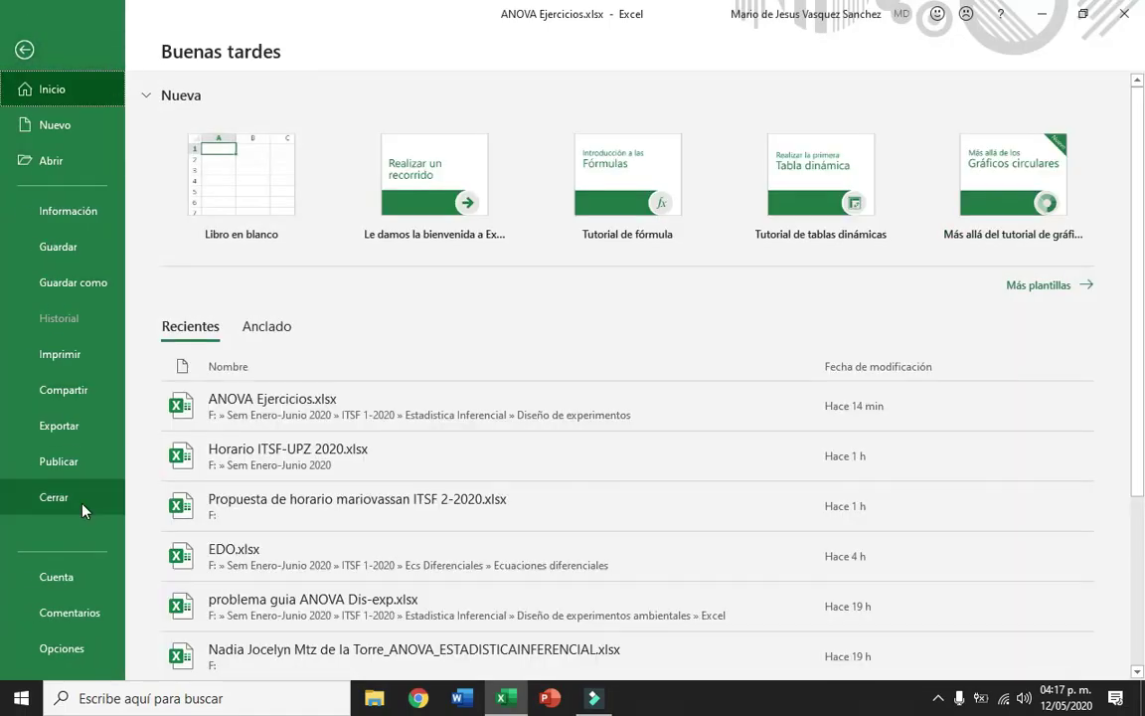
click(75, 656)
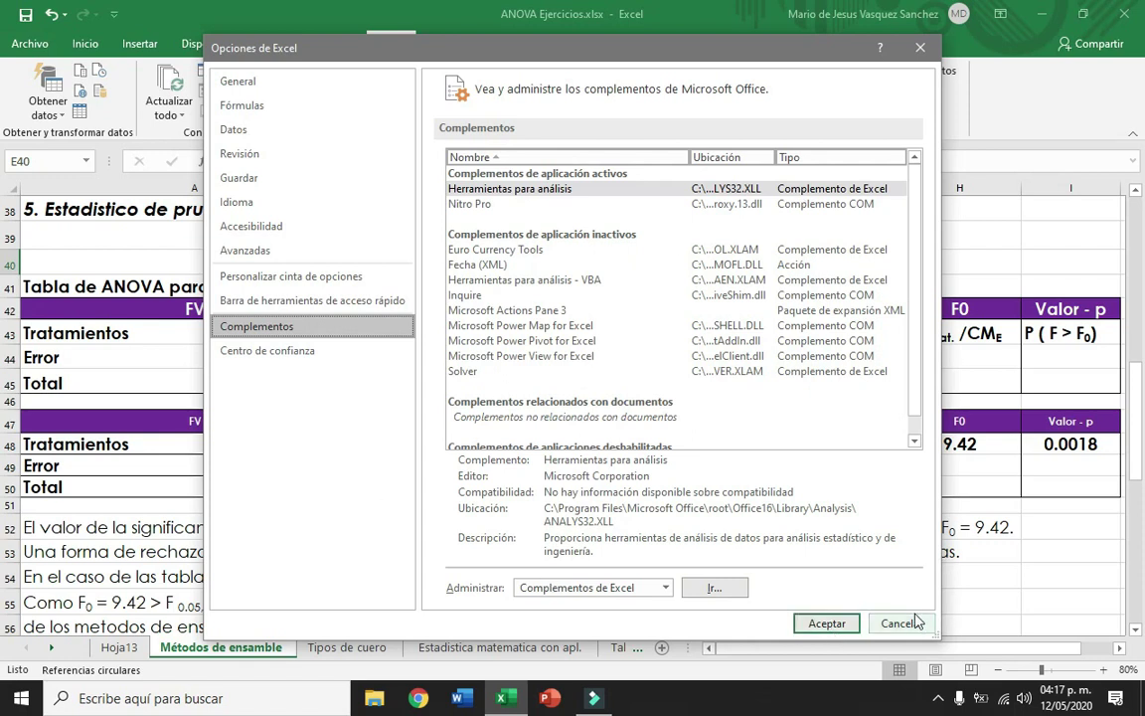
click(897, 622)
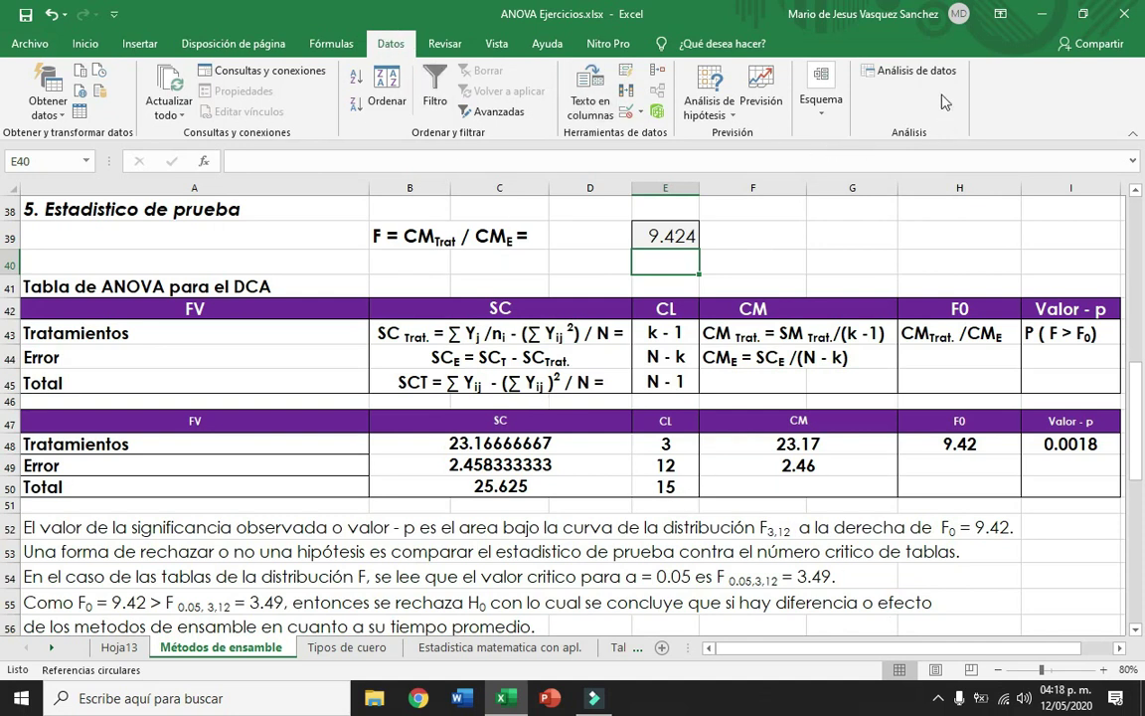
Step: Run the one-factor analysis of variance on B14:E17, grouped by columns with alpha 0.05, and output it to a new sheet
click(900, 73)
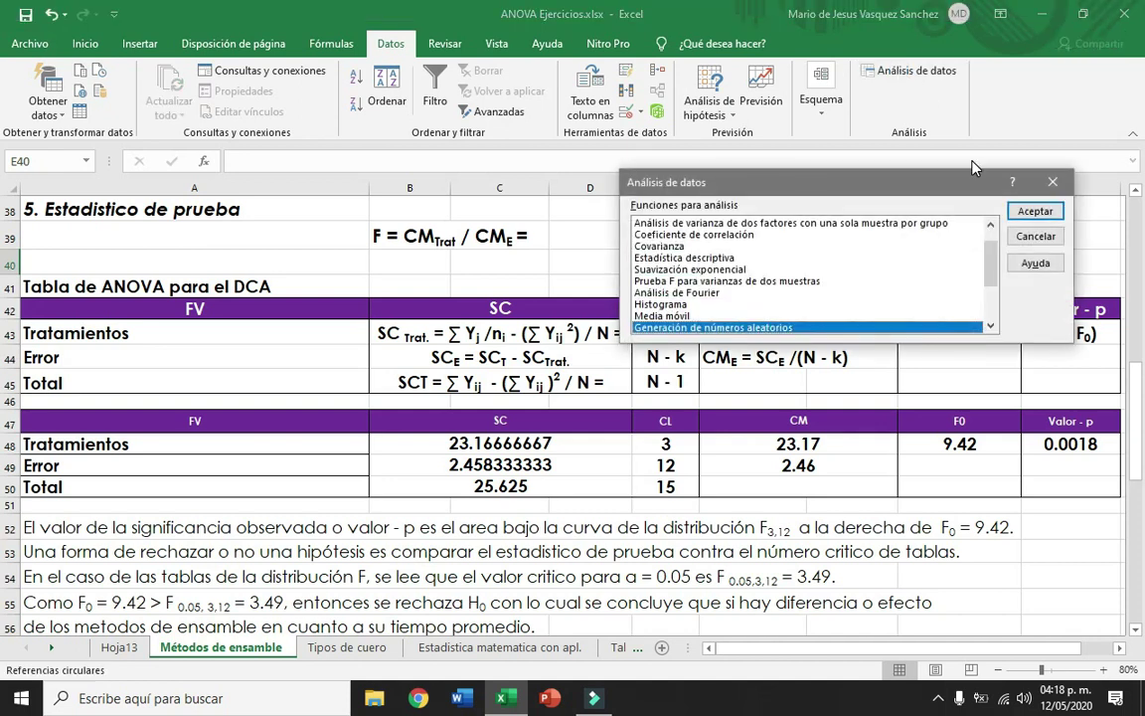
scroll(991, 283, up, 1)
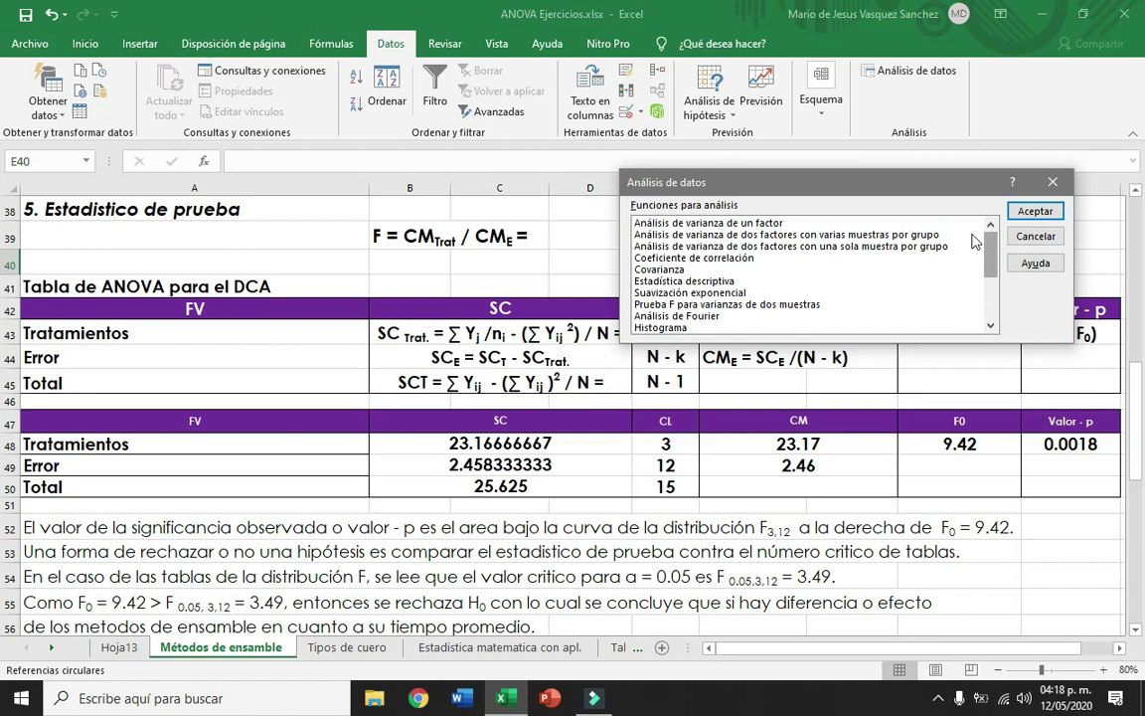
click(748, 224)
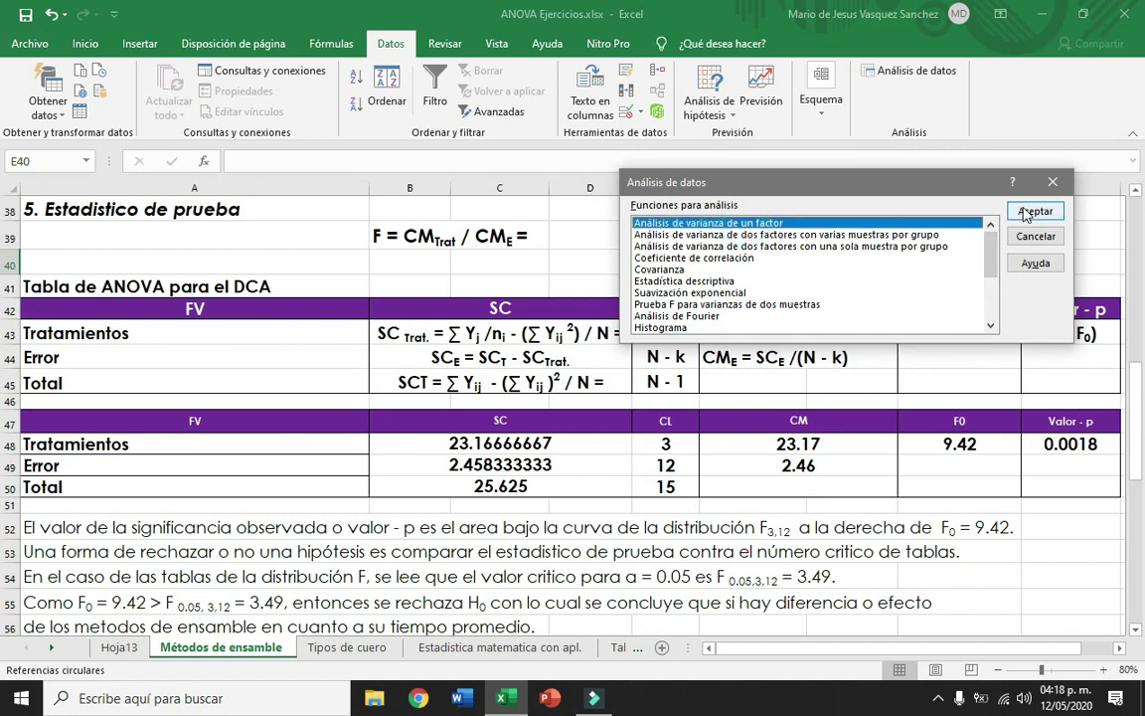
click(1034, 210)
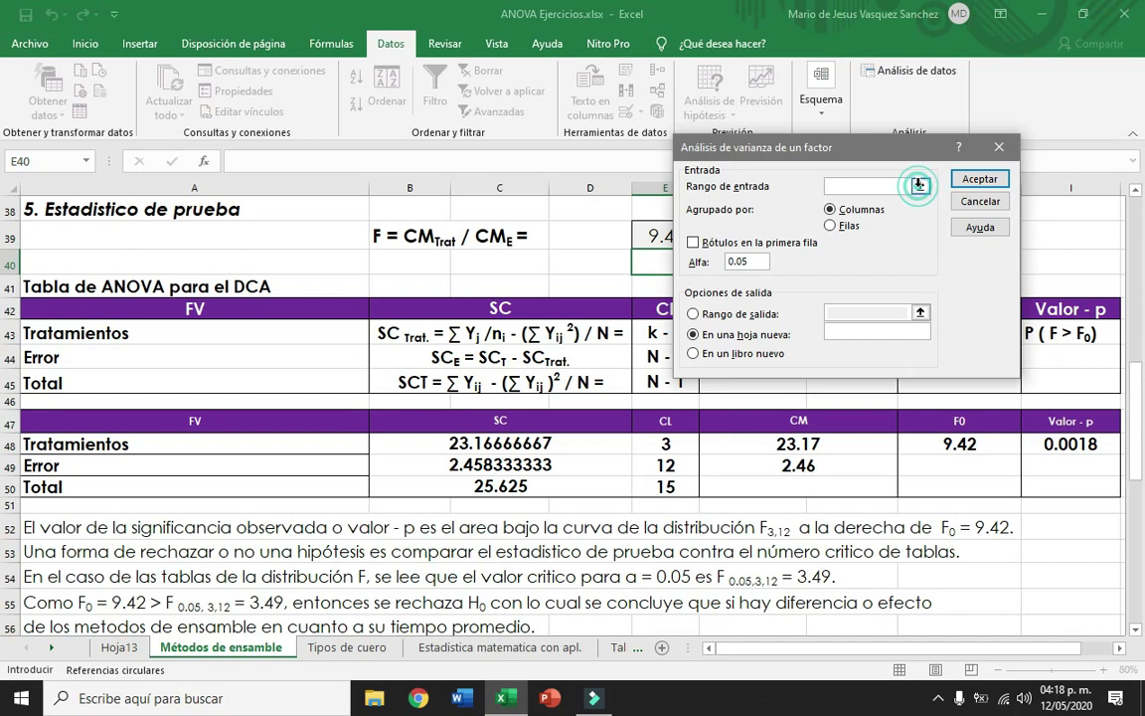
click(921, 187)
drag(1137, 378, 1129, 252)
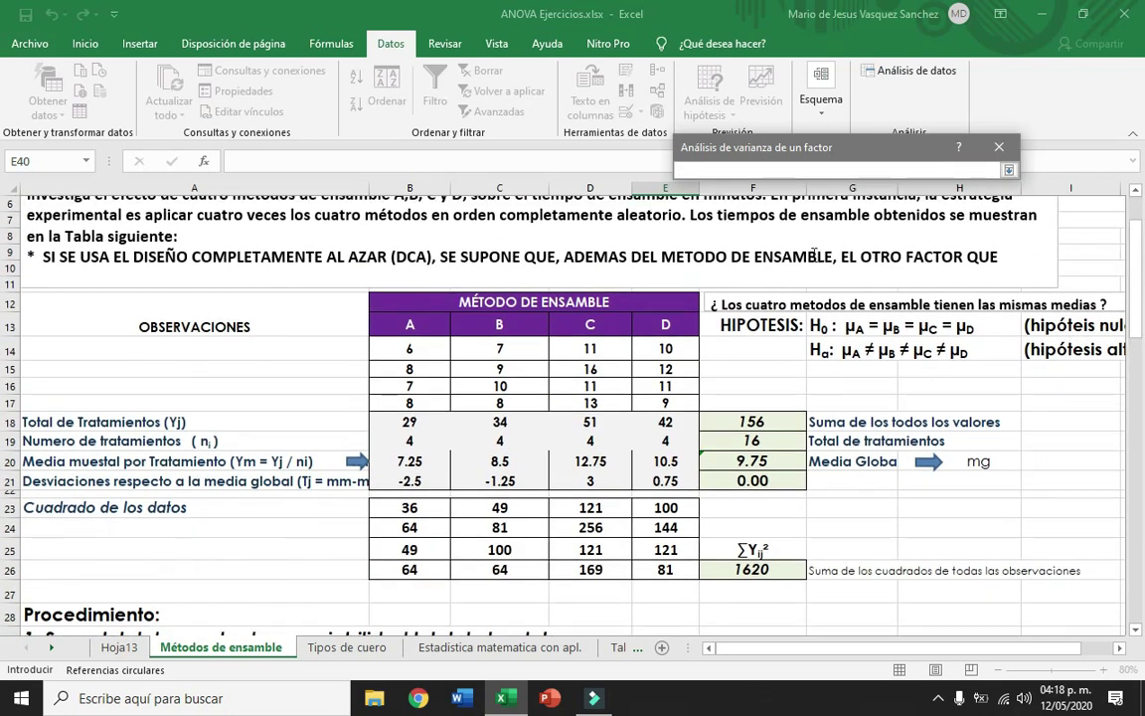
drag(377, 343, 638, 399)
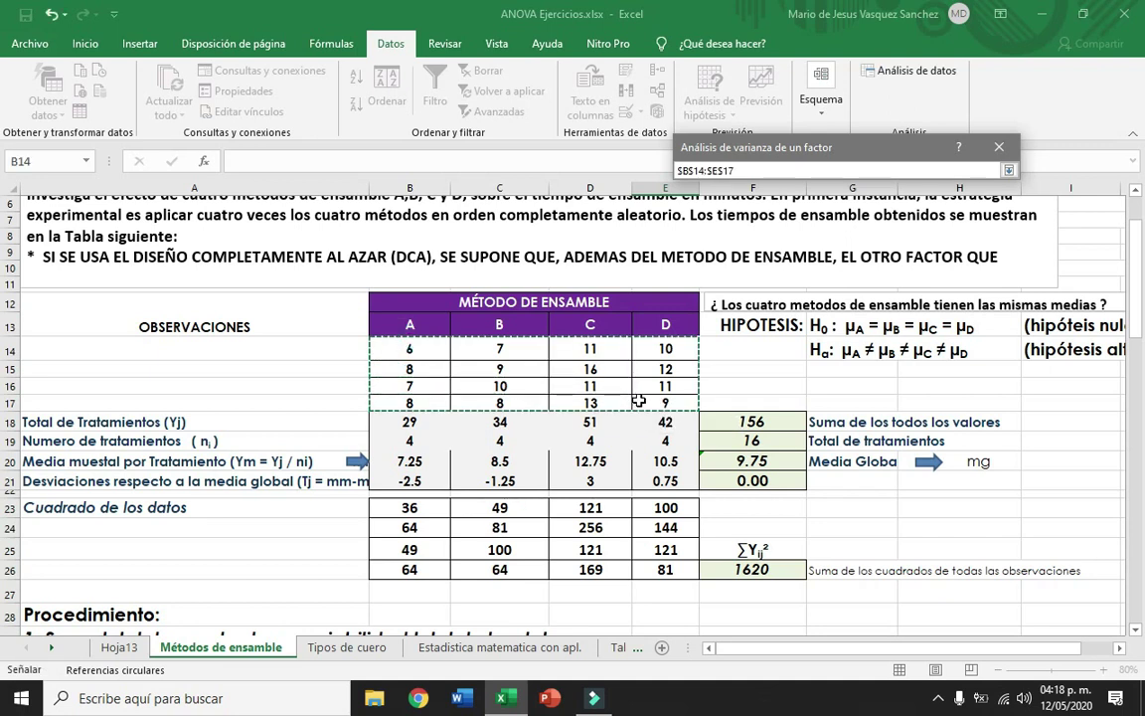
click(1008, 170)
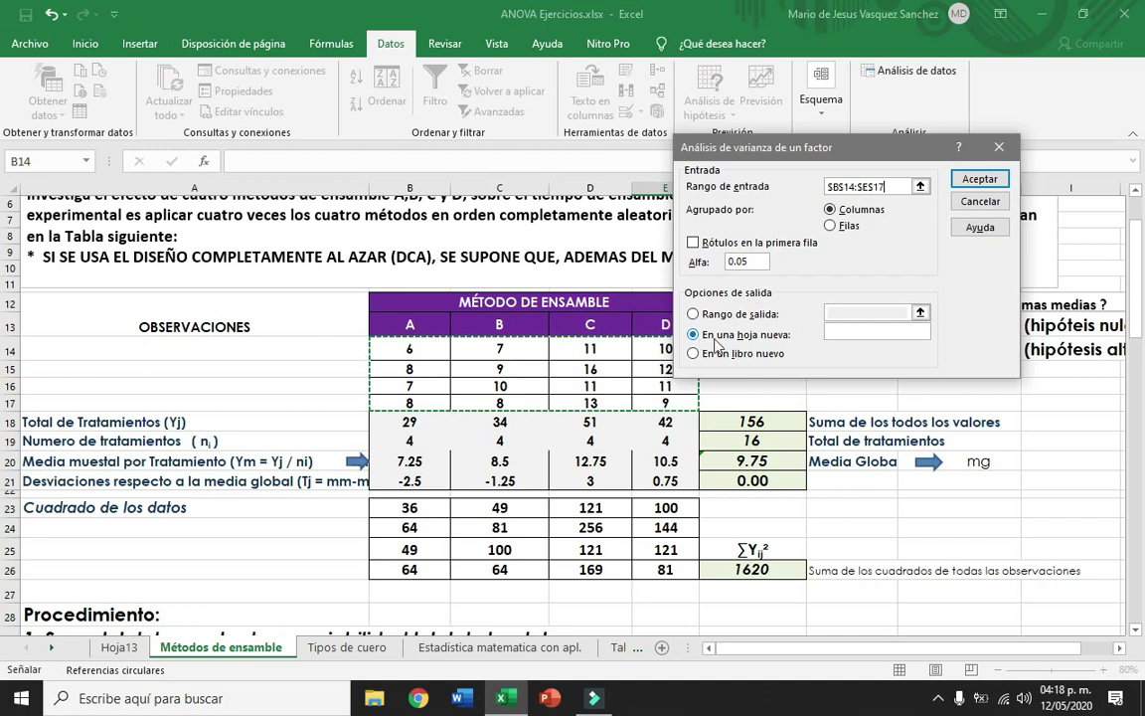
click(979, 182)
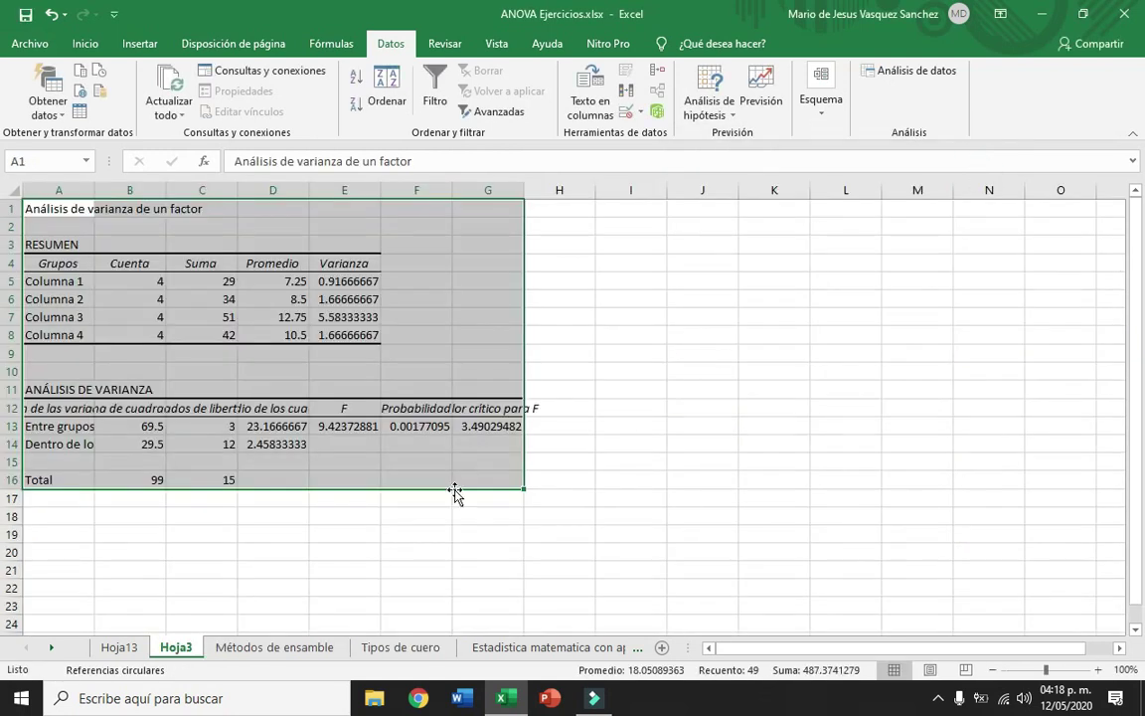
Step: Compare the F value in E13 of the generated output with the manual ANOVA table on the Métodos de ensamble sheet
click(352, 425)
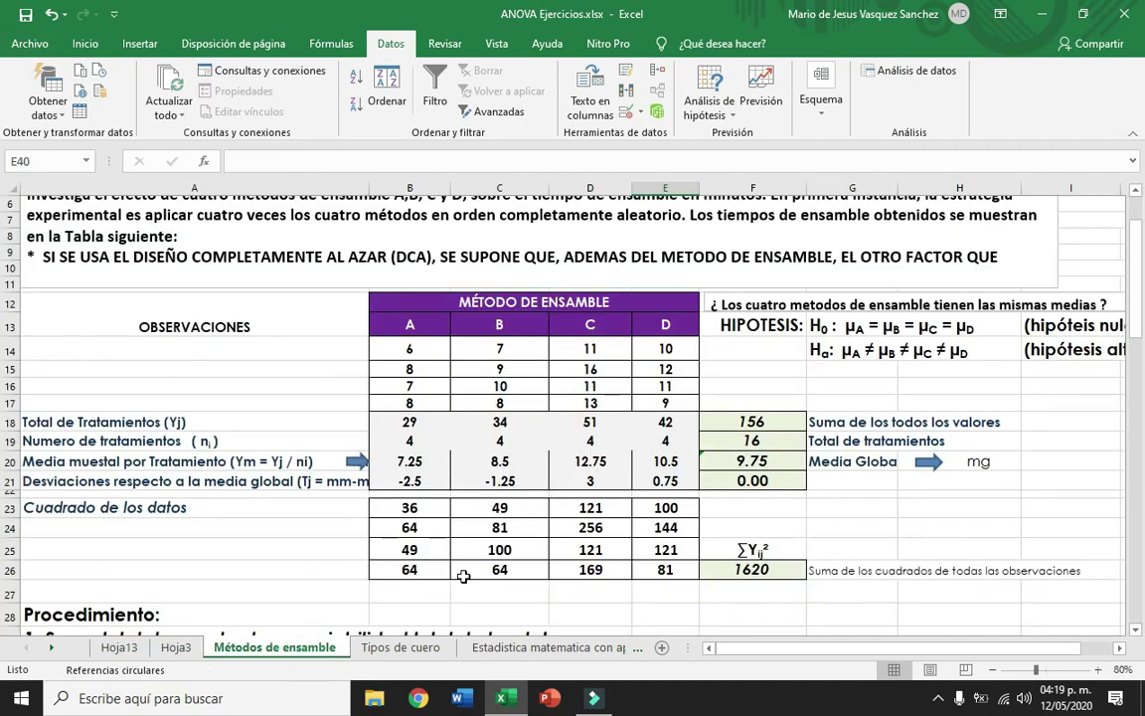
drag(1139, 288, 1140, 438)
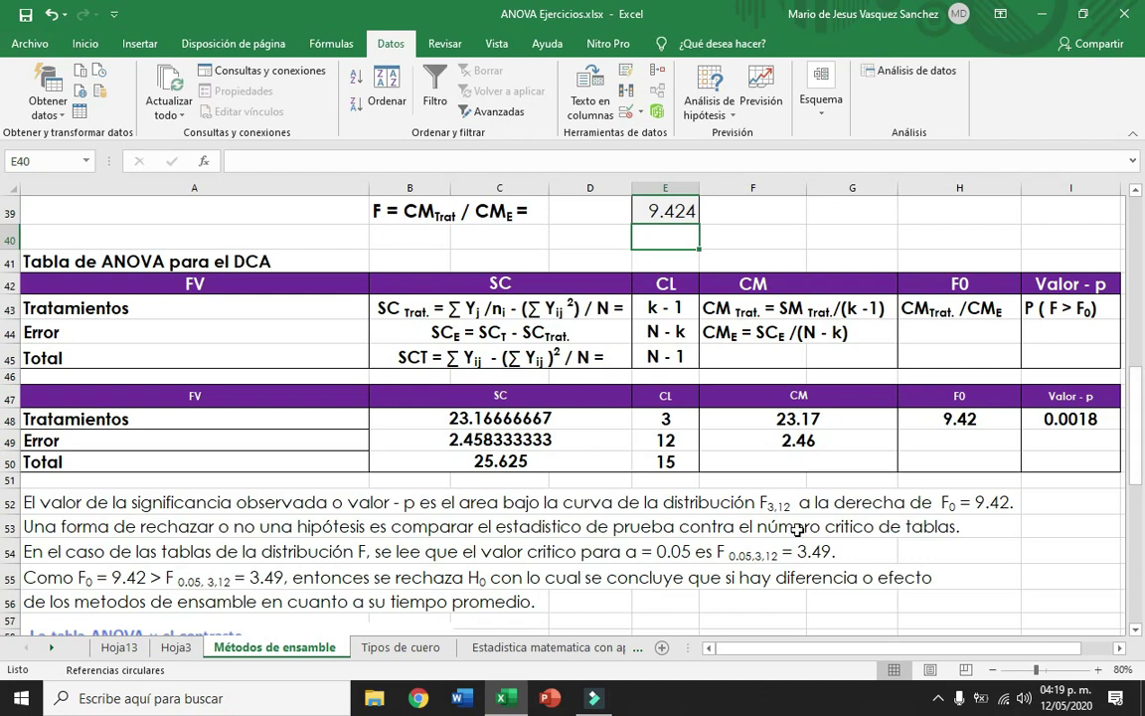
click(177, 648)
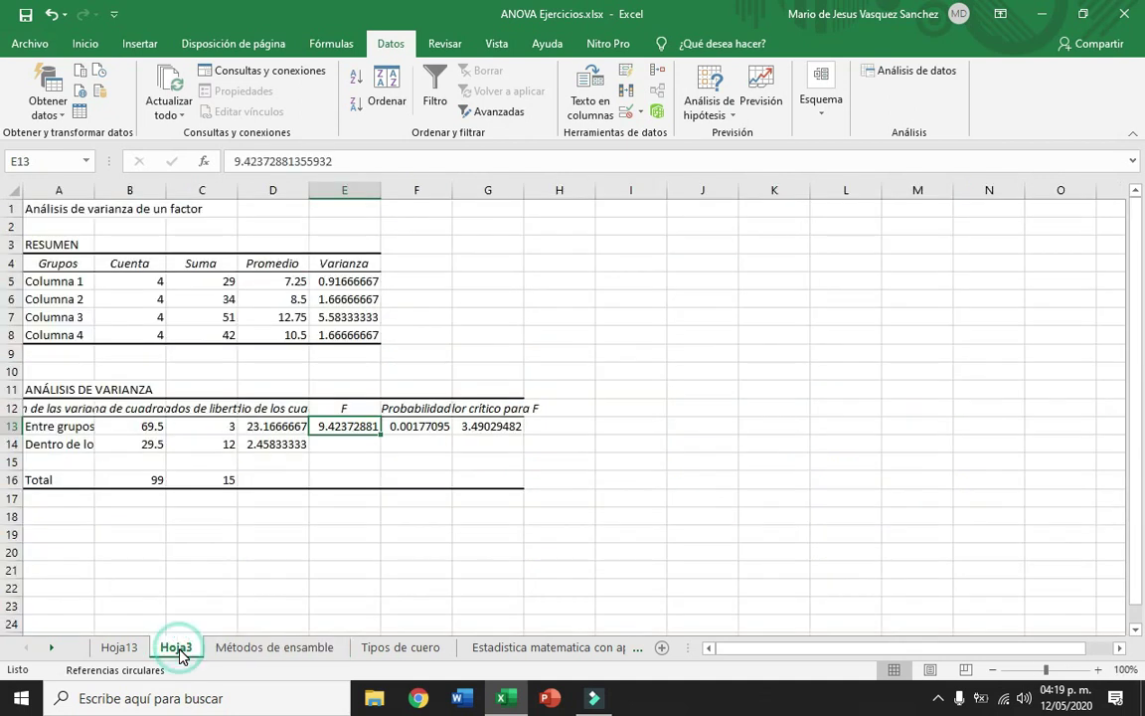
Step: Examine the F value, probability and critical F value in row 13 and widen column G to fit its heading
click(1098, 670)
click(1098, 670)
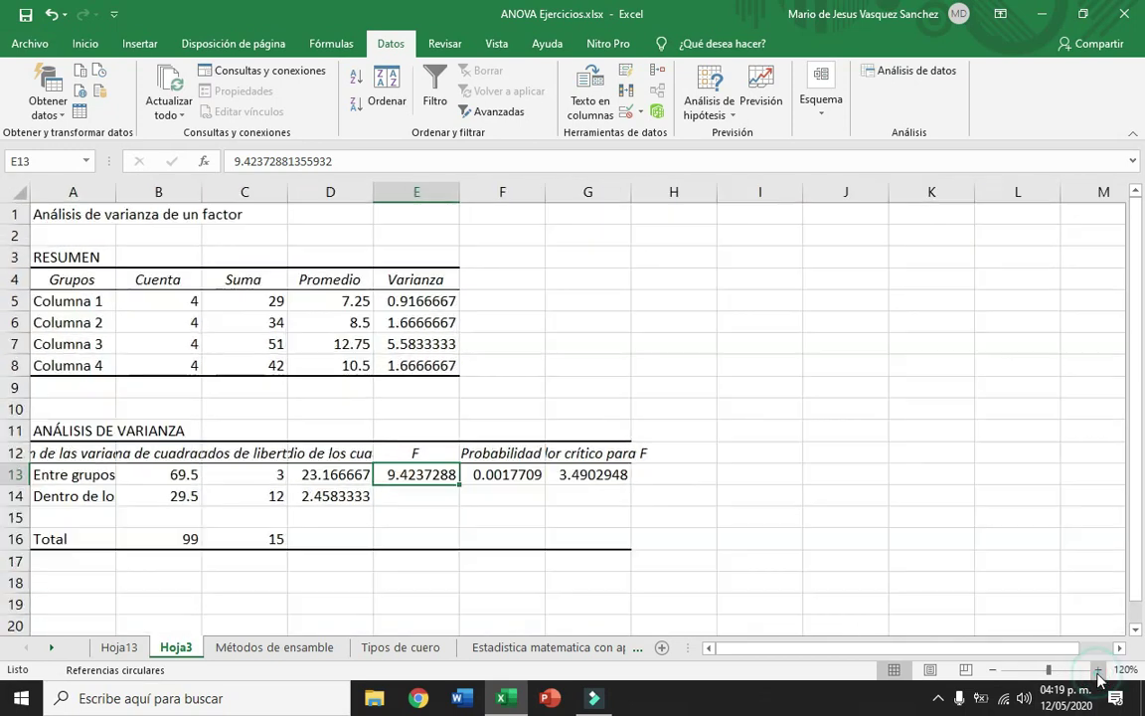
click(1097, 670)
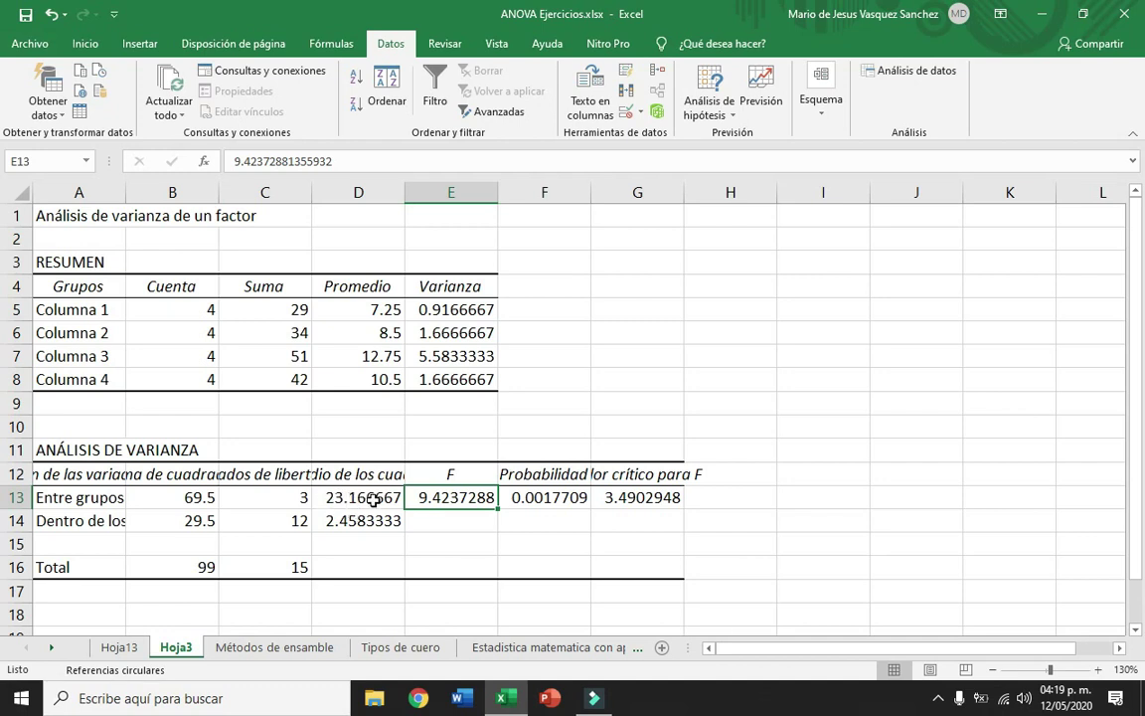
click(452, 502)
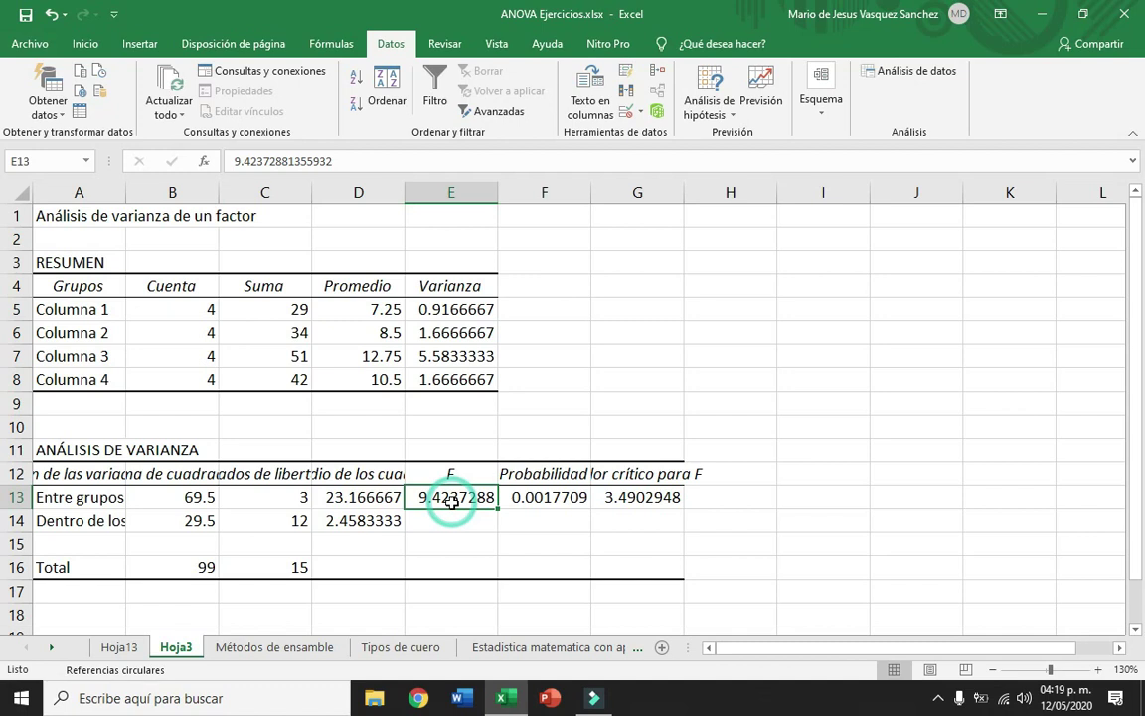
click(524, 502)
click(625, 497)
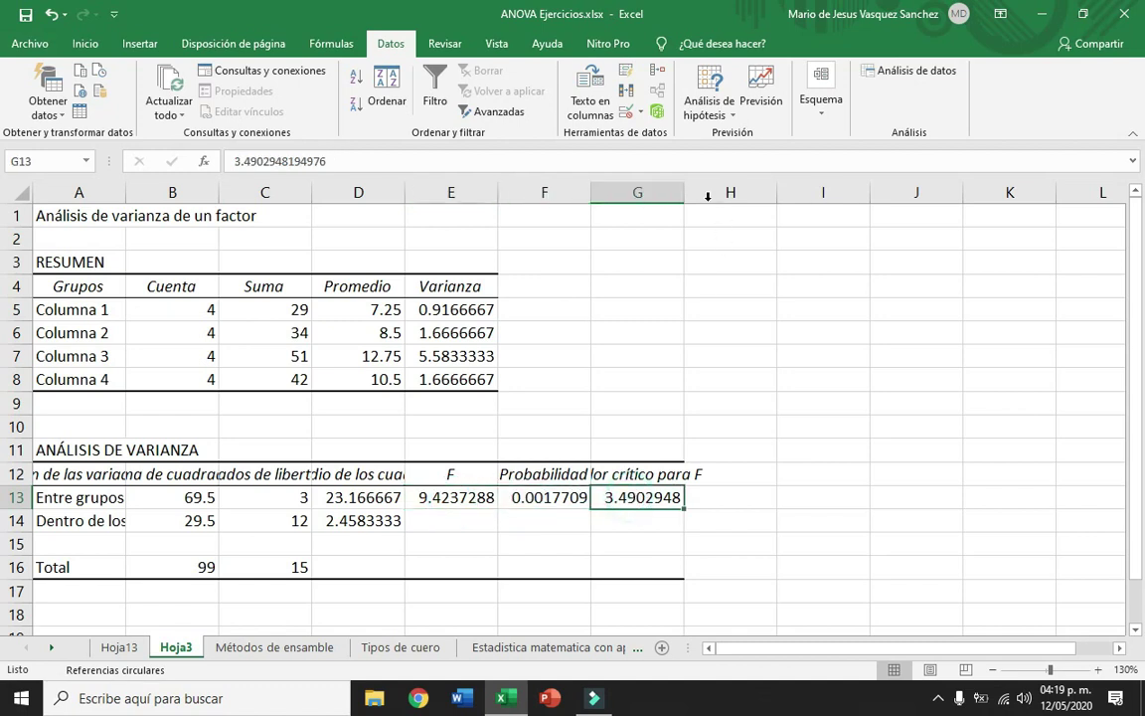
drag(684, 193, 710, 196)
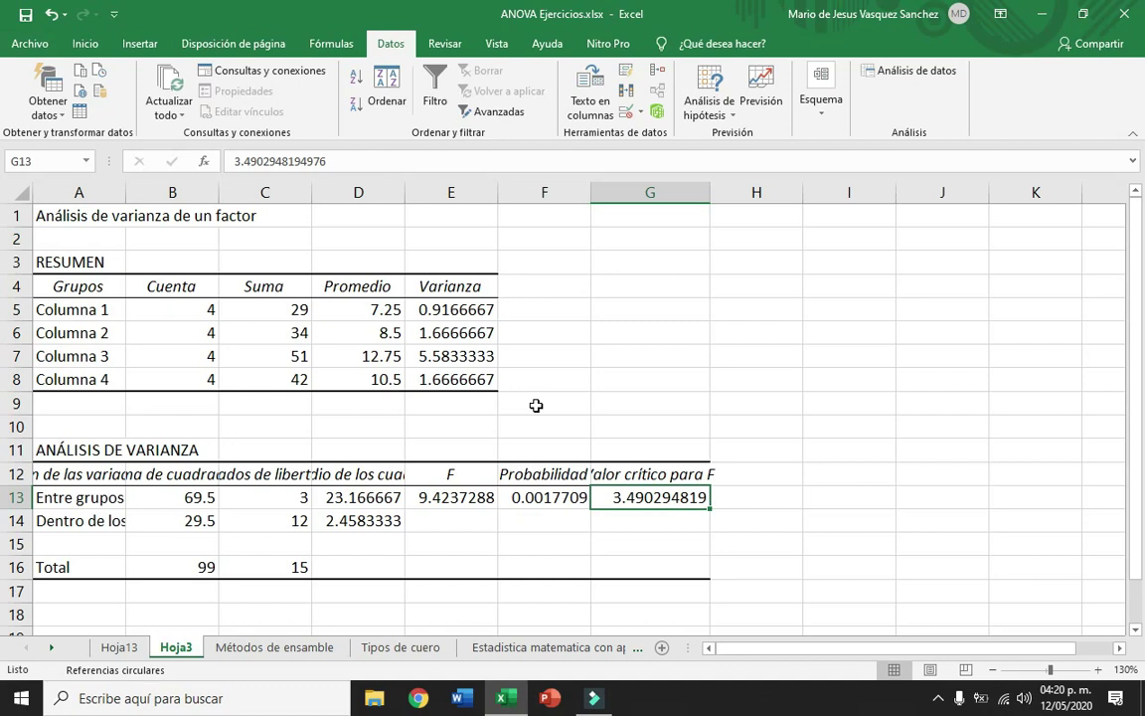
Step: Read the leather wear problem on the Tipos de cuero sheet and review its original and rearranged observation tables
click(390, 648)
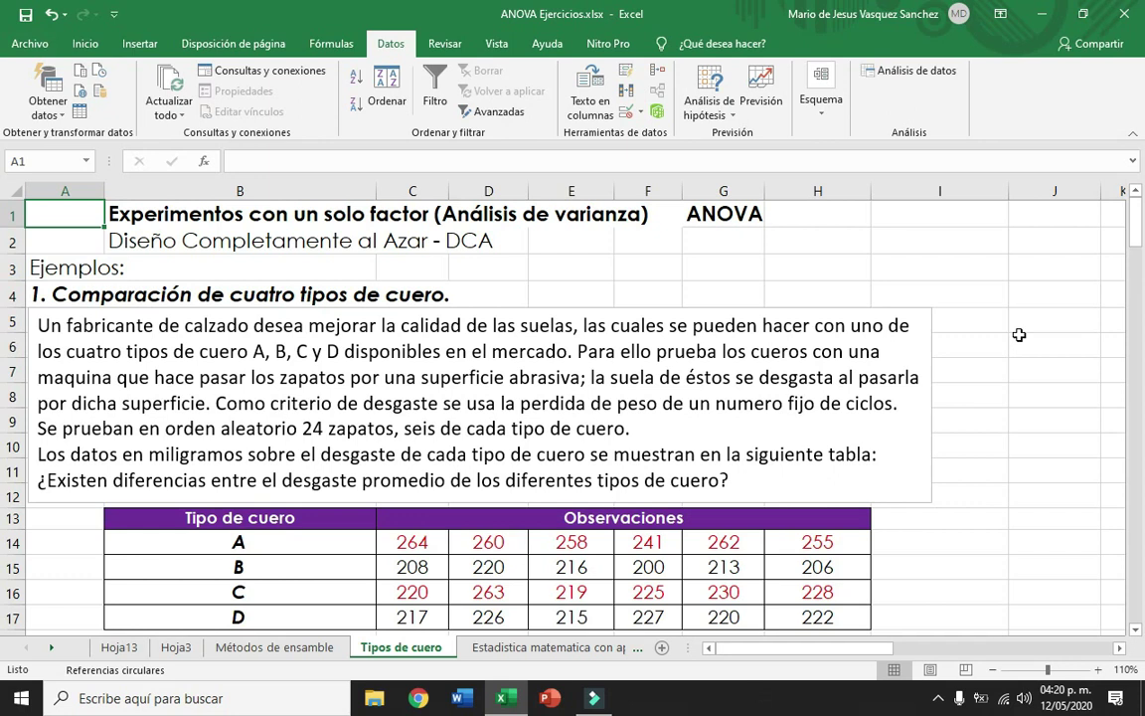
click(924, 281)
drag(1139, 232, 1140, 264)
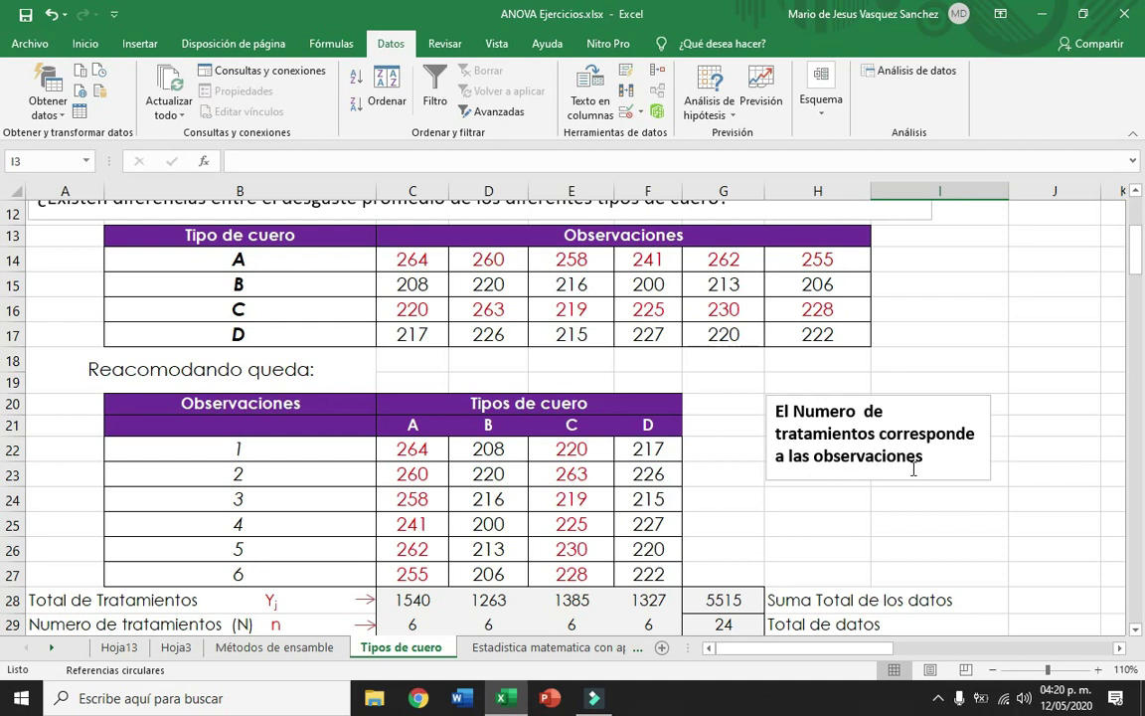
click(280, 260)
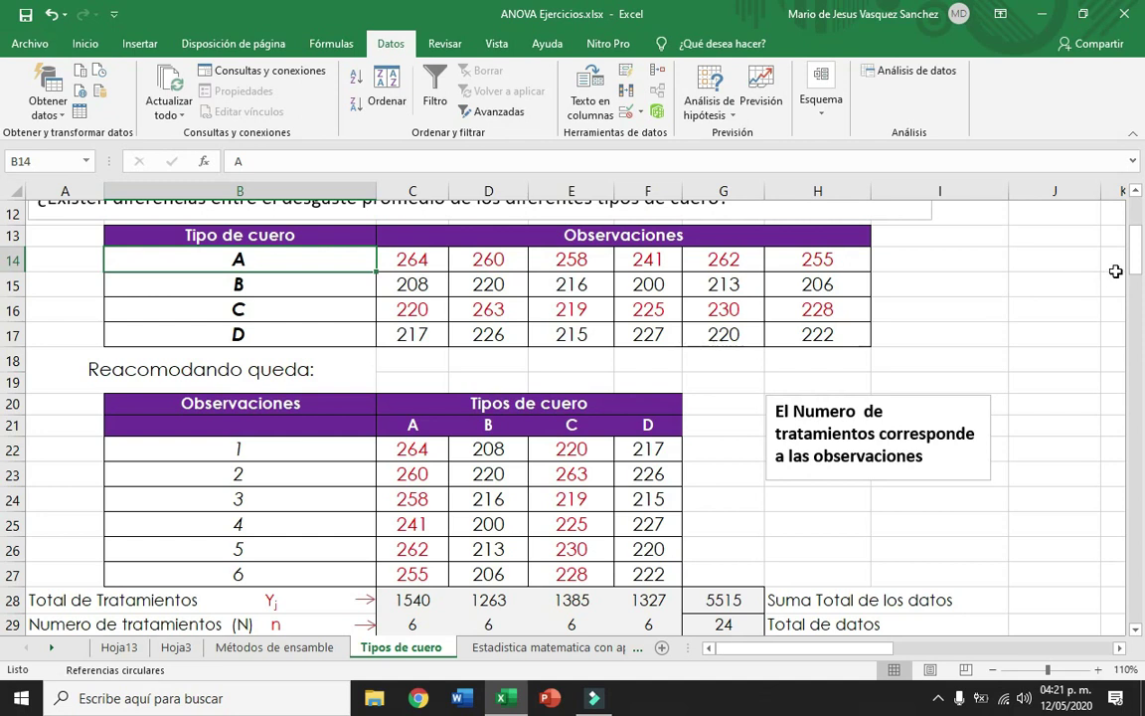
drag(1137, 265, 1137, 280)
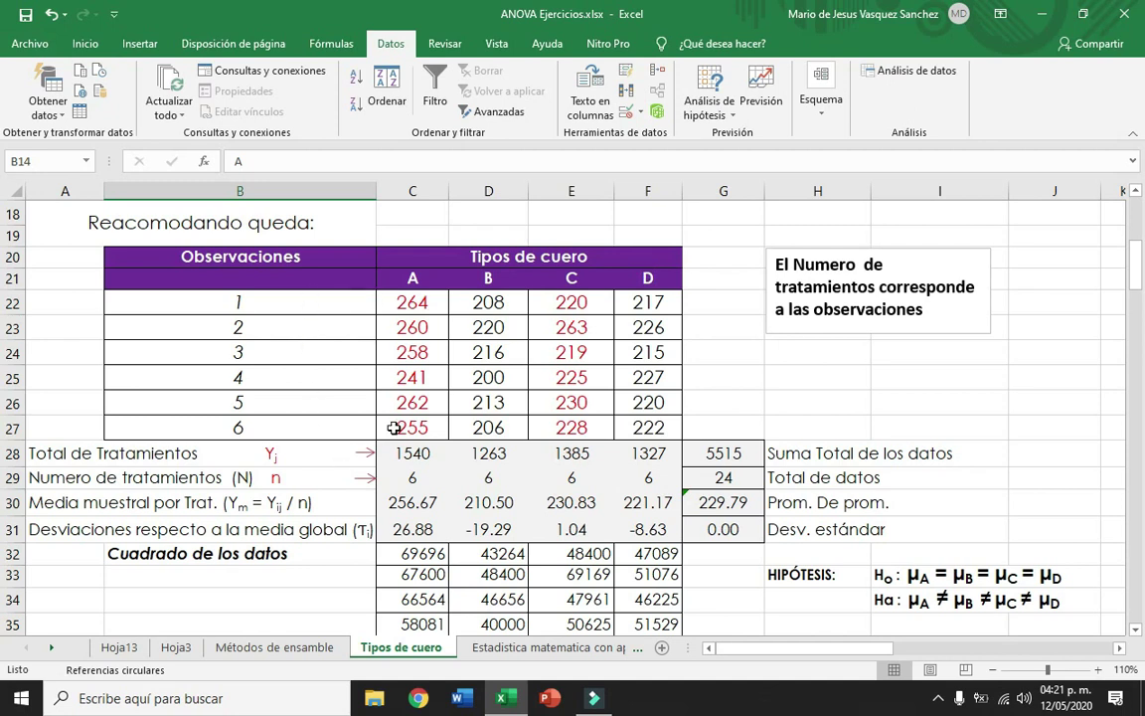
Step: Examine how the total, number of observations and sample mean for leather type A are obtained in C28, C29 and C30
click(416, 453)
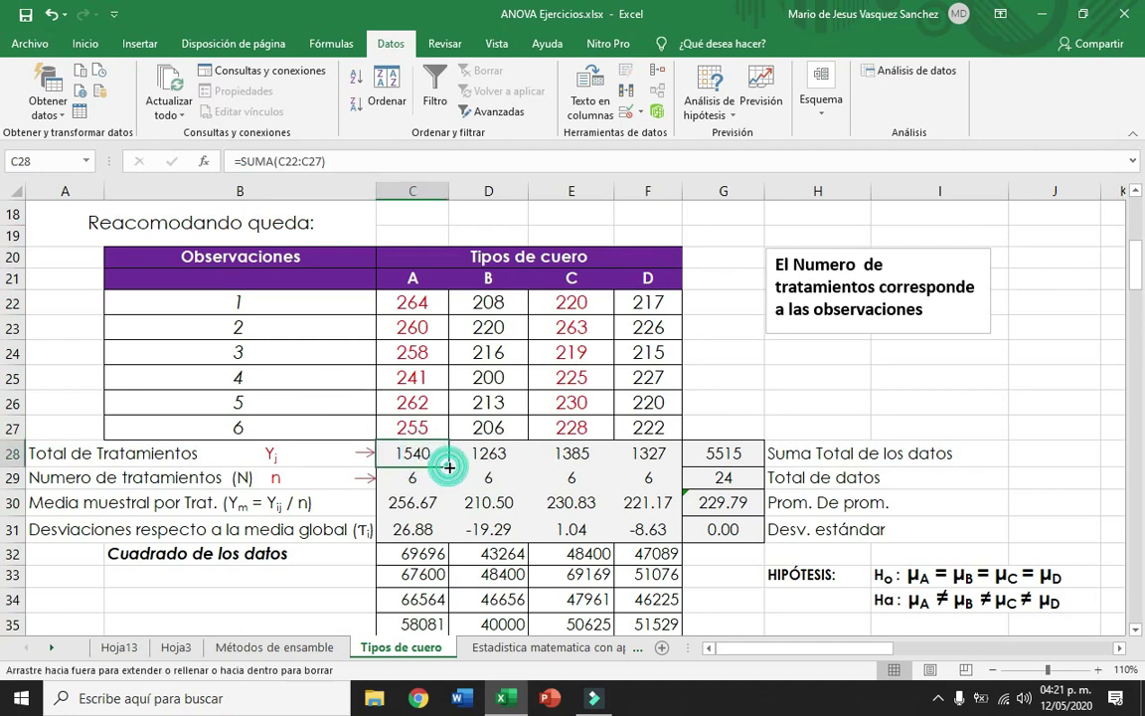
click(430, 480)
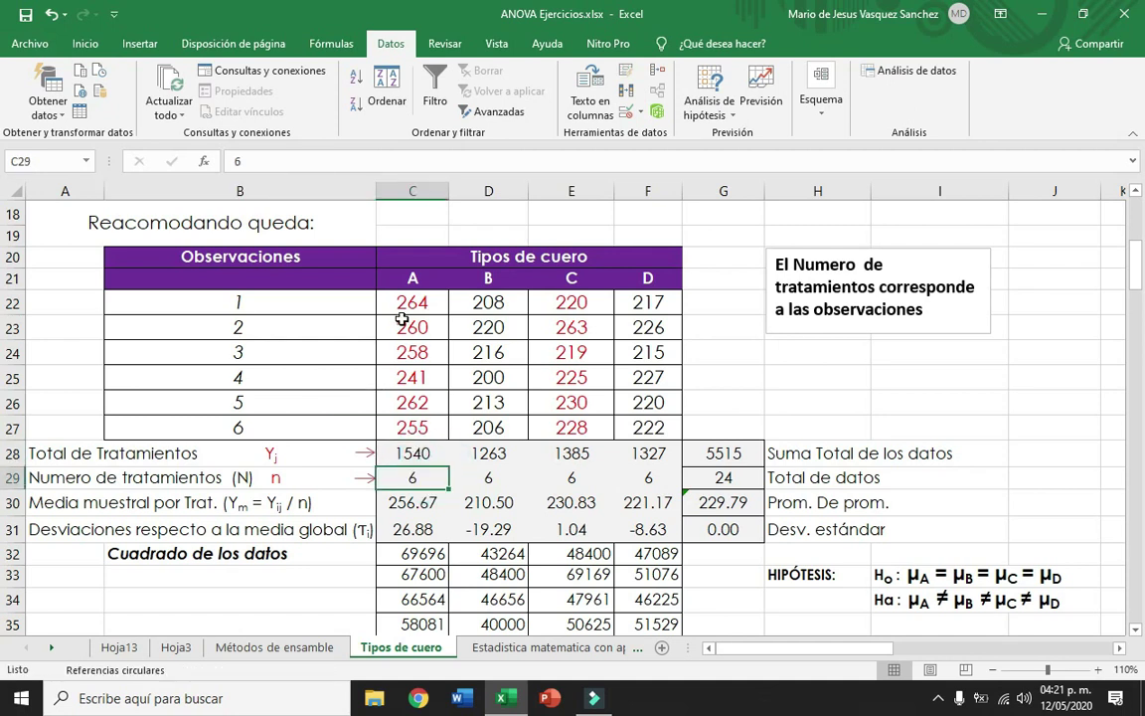
click(416, 504)
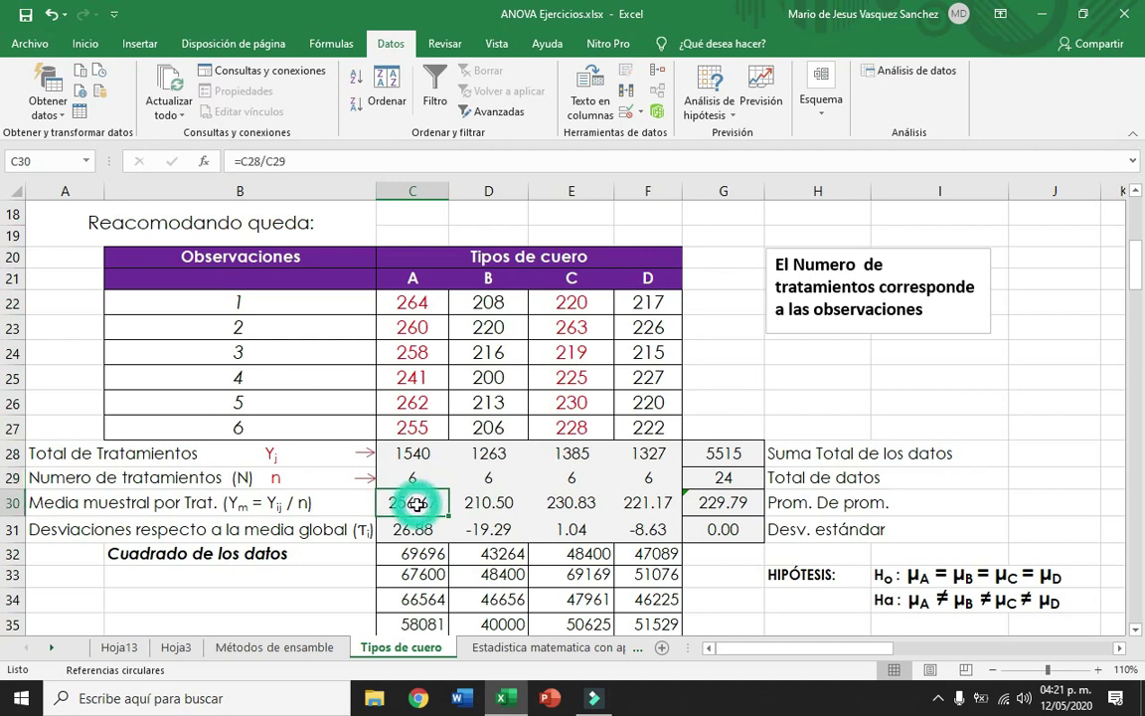
click(416, 455)
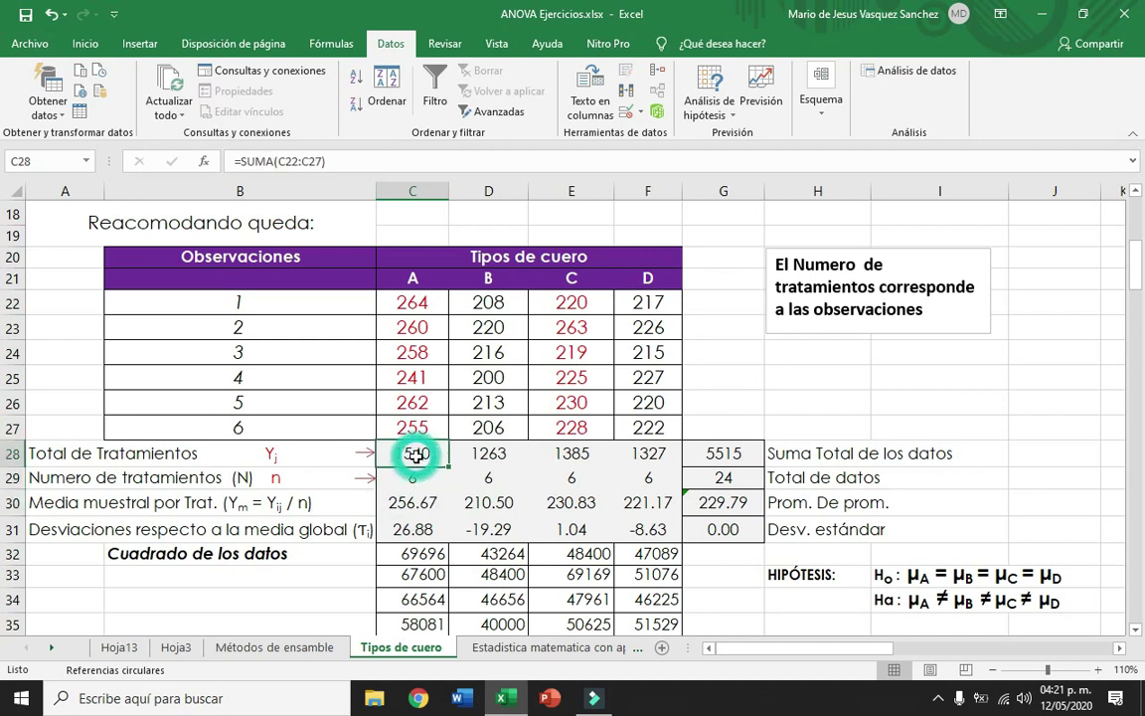
click(409, 477)
click(408, 504)
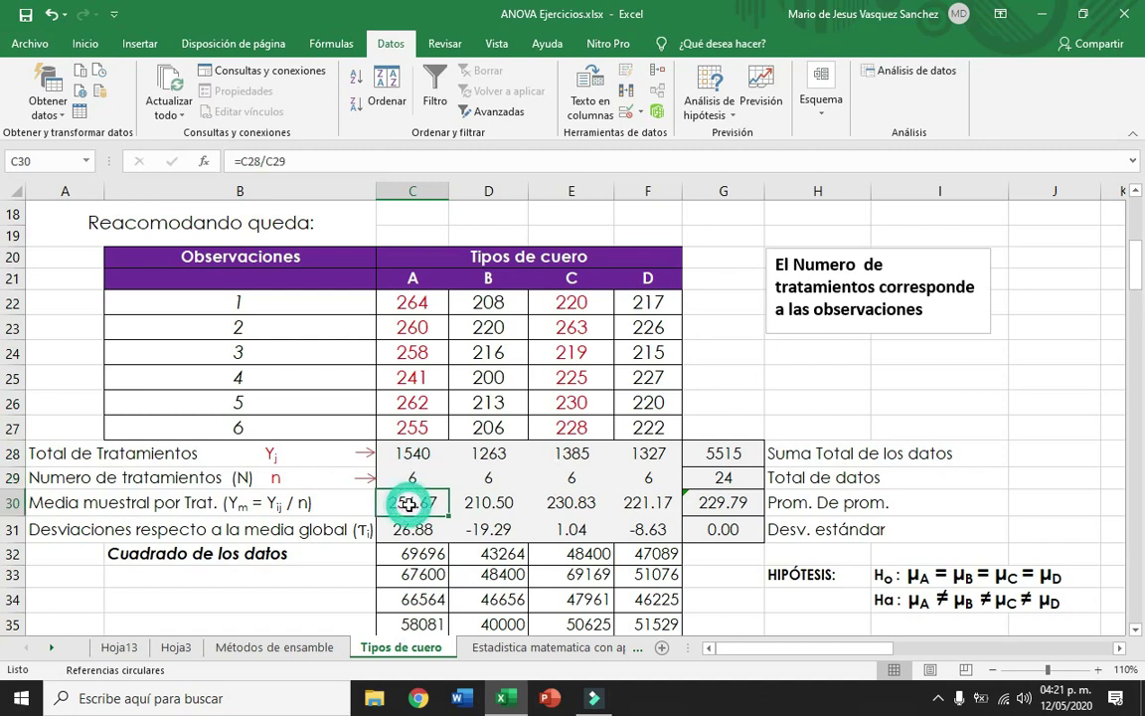
Step: Examine the formulas for the grand total, total data count and overall mean in G28, G29 and G30
click(725, 452)
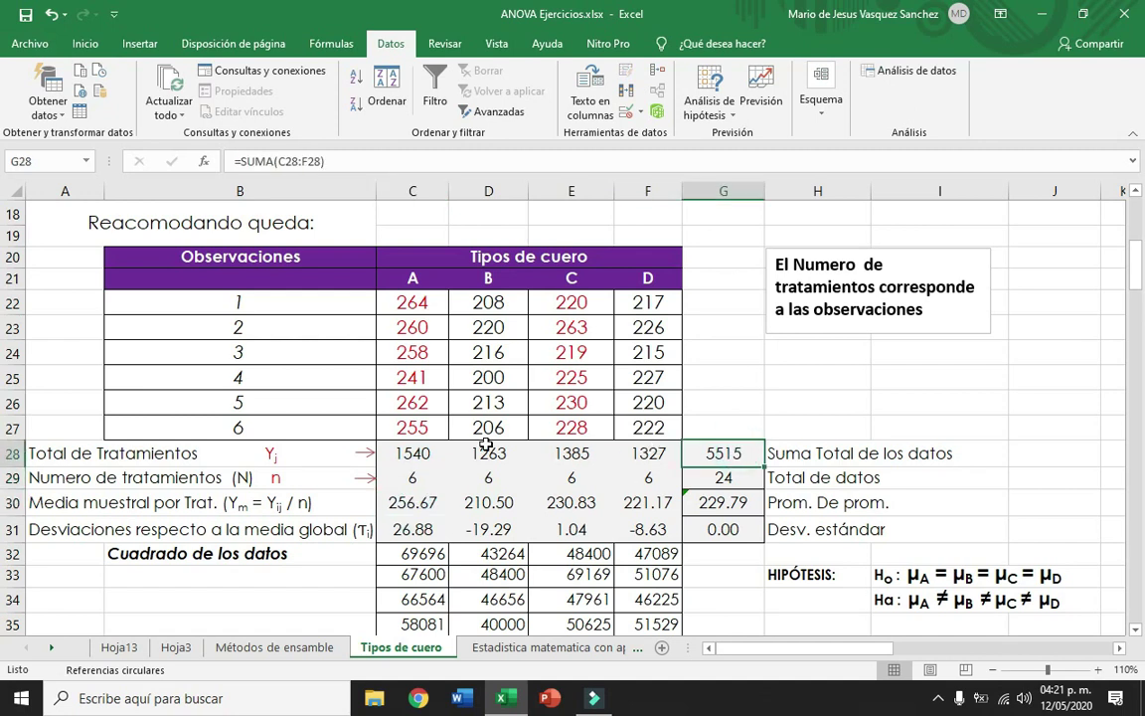
click(716, 478)
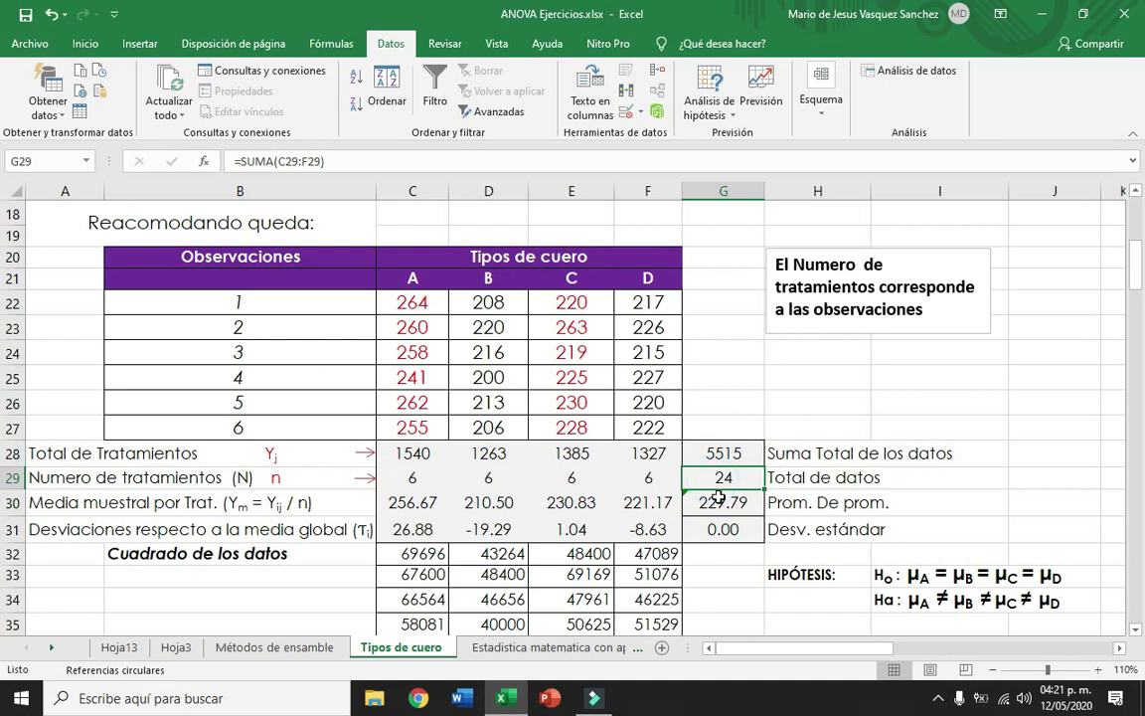
click(718, 499)
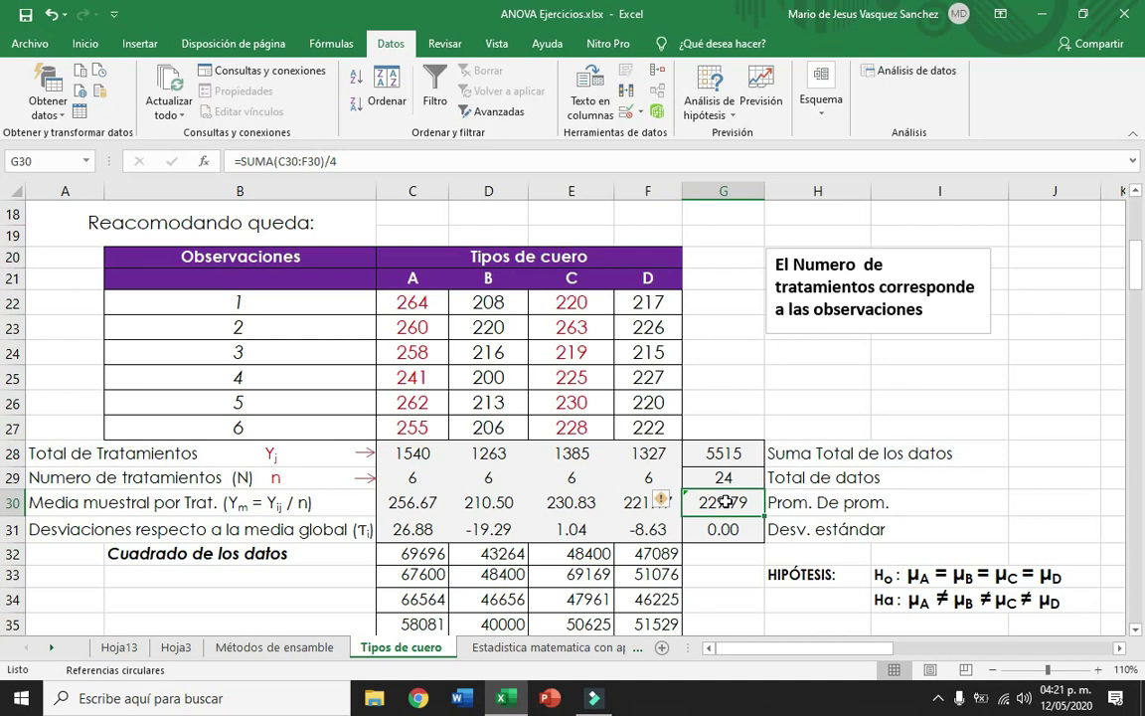
Step: Fill the deviation formula =C30-$G$30 from C31 across to F31
click(406, 535)
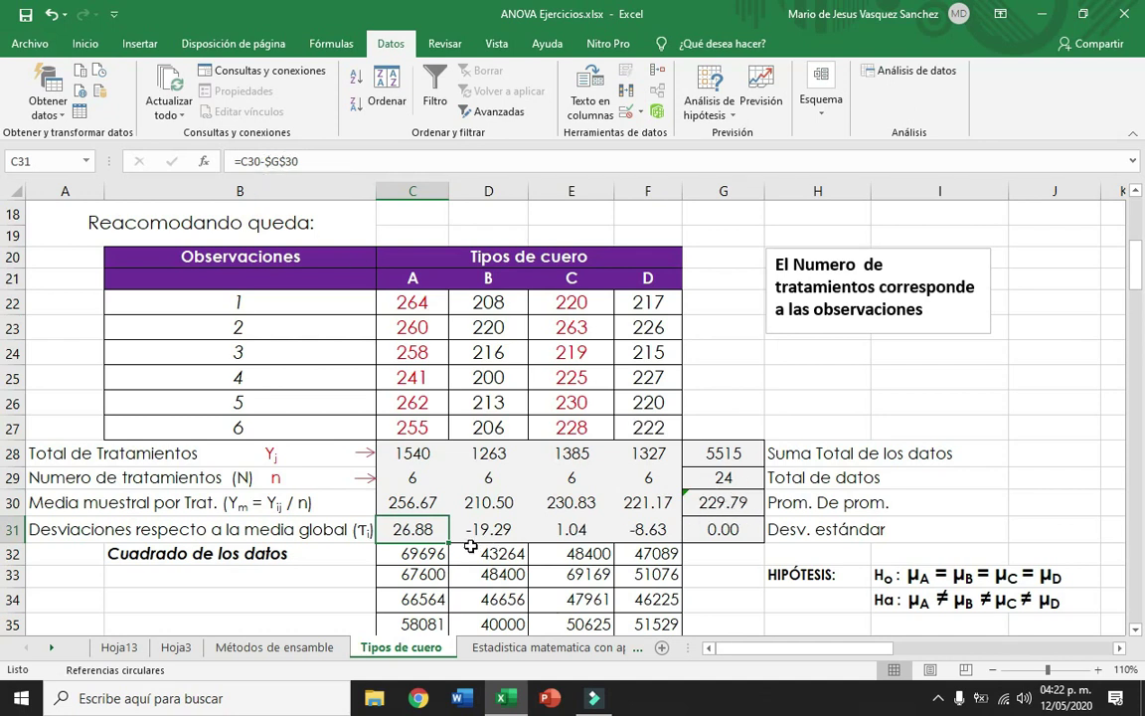
drag(450, 544, 648, 544)
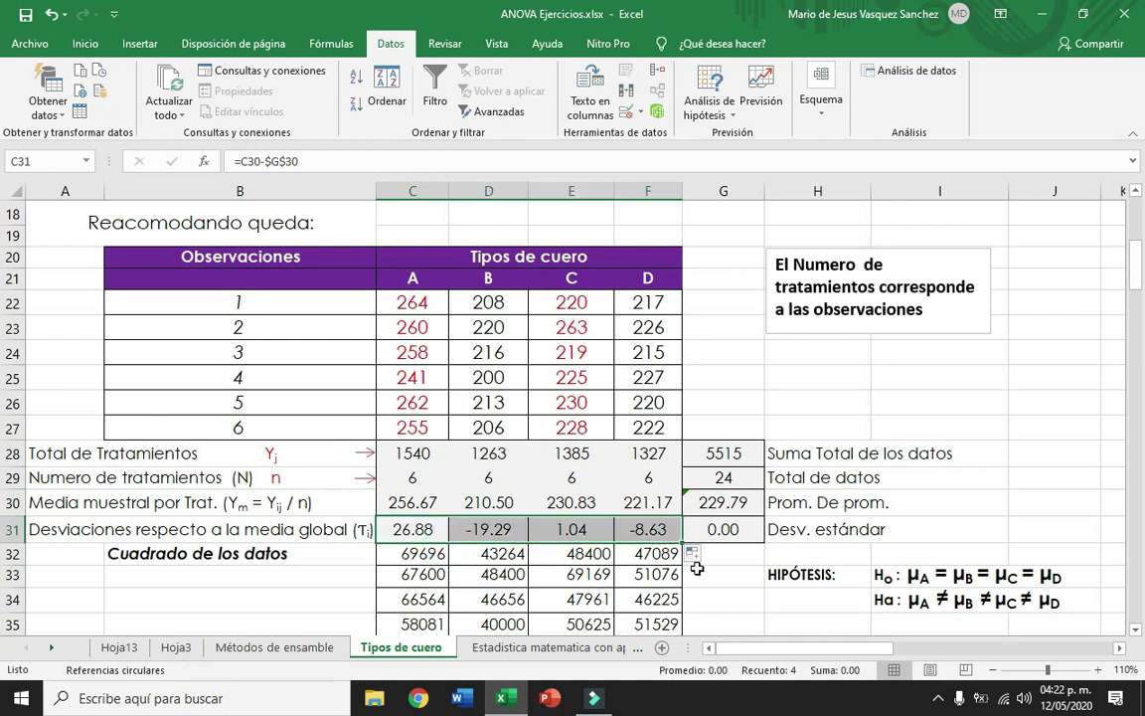
Step: Apply outside borders to the sum of deviations in G31
click(697, 569)
click(723, 529)
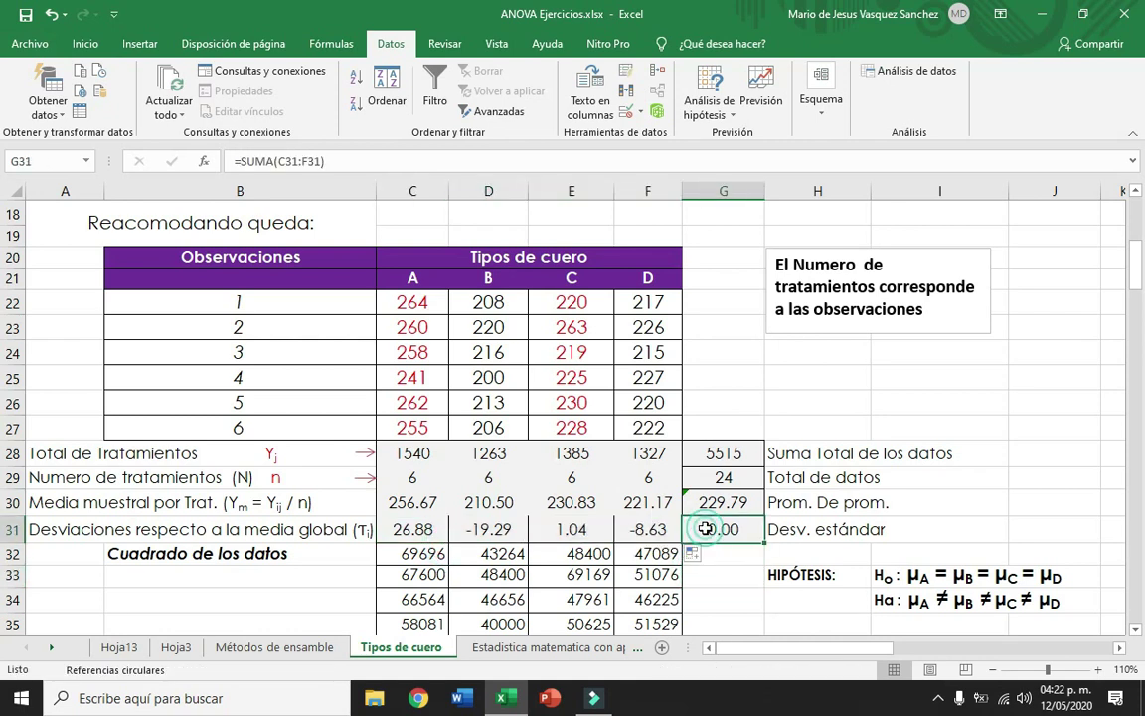
click(86, 45)
click(191, 105)
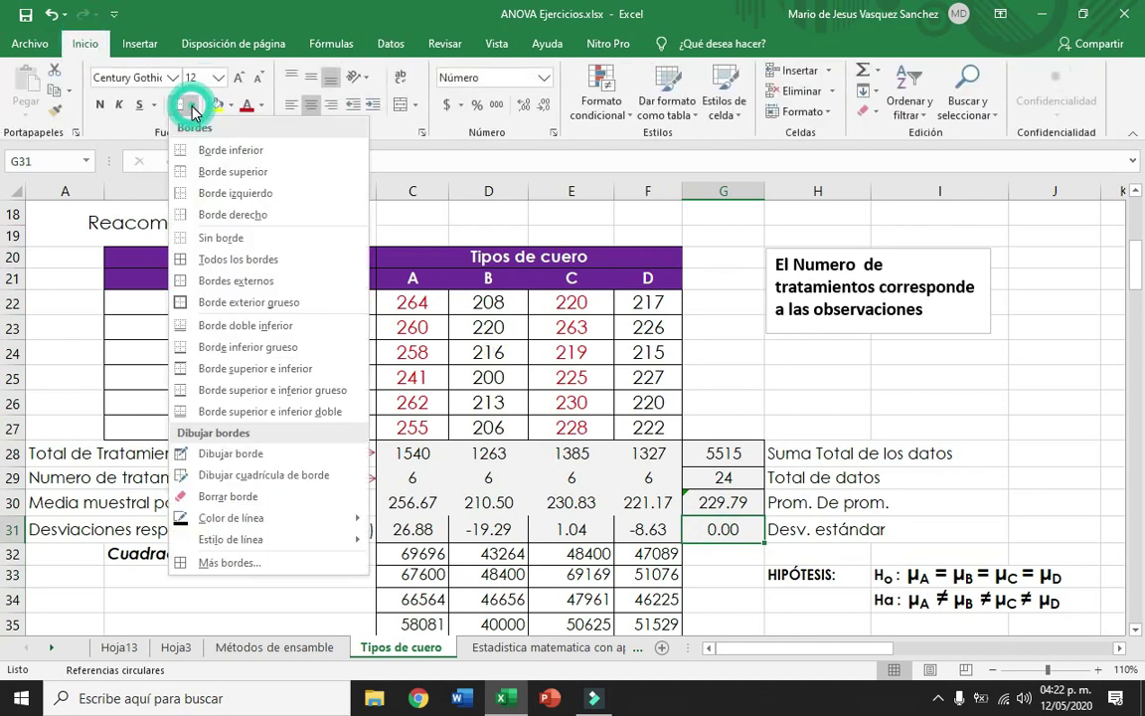
click(225, 280)
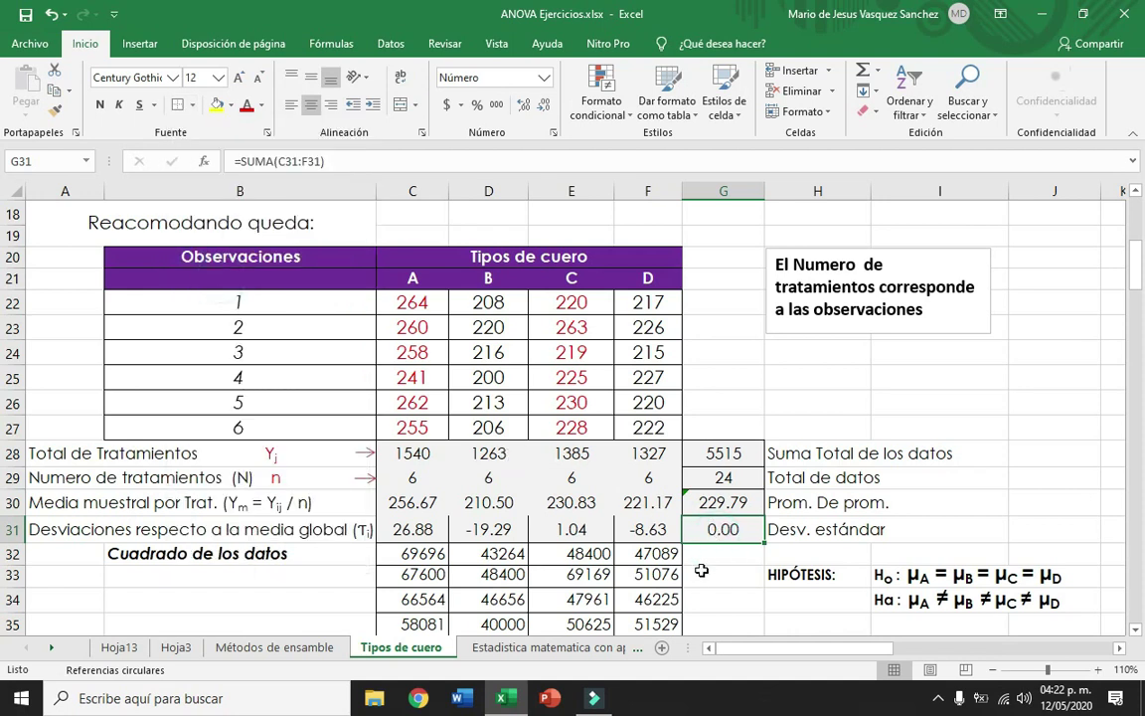
Step: Examine the squared-observation formula in C32 and the sum of all squares in G37
drag(1136, 265, 1138, 284)
drag(1138, 295, 1137, 300)
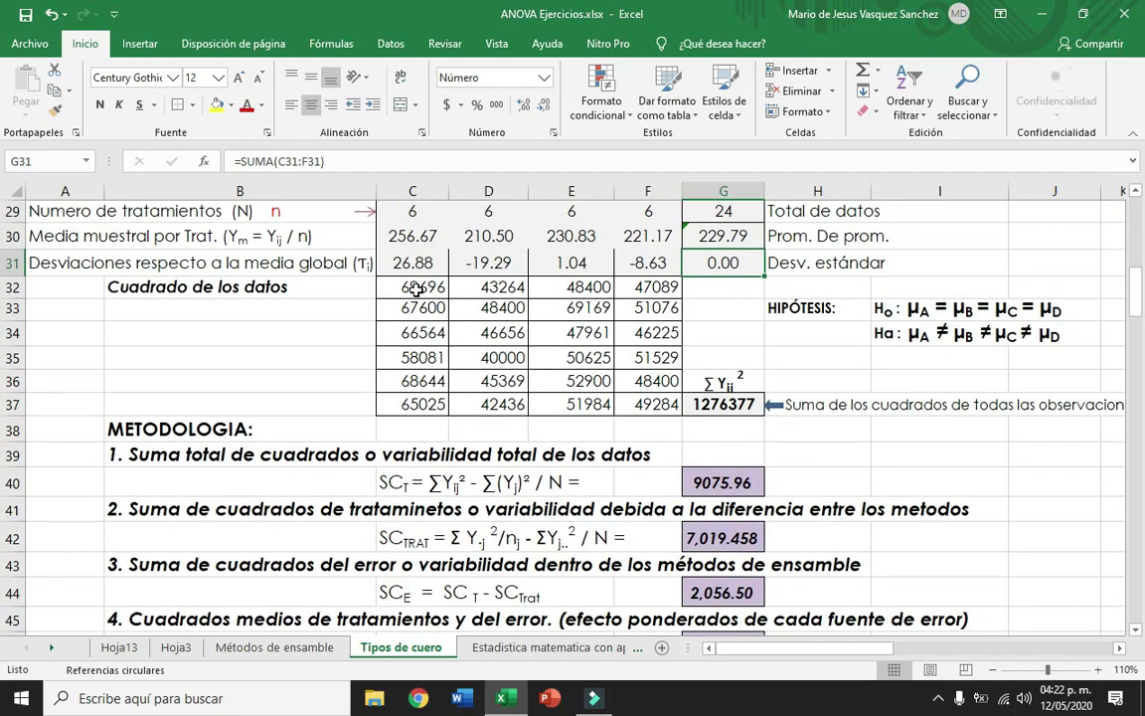
click(416, 289)
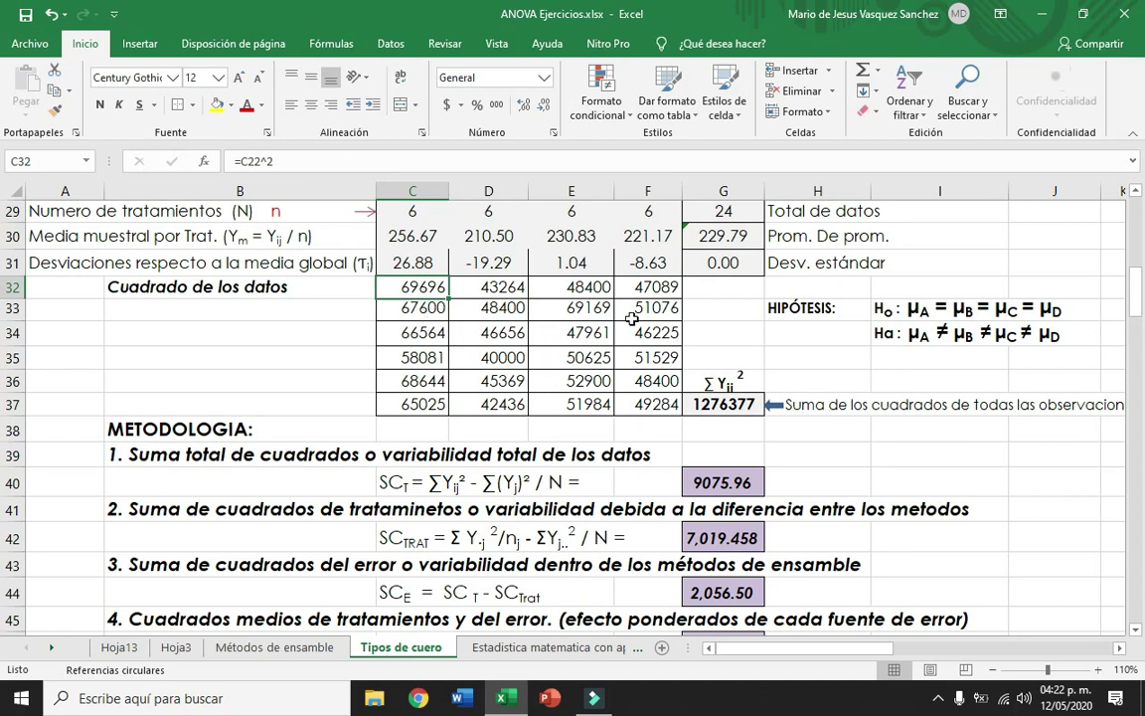
click(723, 402)
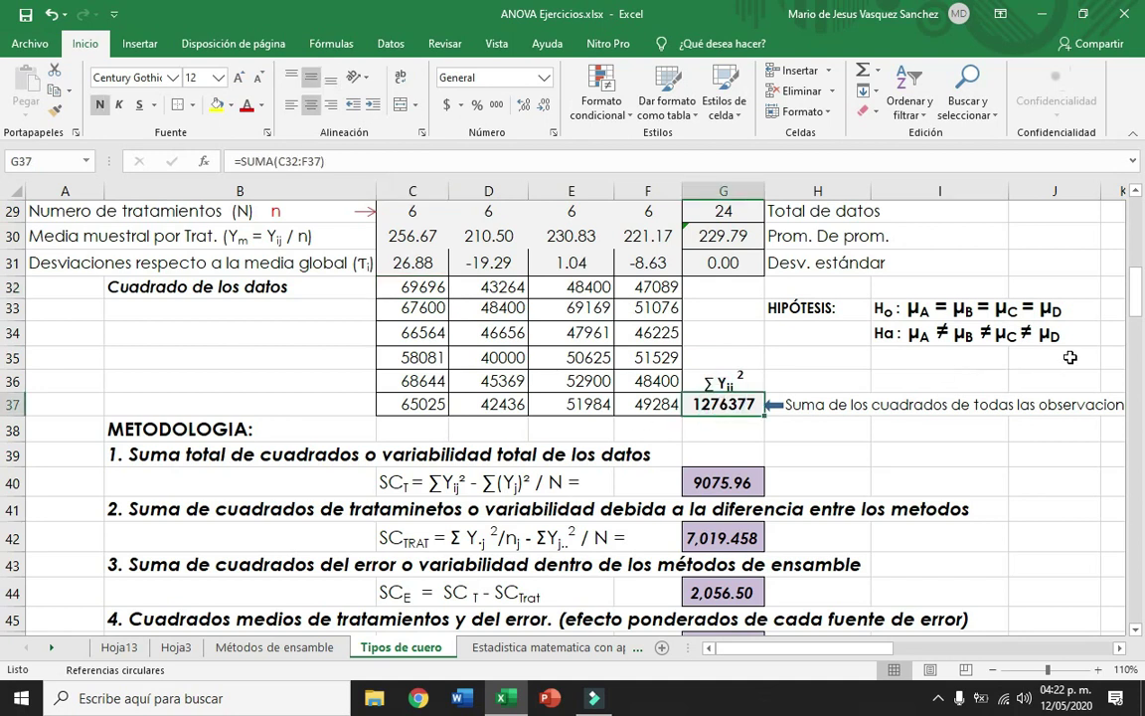
Step: Examine how the total sum of squares in G40 and the treatment sum of squares in G42 use the totals and observation counts
drag(1136, 289, 1137, 300)
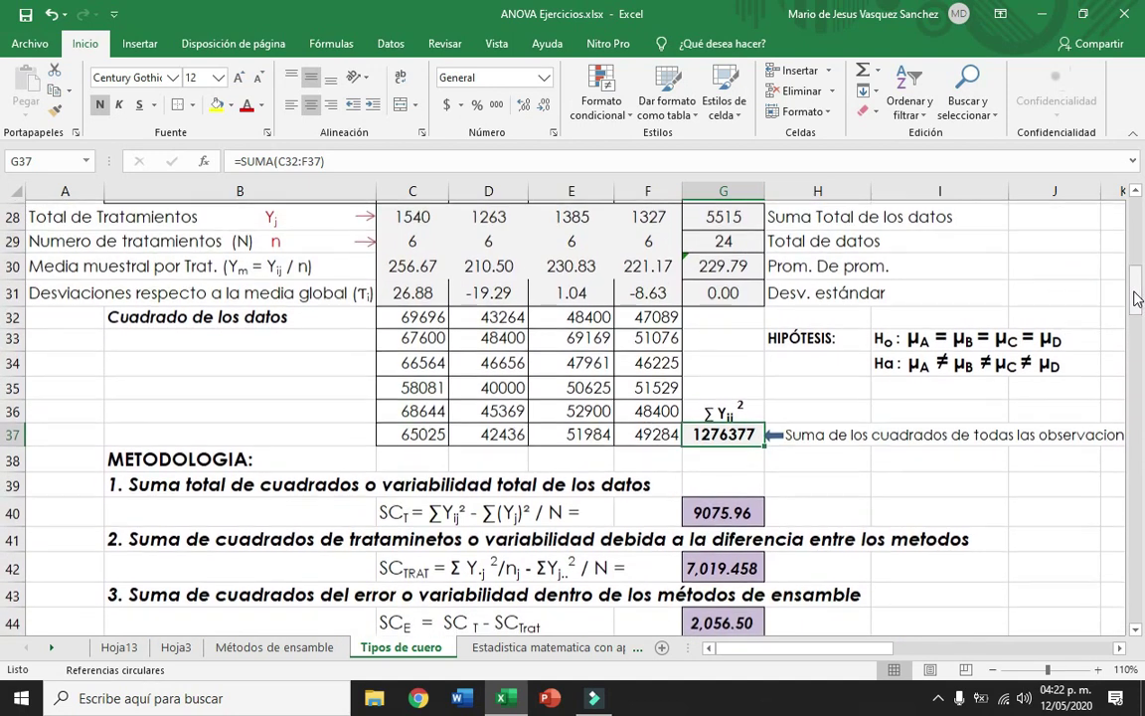
click(715, 509)
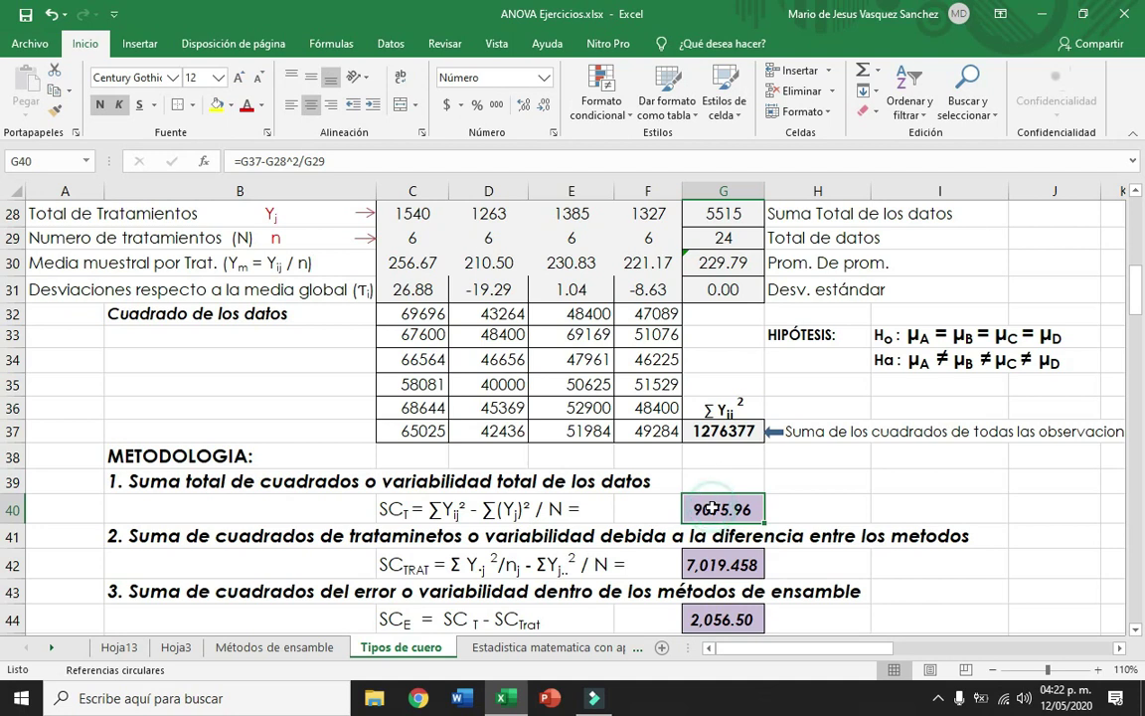
click(707, 565)
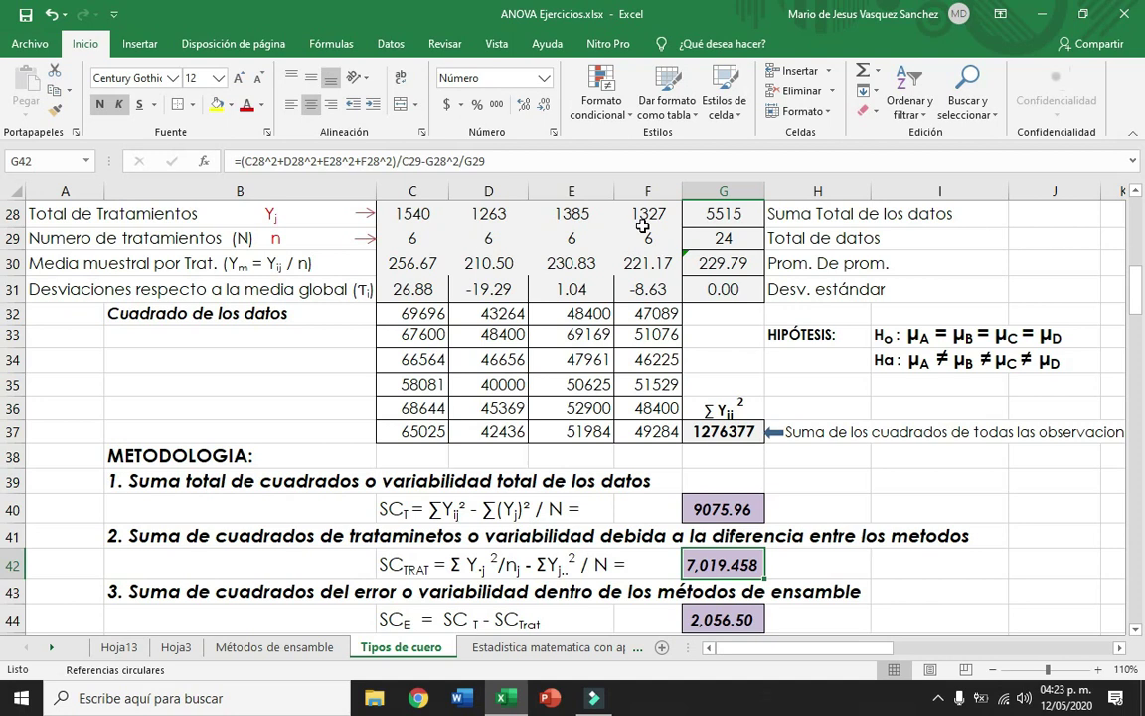
click(413, 240)
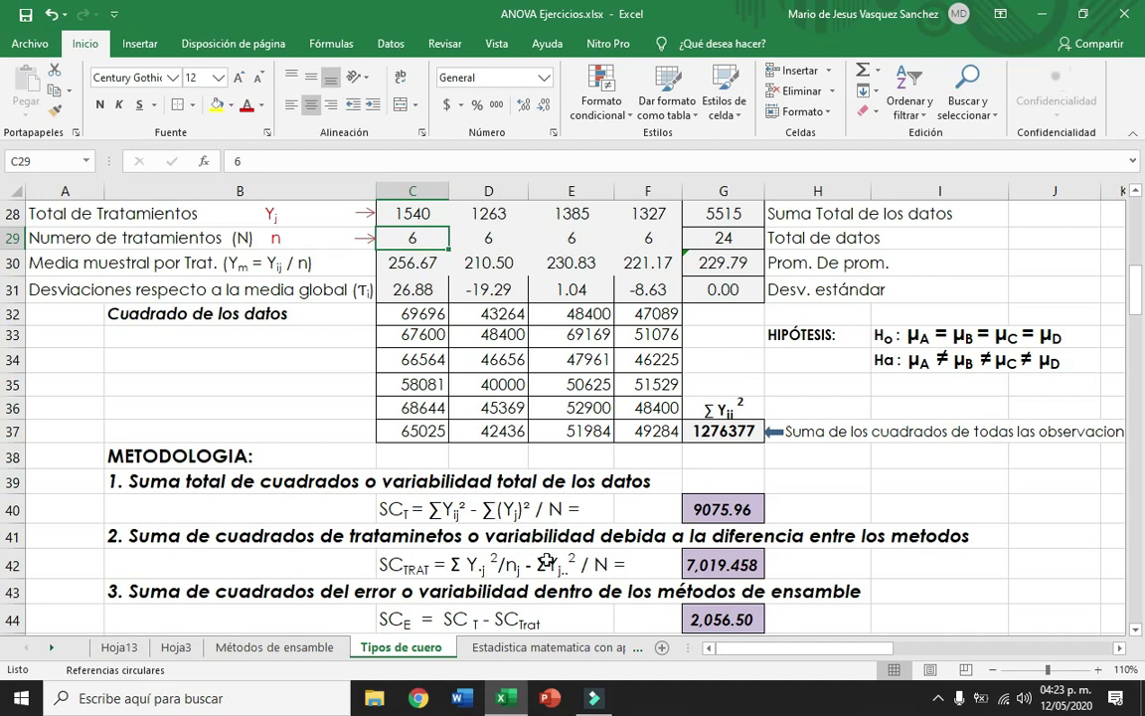
click(709, 215)
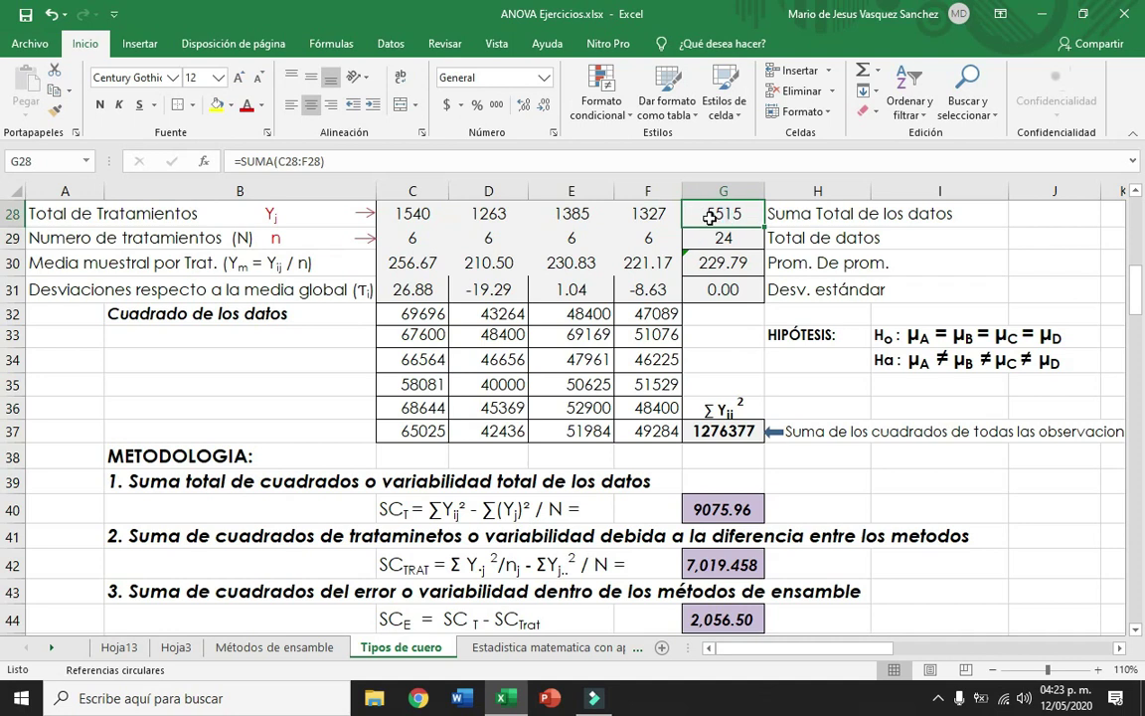
click(712, 236)
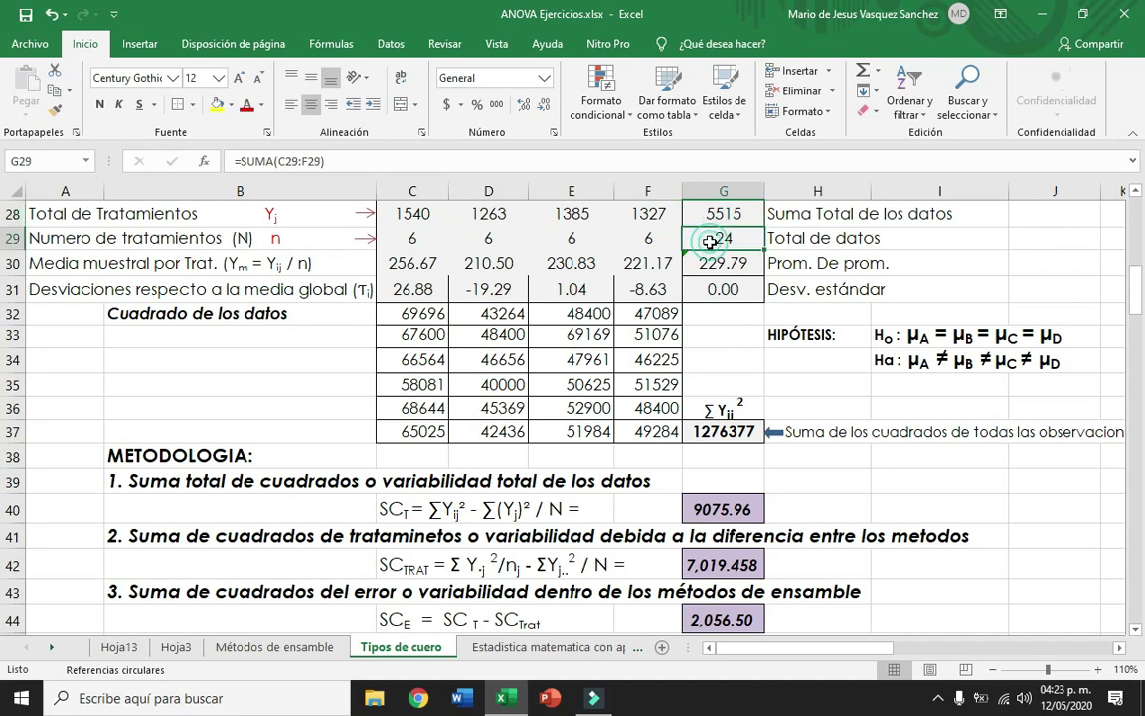
click(724, 562)
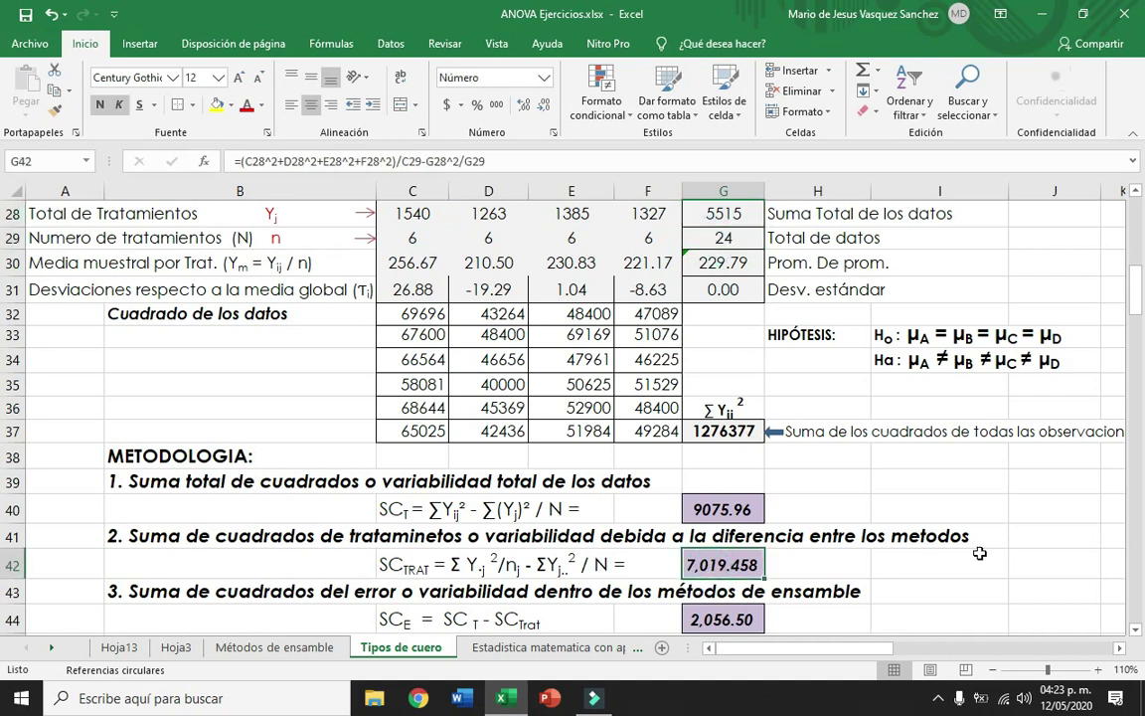
Step: Examine the error sum of squares formula in G44 and its source cells G40 and G42
key(Down)
key(Down)
key(Down)
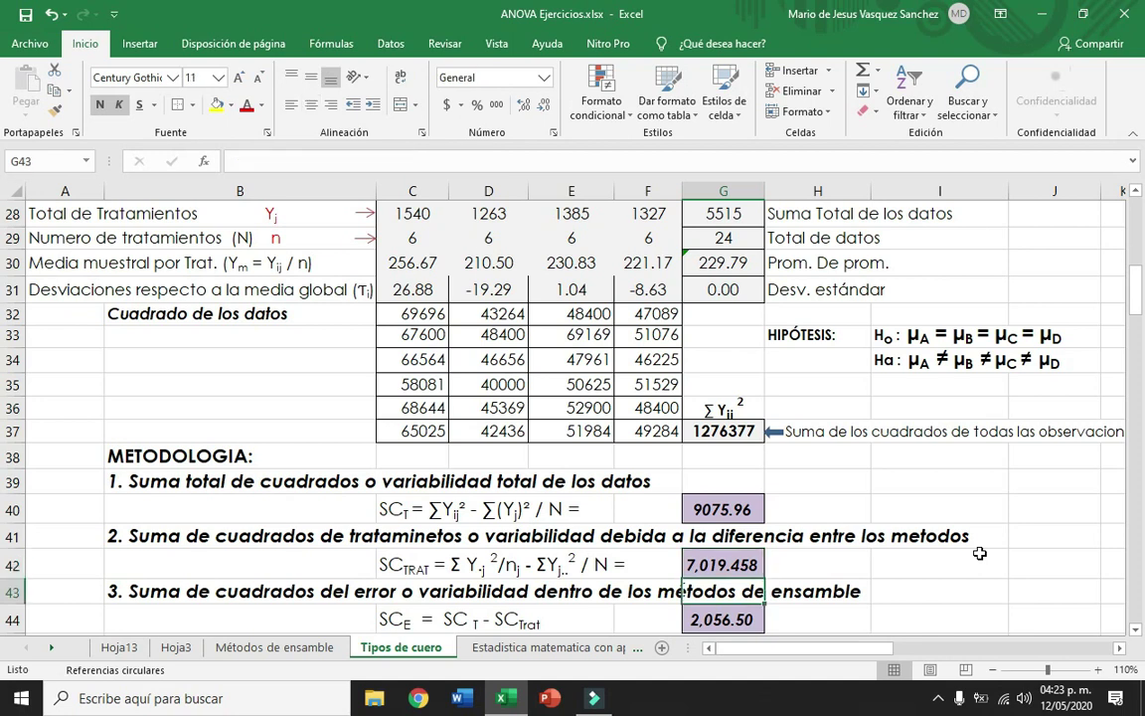
drag(1135, 313, 1134, 314)
click(702, 515)
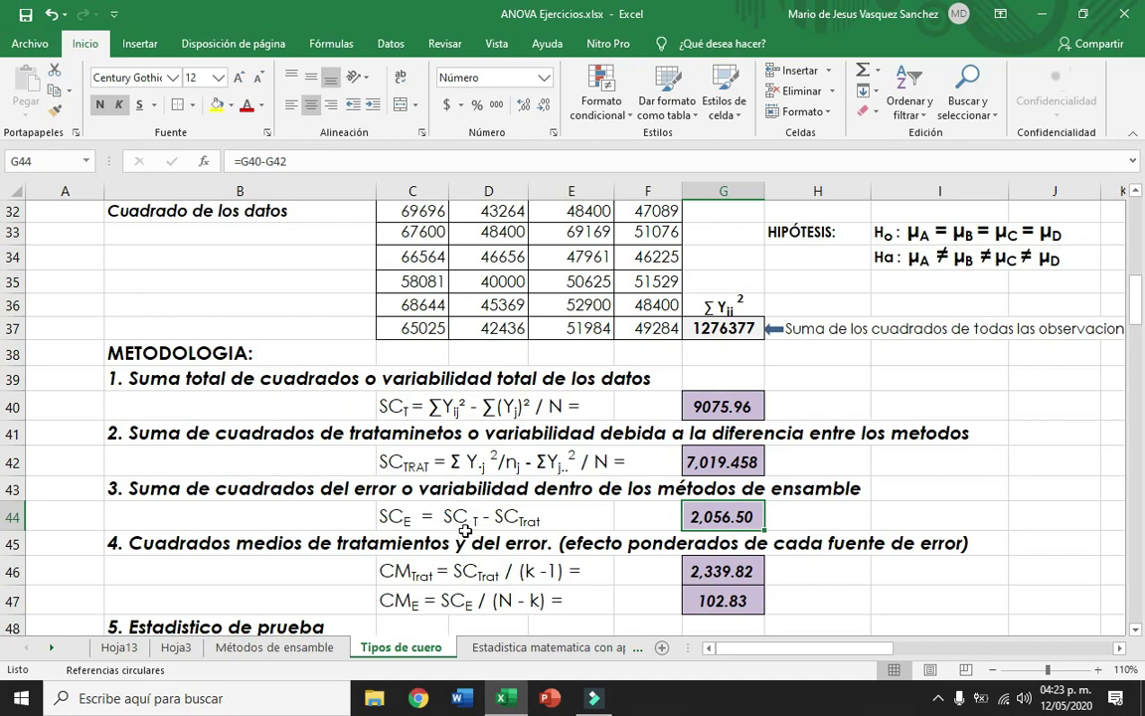
click(721, 402)
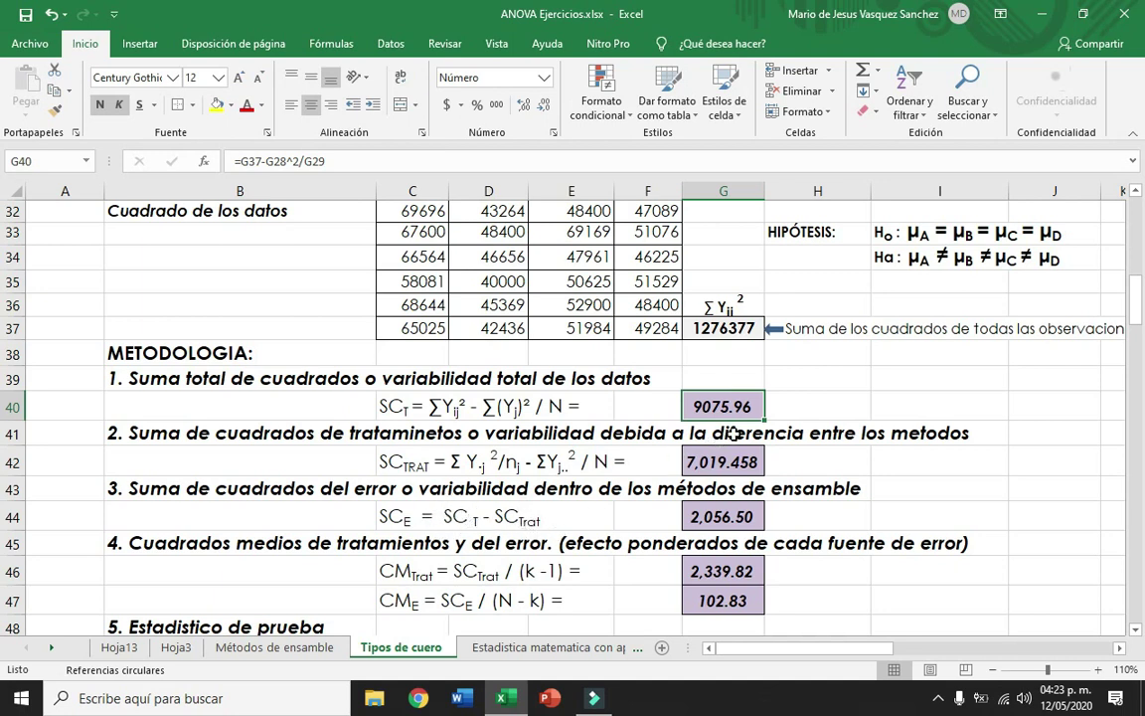
click(712, 461)
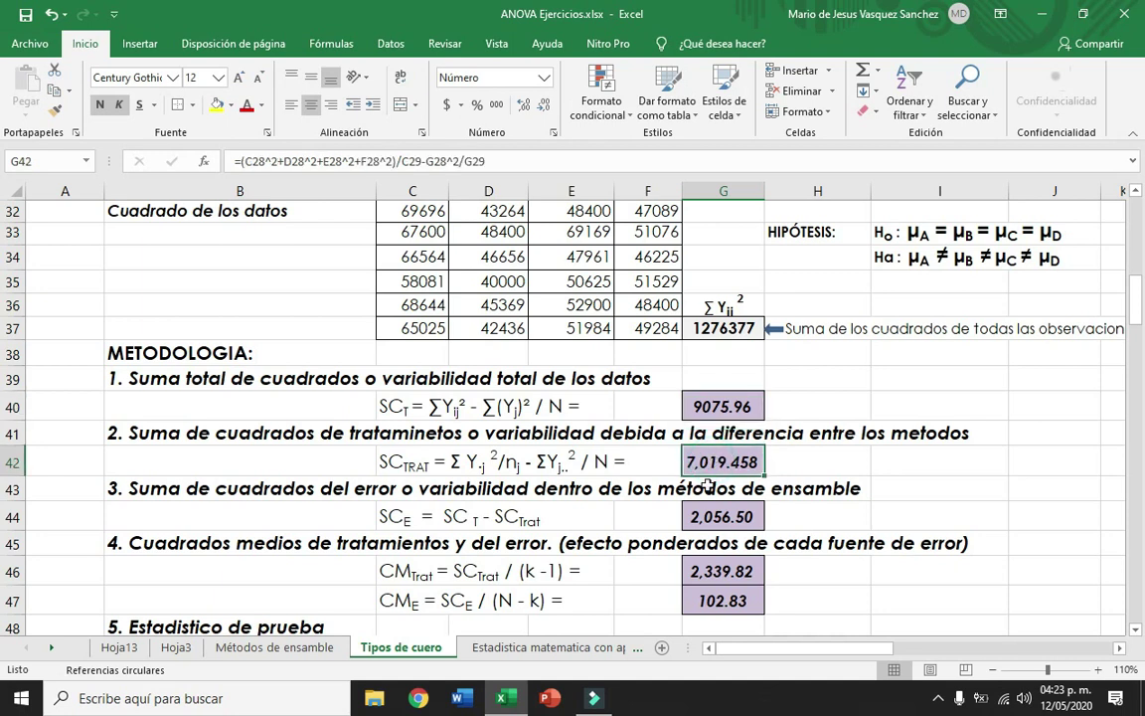
click(699, 519)
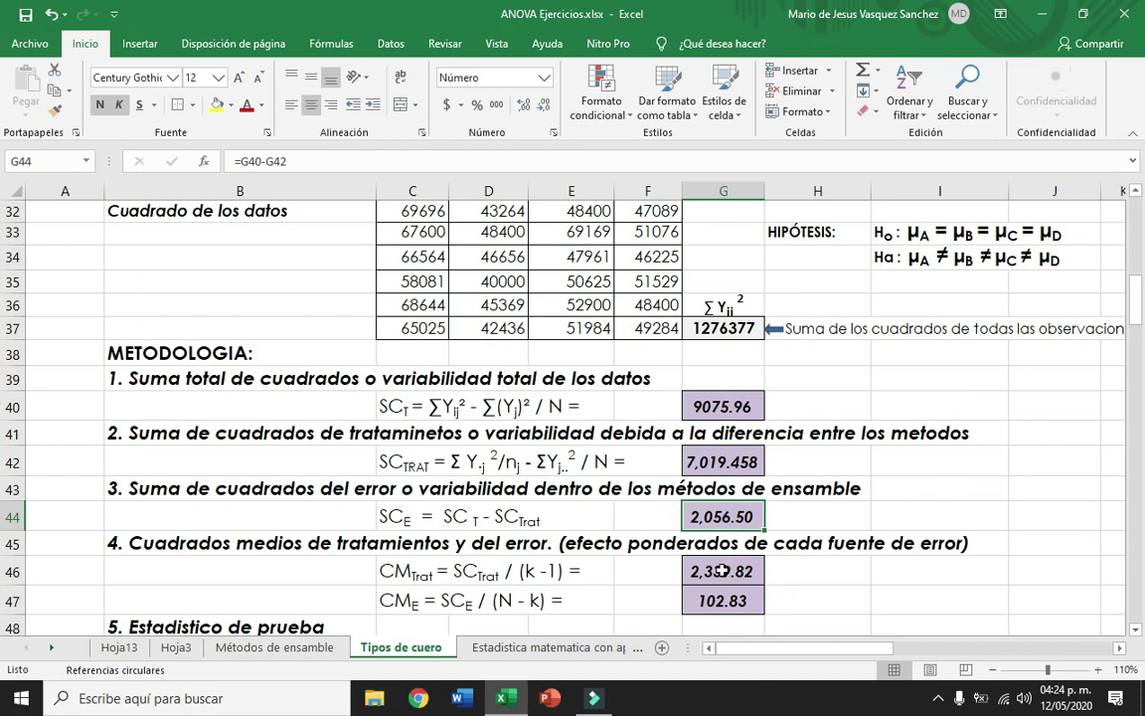
Step: Examine the formulas for the treatment and error mean squares in G46 and G47
key(Down)
key(Down)
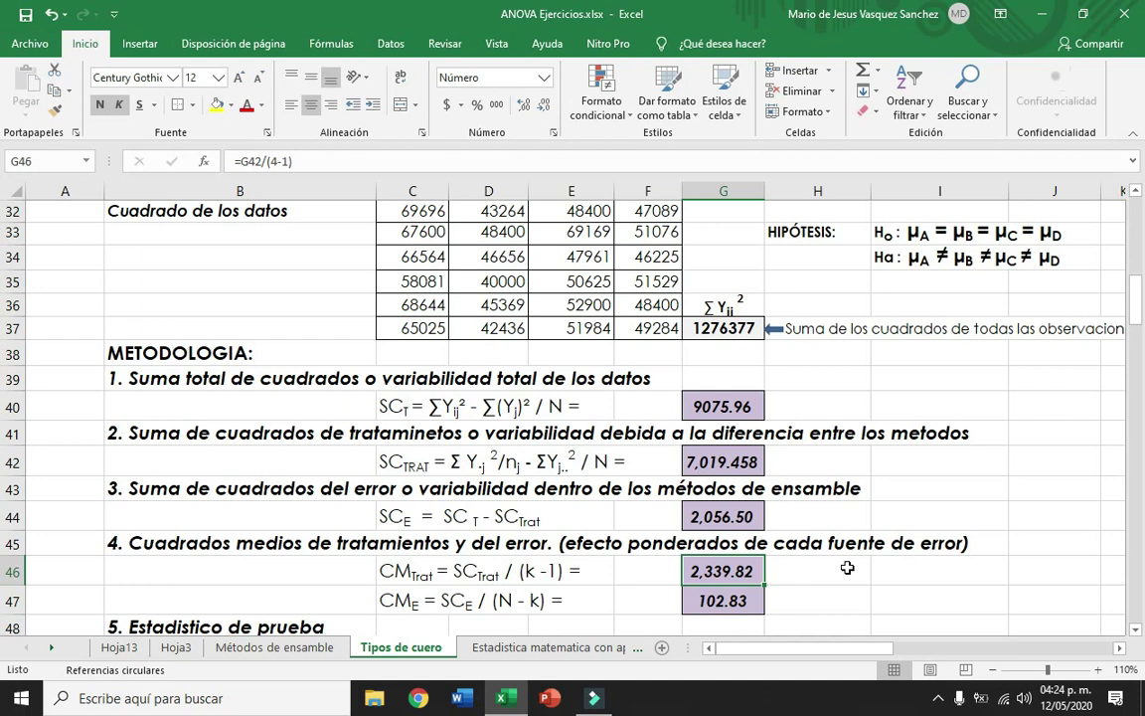
click(706, 600)
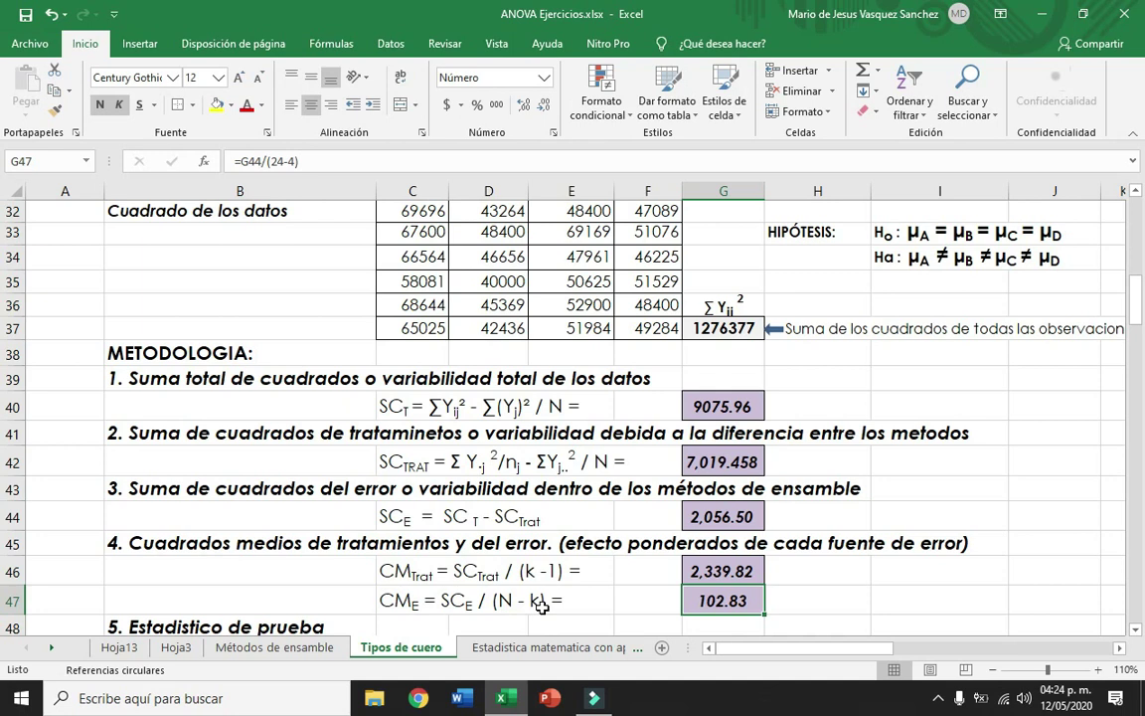
click(822, 575)
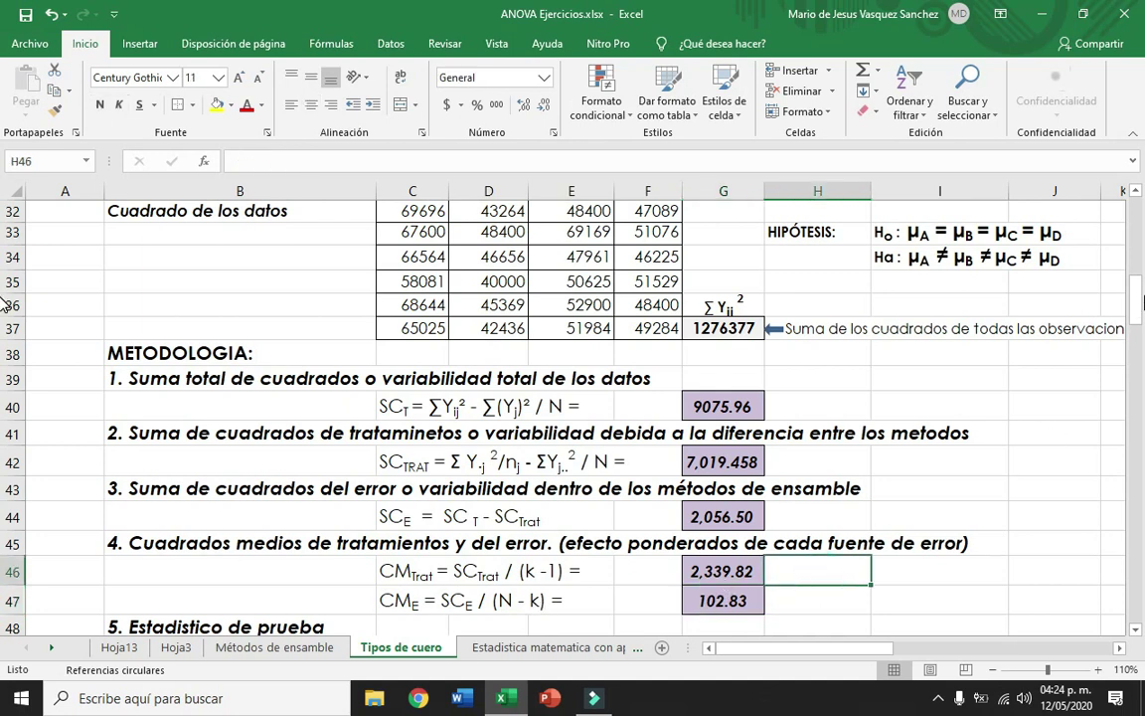
Step: Review the F test statistic, the table F value and the two ANOVA tables in rows 49 to 60
drag(1141, 301, 1140, 344)
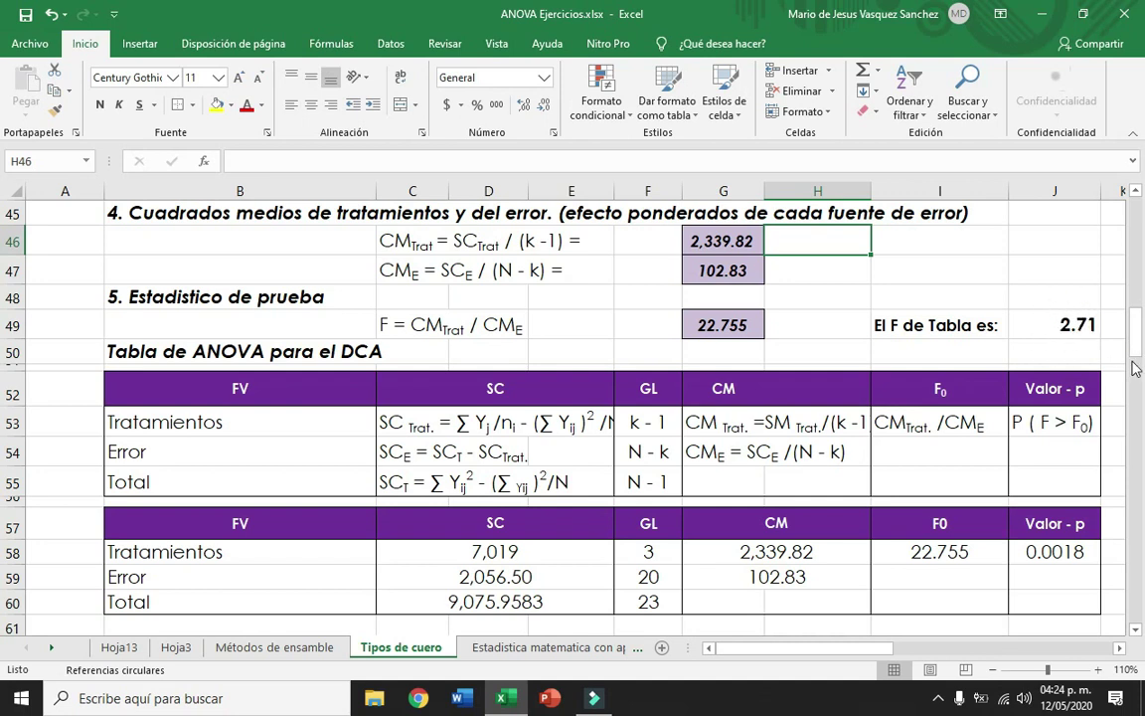
drag(1139, 346, 1139, 360)
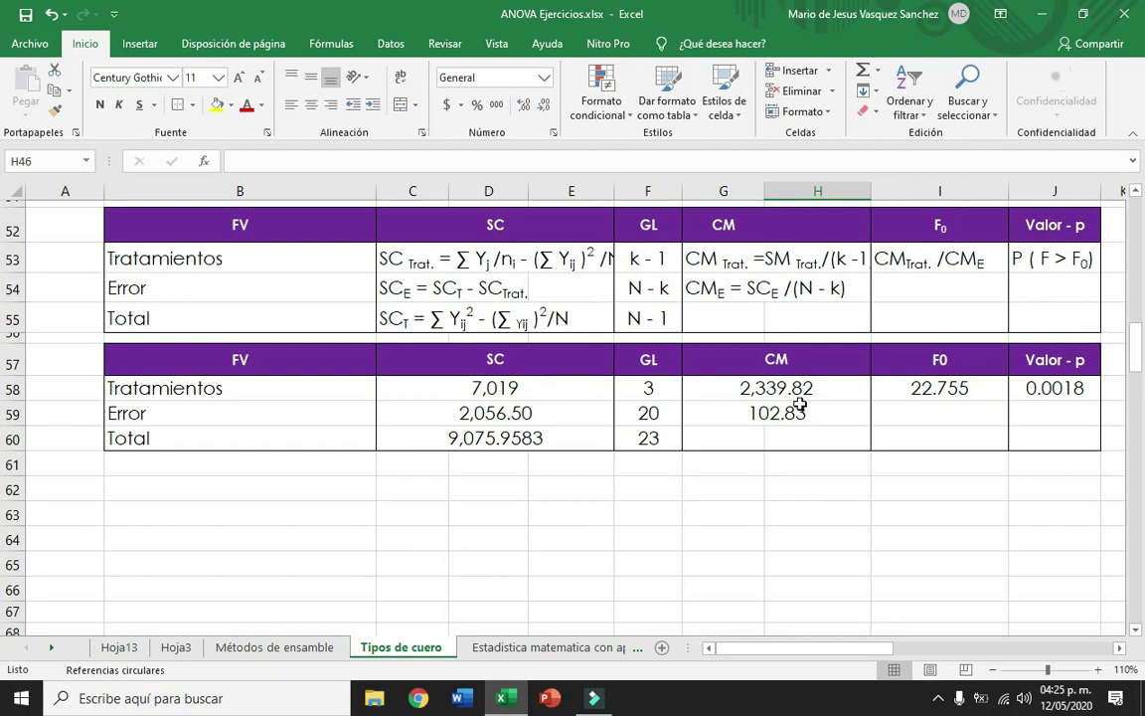
drag(1140, 368, 1139, 352)
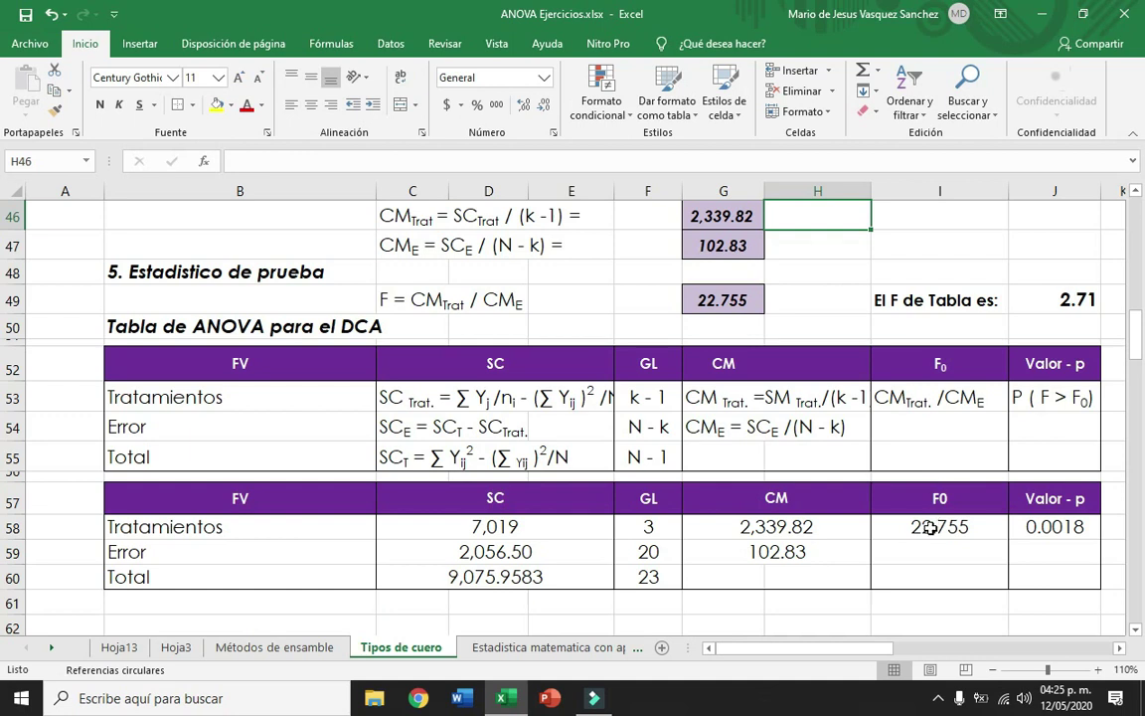
click(737, 603)
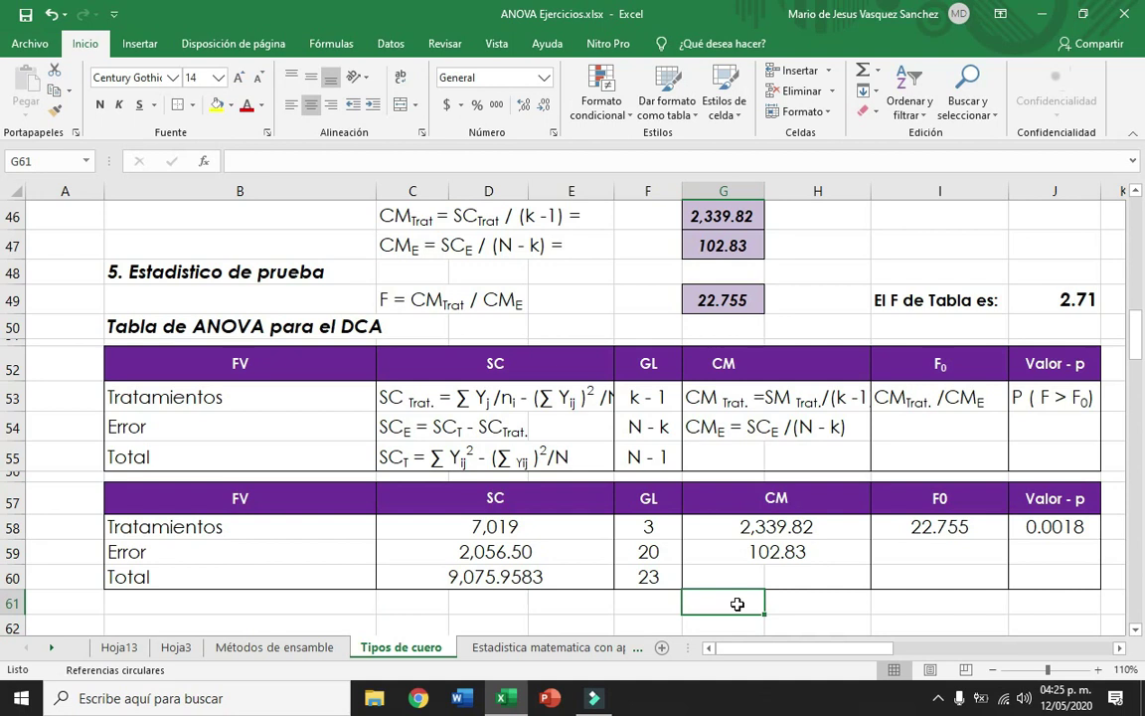
Step: Set up a one-factor analysis of variance from the data analysis tools with input range $C$22:$F$27
click(391, 45)
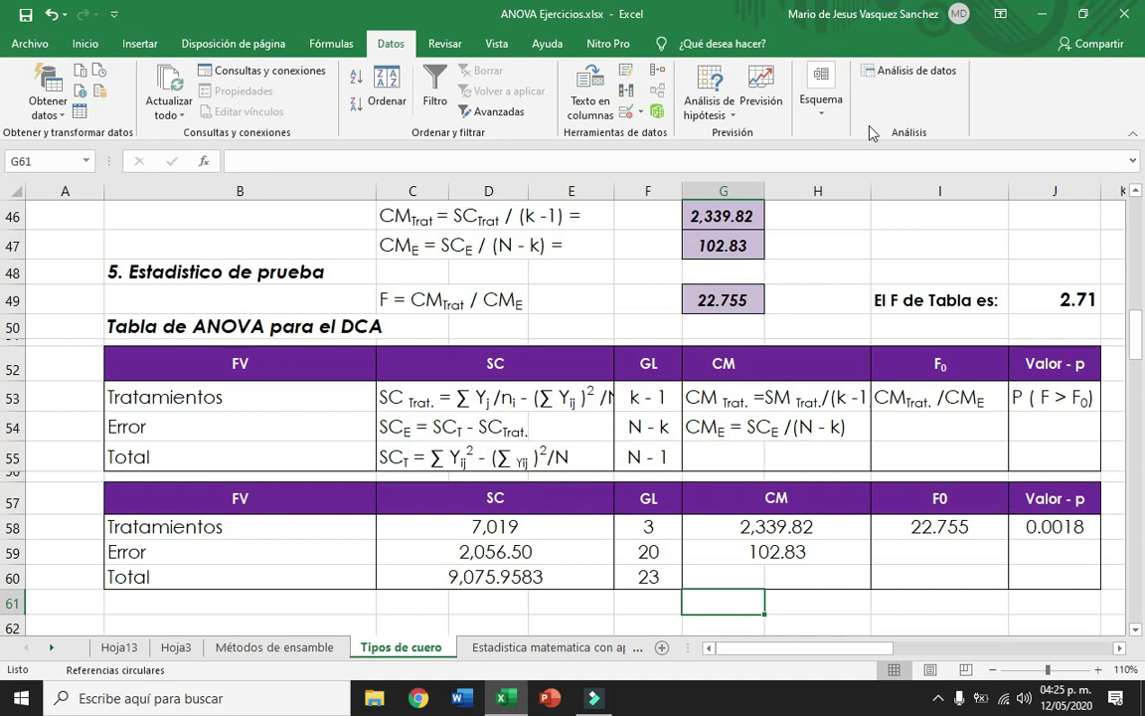
click(895, 73)
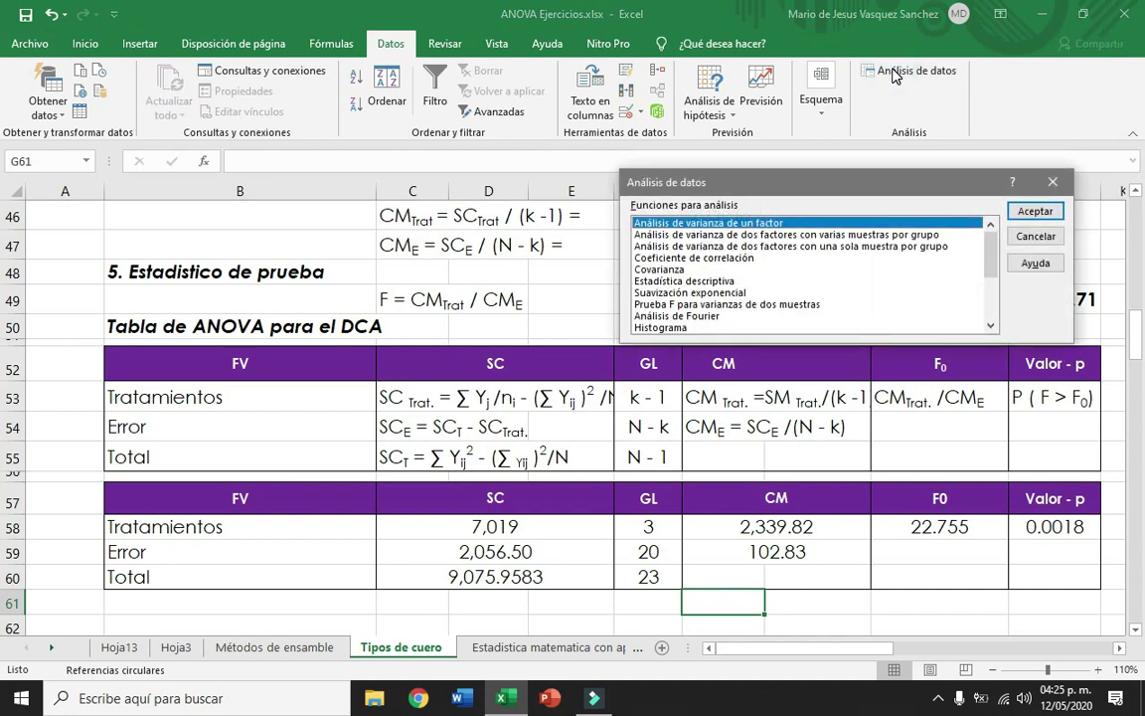
click(992, 239)
click(1034, 211)
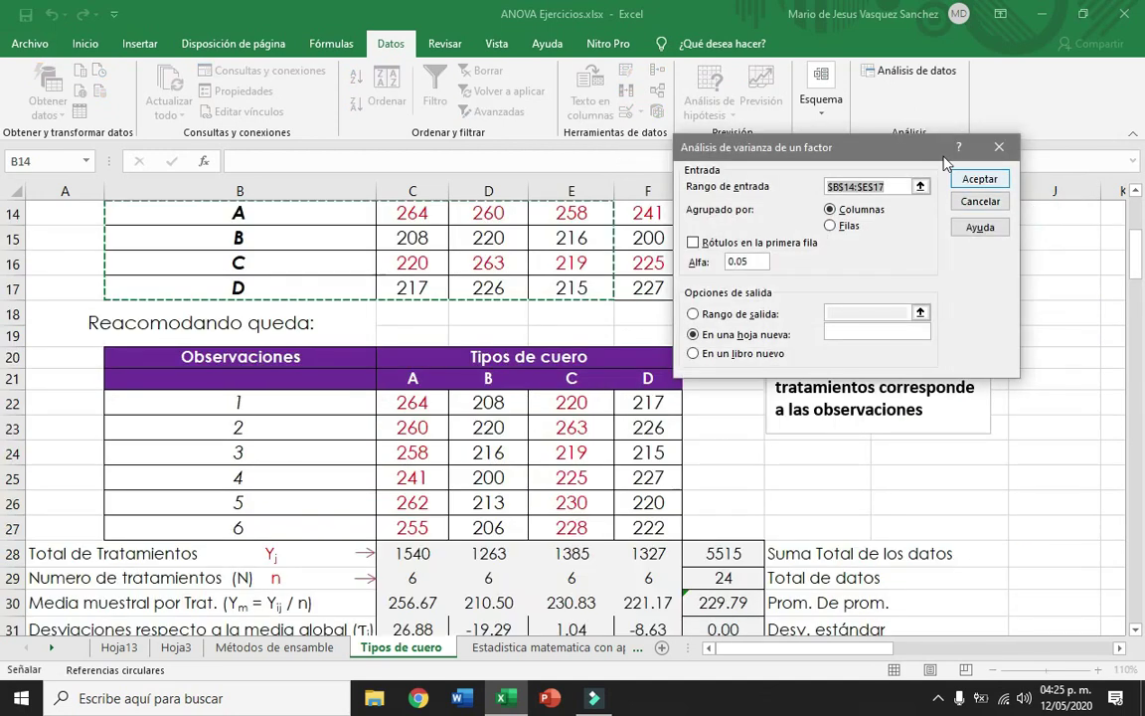
drag(920, 146, 1038, 167)
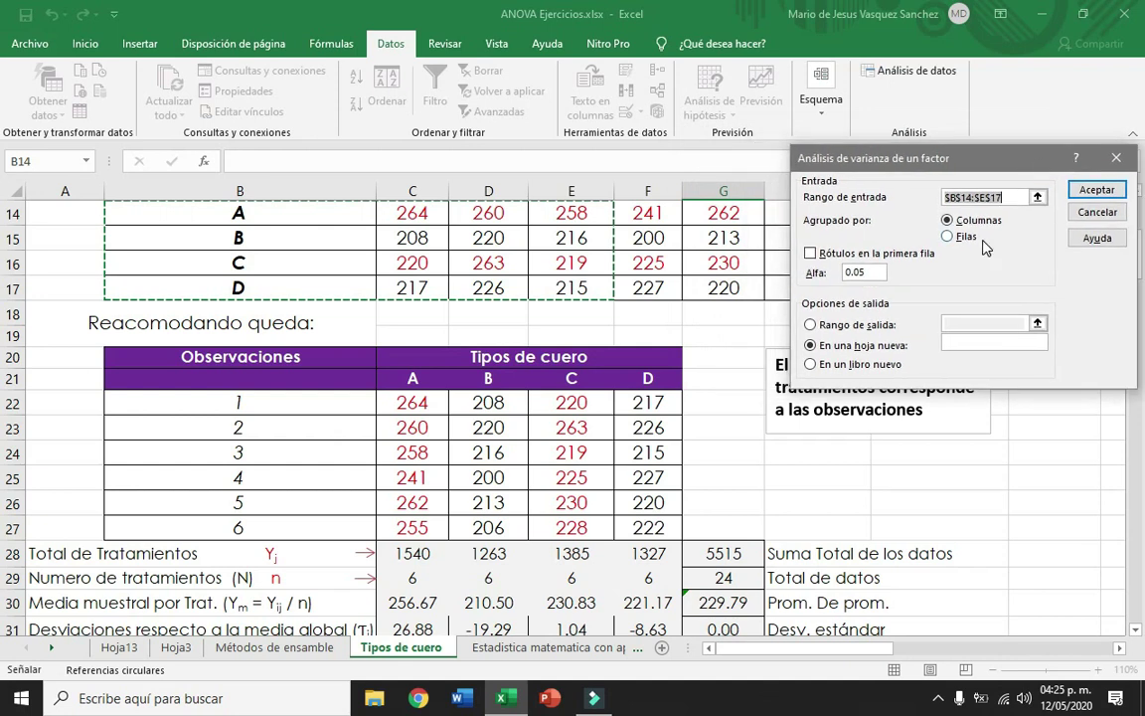
click(1037, 196)
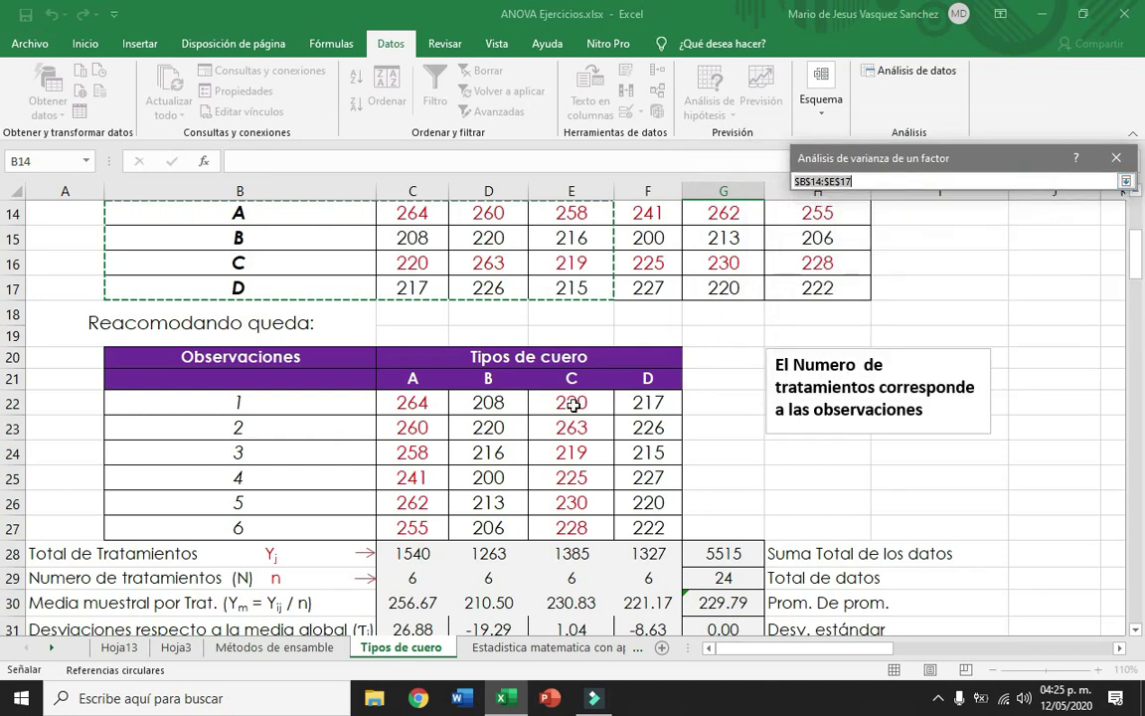
drag(411, 401, 626, 519)
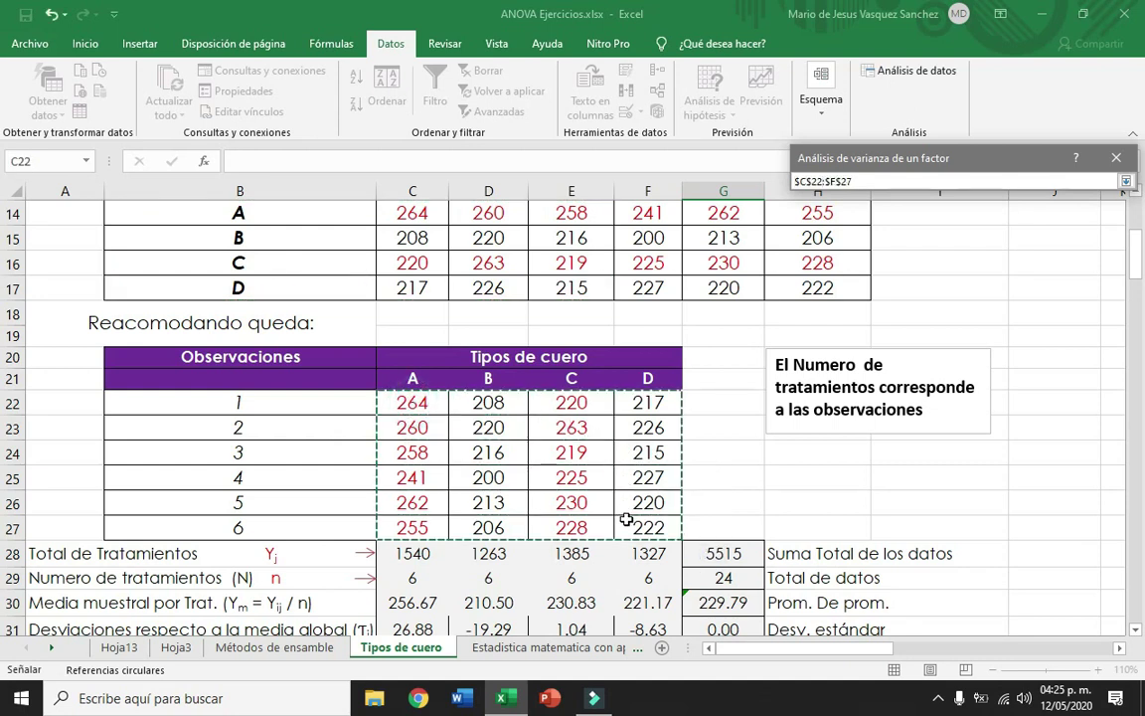
click(1128, 183)
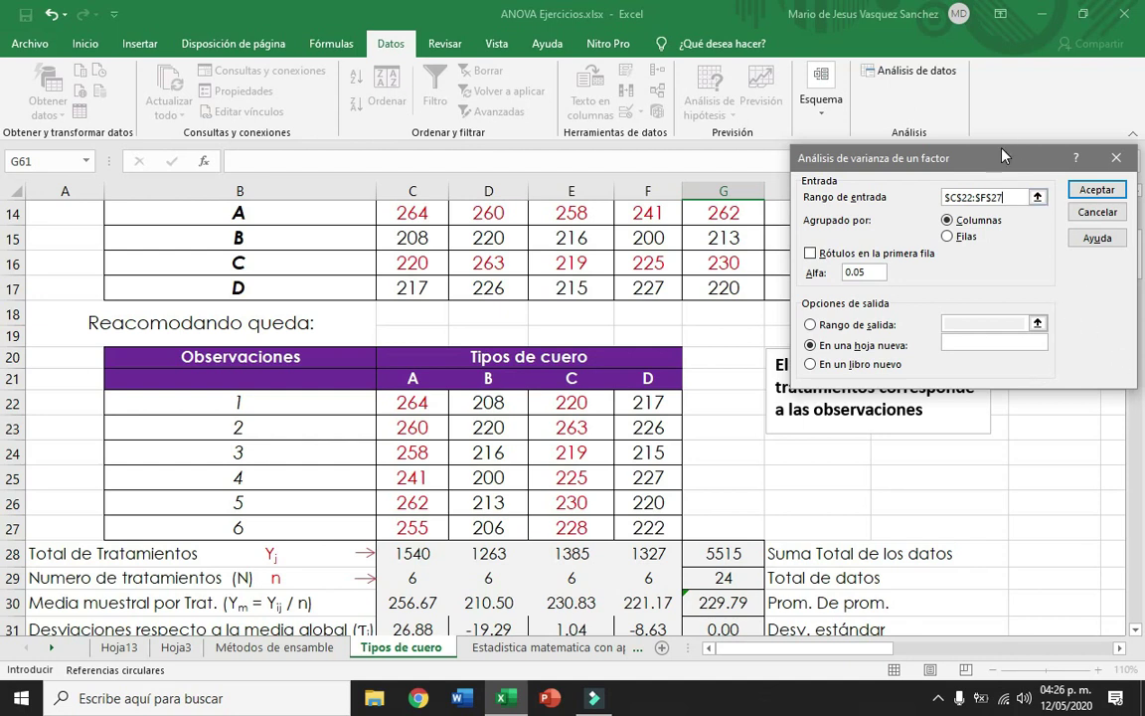
Step: Run the analysis grouped by columns with alpha 0.05, output to a new sheet, and inspect the F value in E13
drag(1003, 157, 916, 159)
drag(1136, 256, 1140, 333)
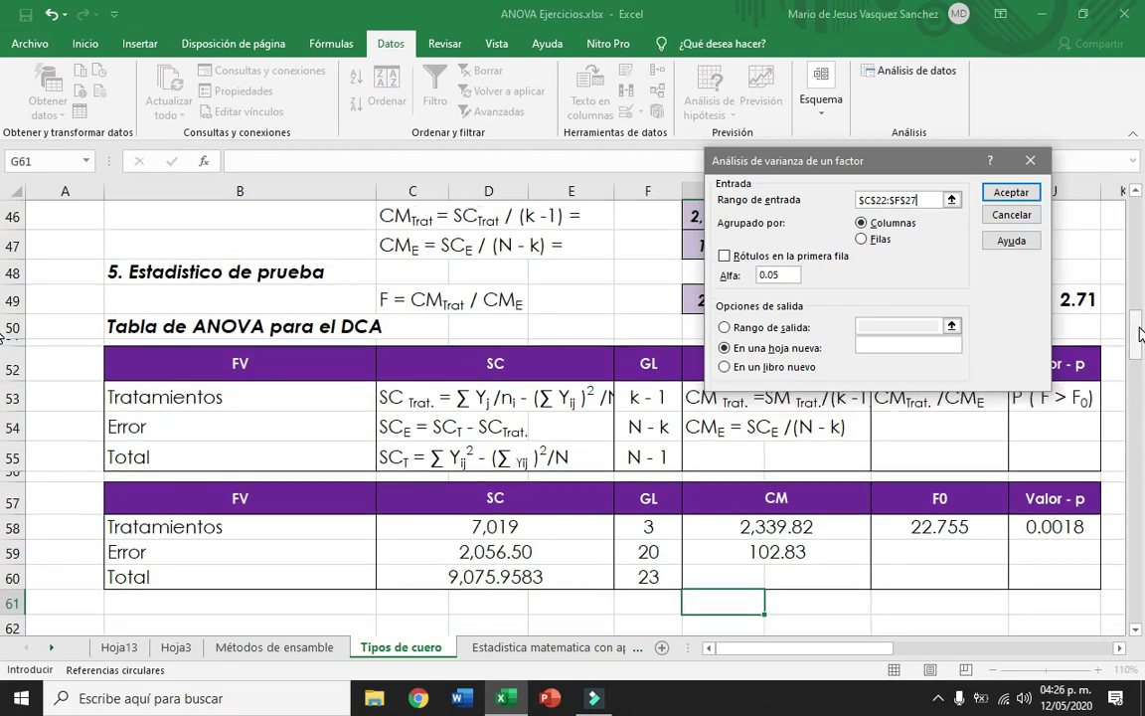
click(1011, 194)
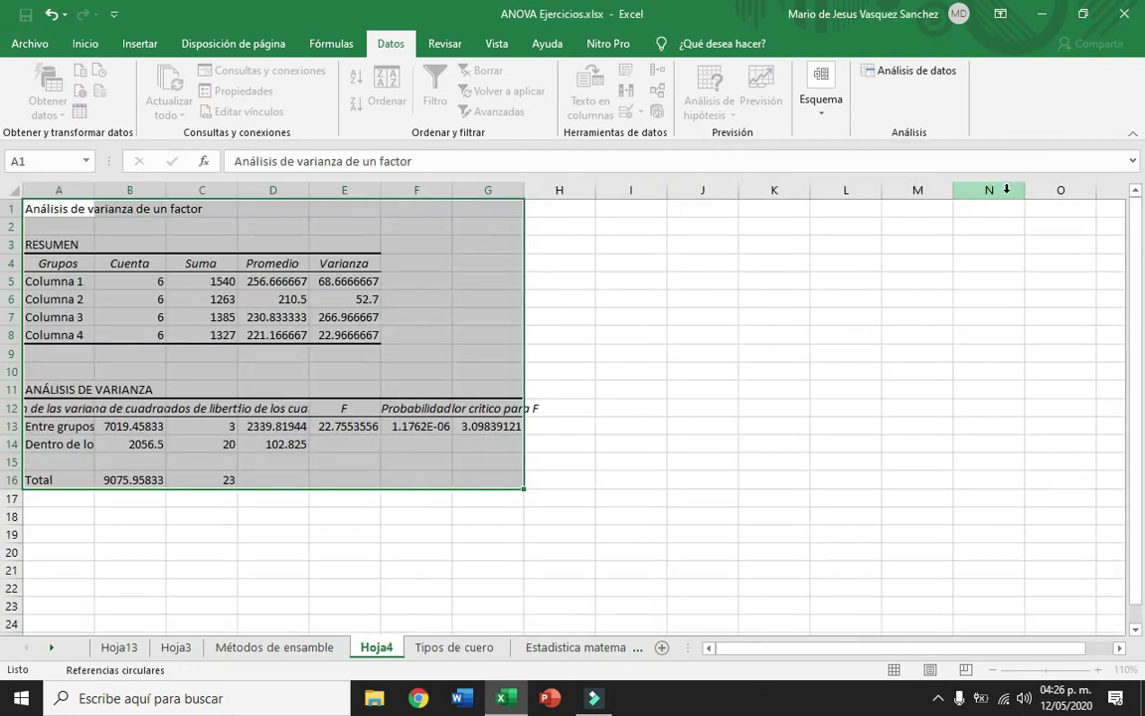
click(344, 426)
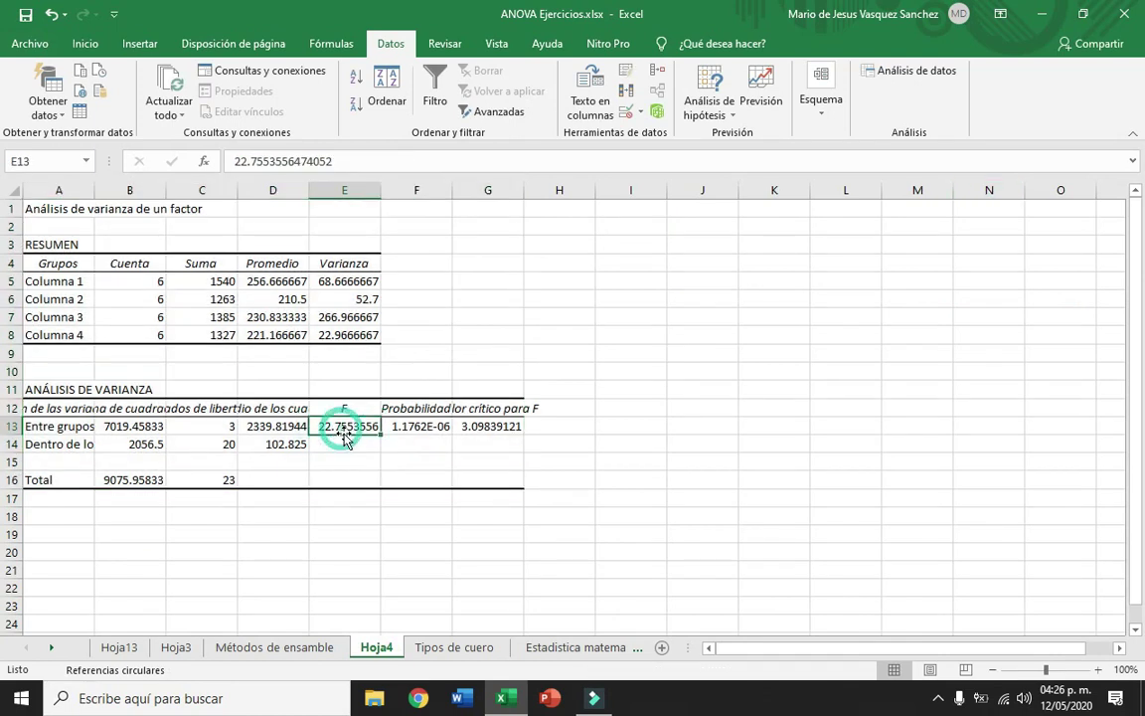
Step: Widen column G of the ANOVA results on Hoja4 so the heading "Valor crítico para F" fits
click(1100, 672)
click(1099, 672)
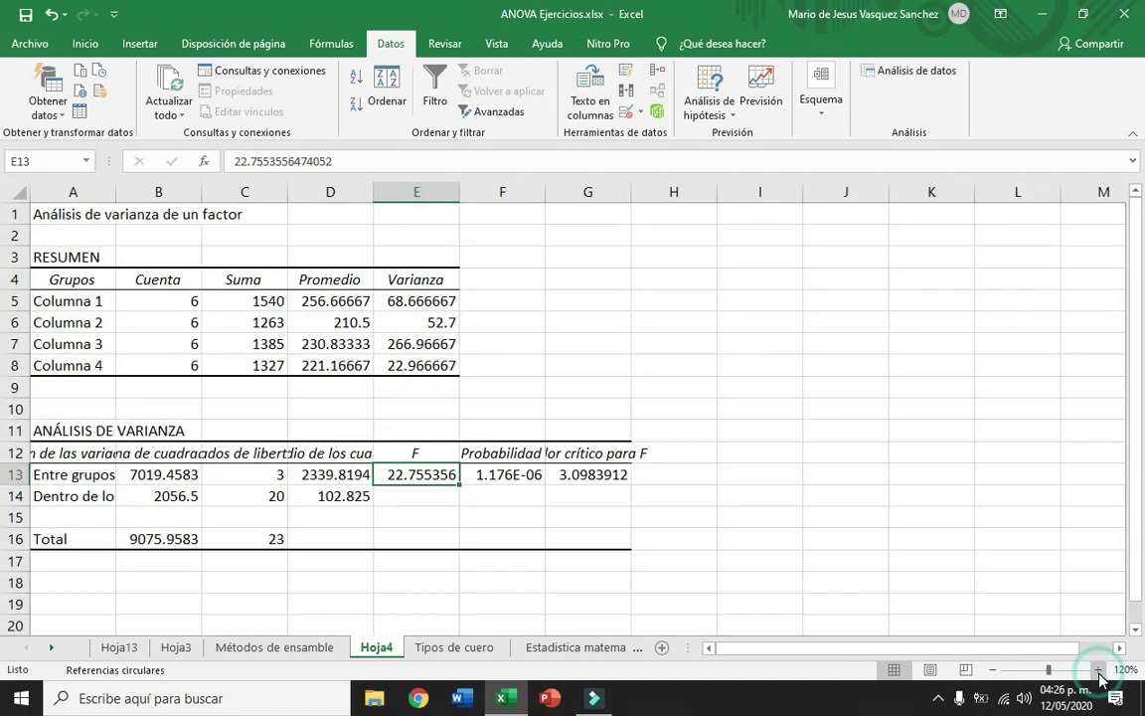
click(1099, 672)
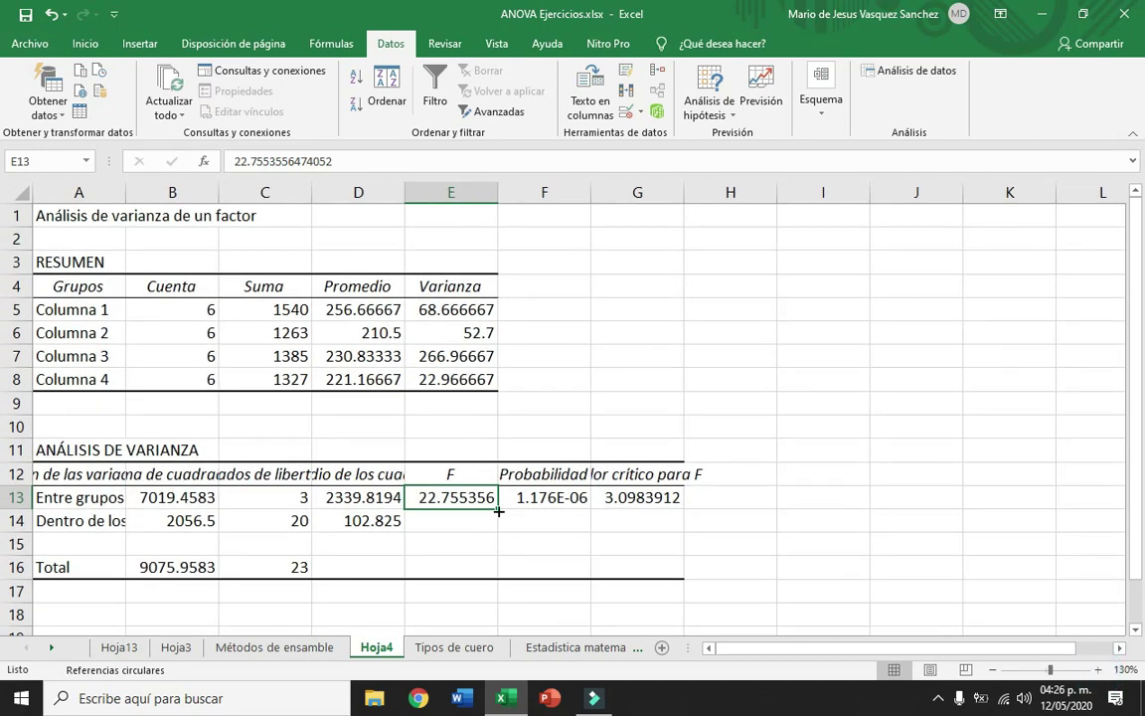
click(457, 423)
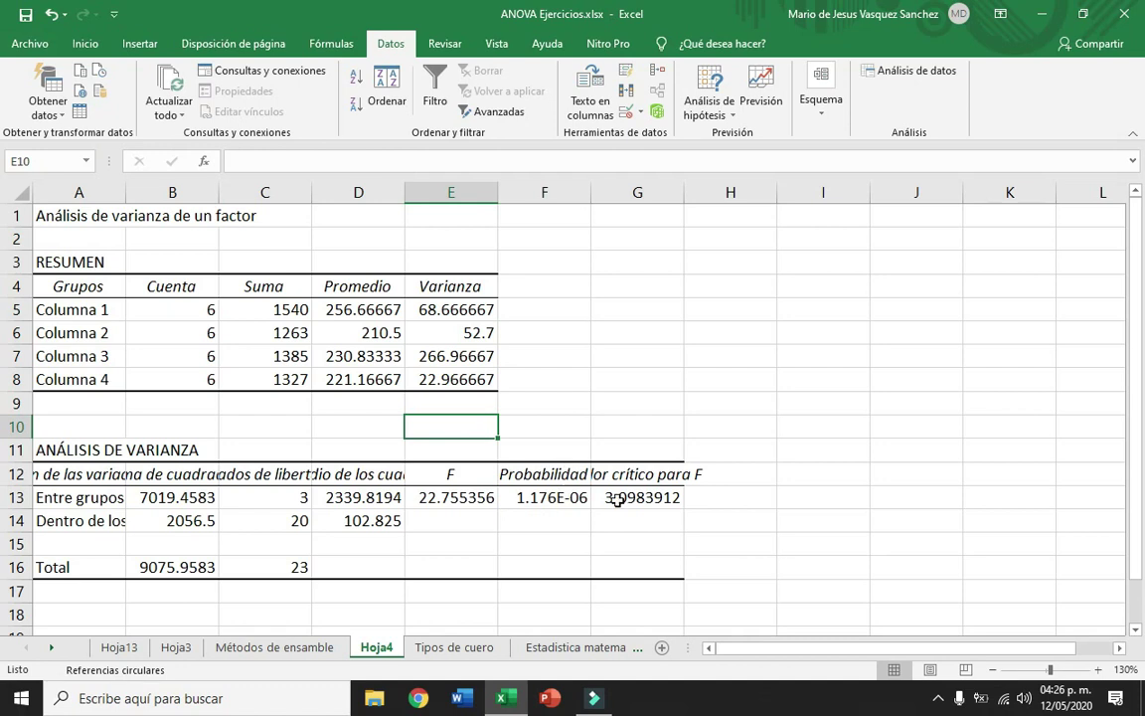
drag(685, 186, 733, 200)
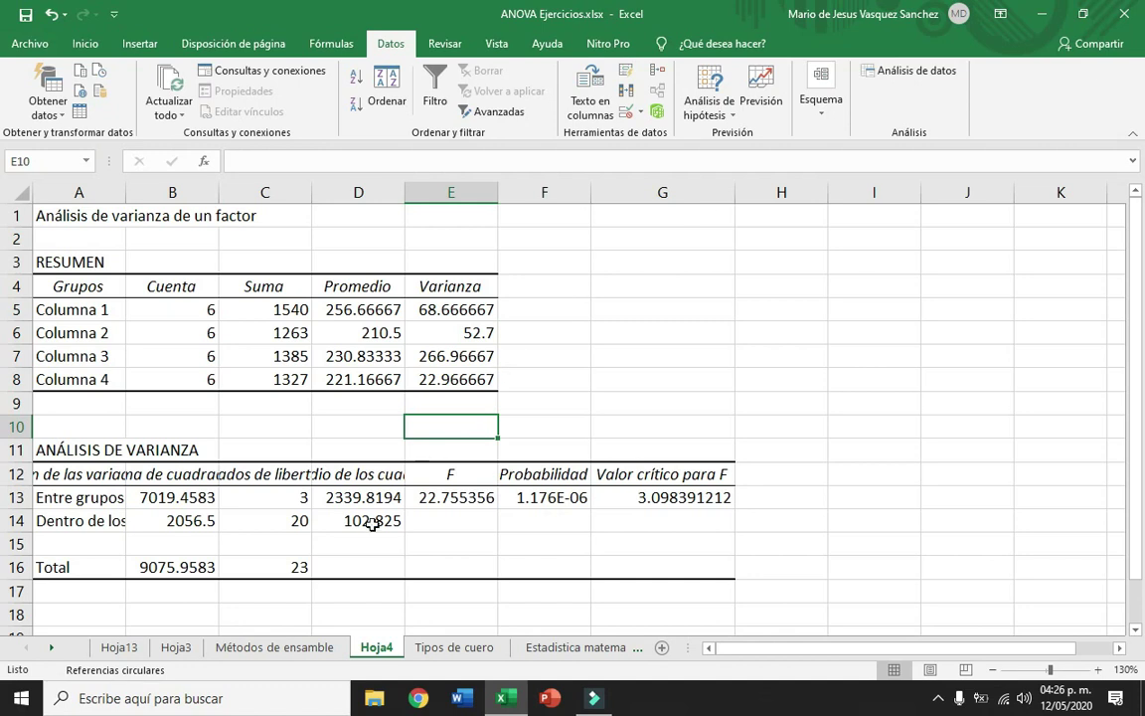
Step: Review the data layout on the Métodos de ensamble sheet and compare it with the leather wear tables on Tipos de cuero
click(288, 648)
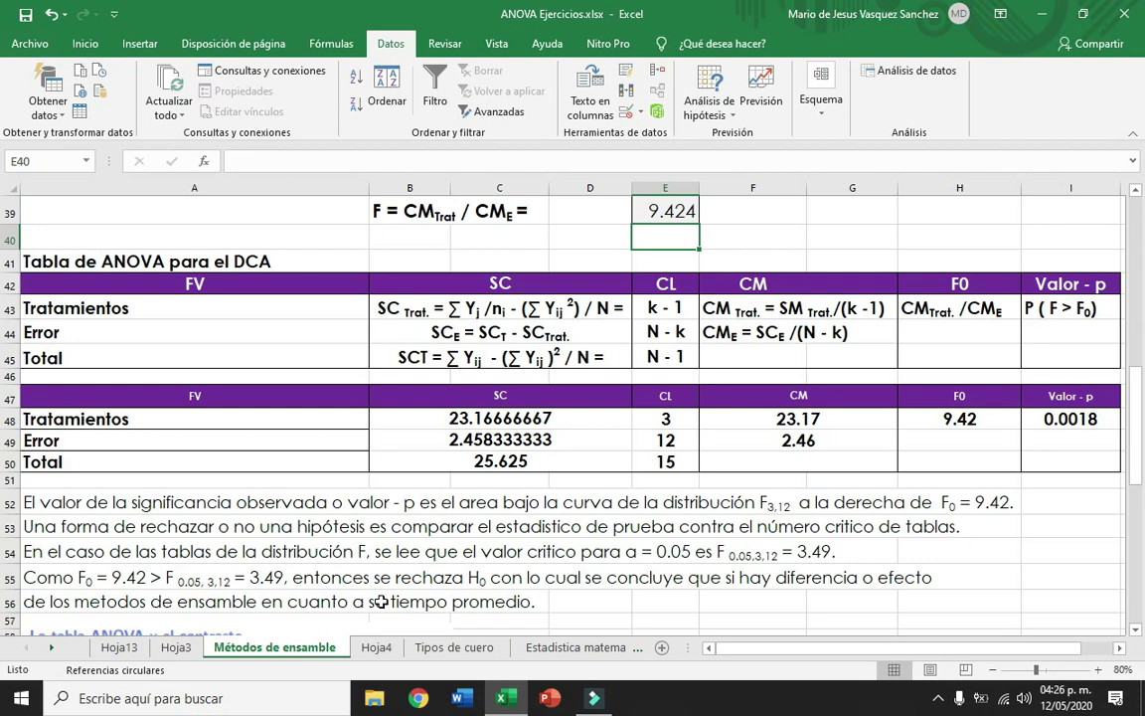
drag(1136, 390, 1115, 267)
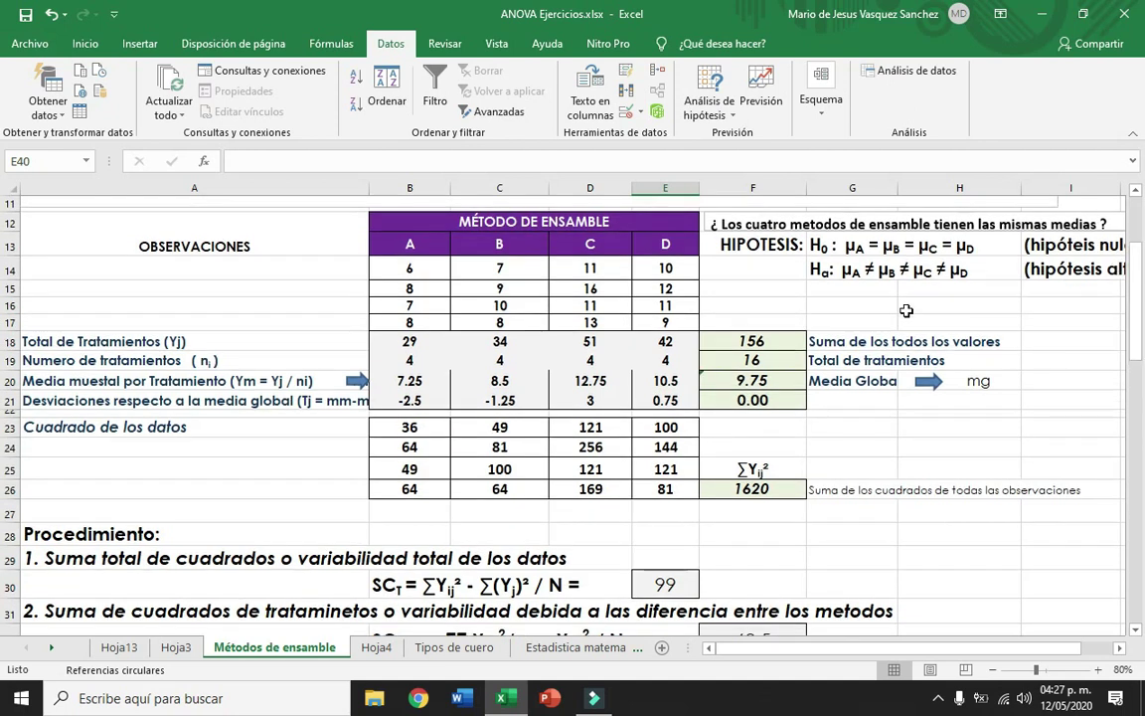
click(454, 647)
drag(1136, 350, 1135, 258)
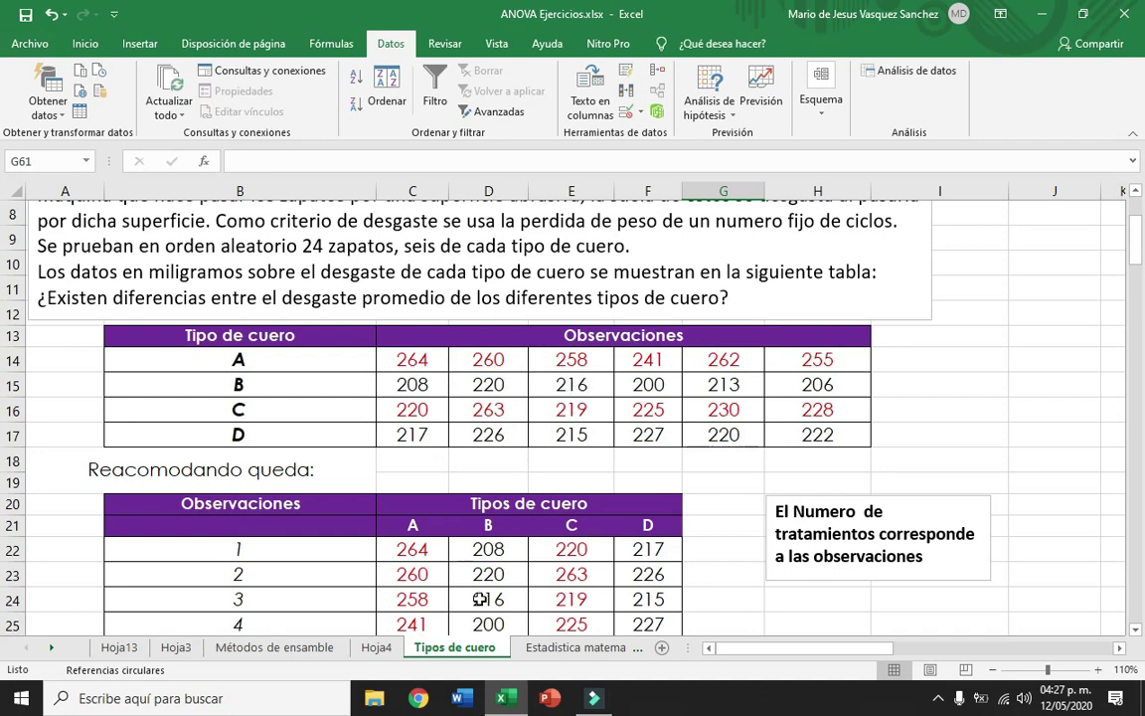
click(585, 470)
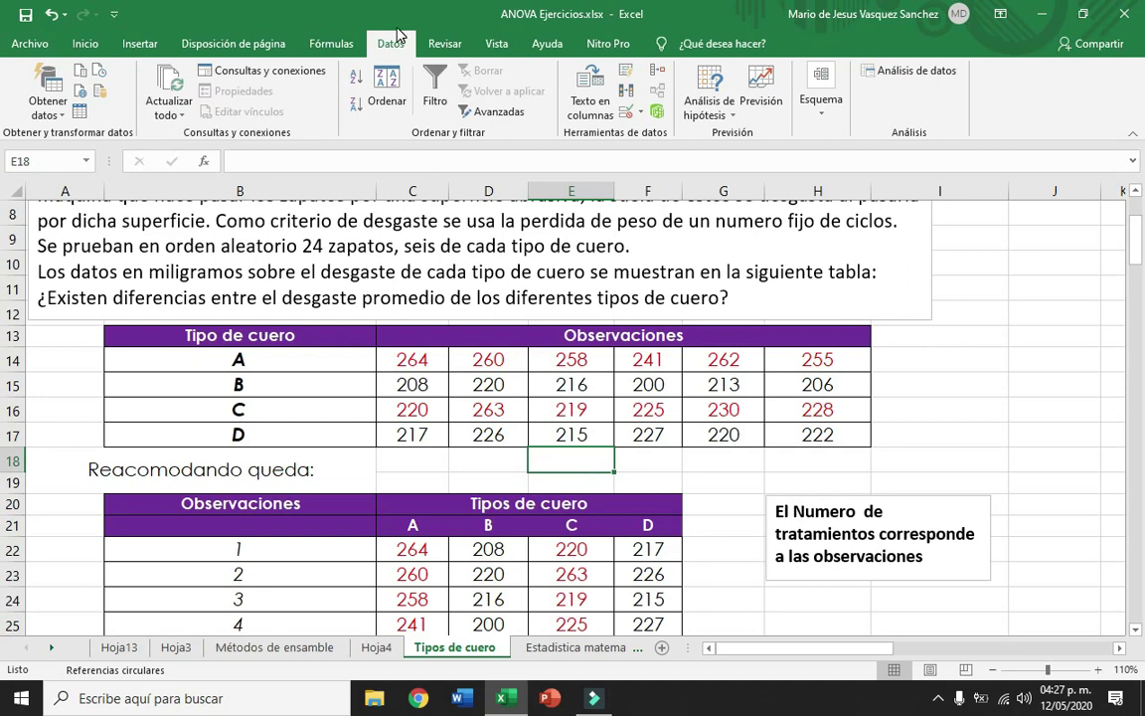
Step: Run a one-factor analysis of variance on $C$14:$H$17 grouped by rows, with alpha 0.05 and output to a new sheet
click(907, 76)
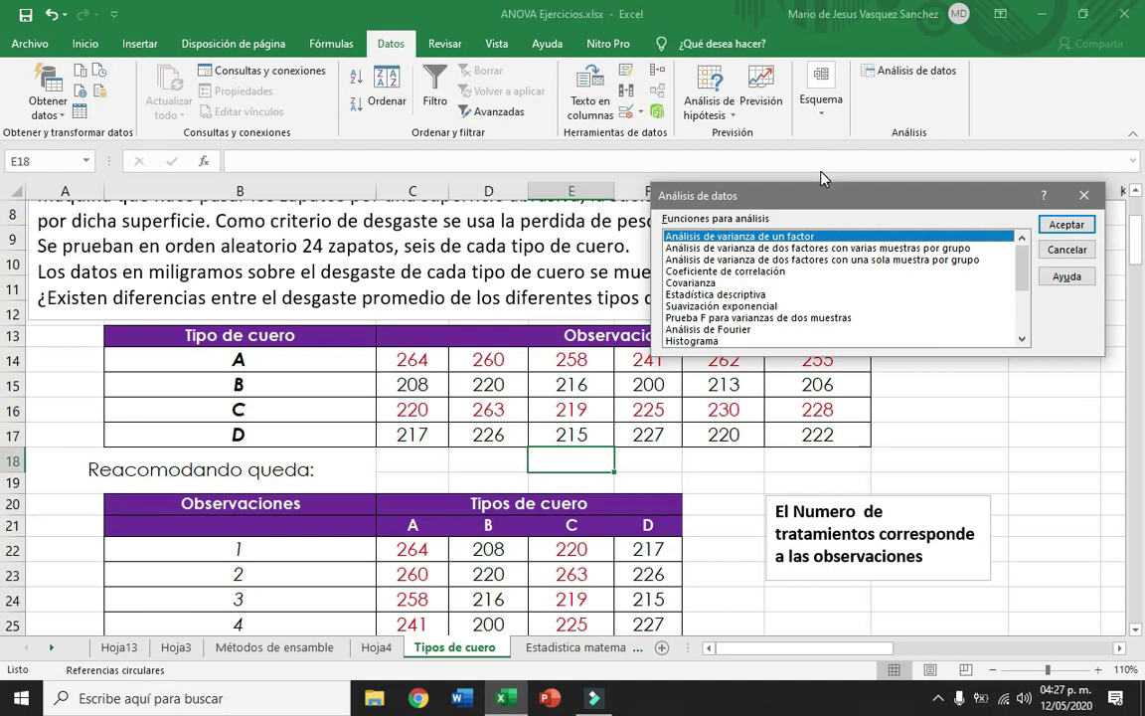
click(1051, 223)
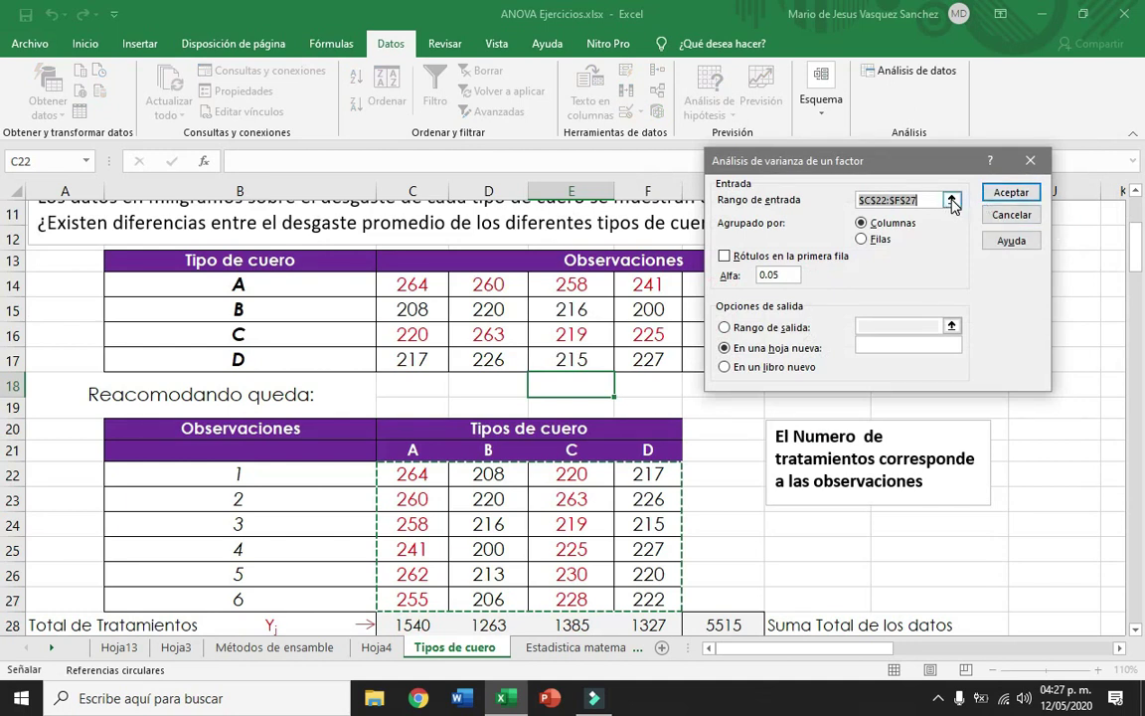
click(952, 201)
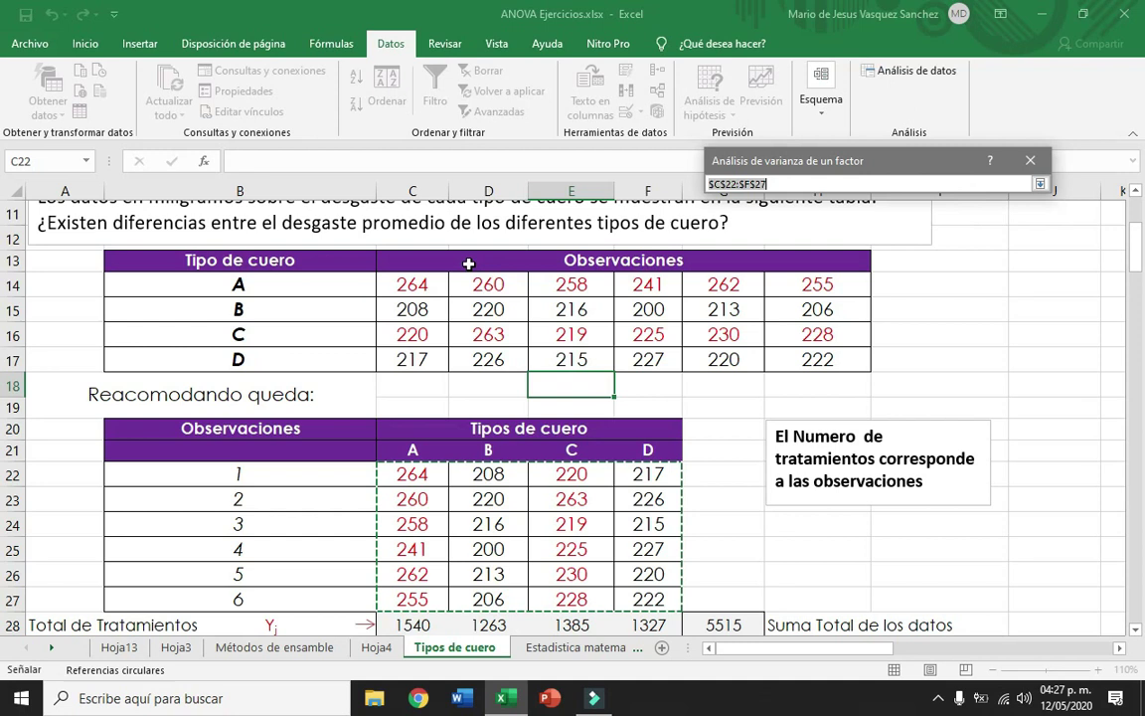
drag(396, 285, 782, 354)
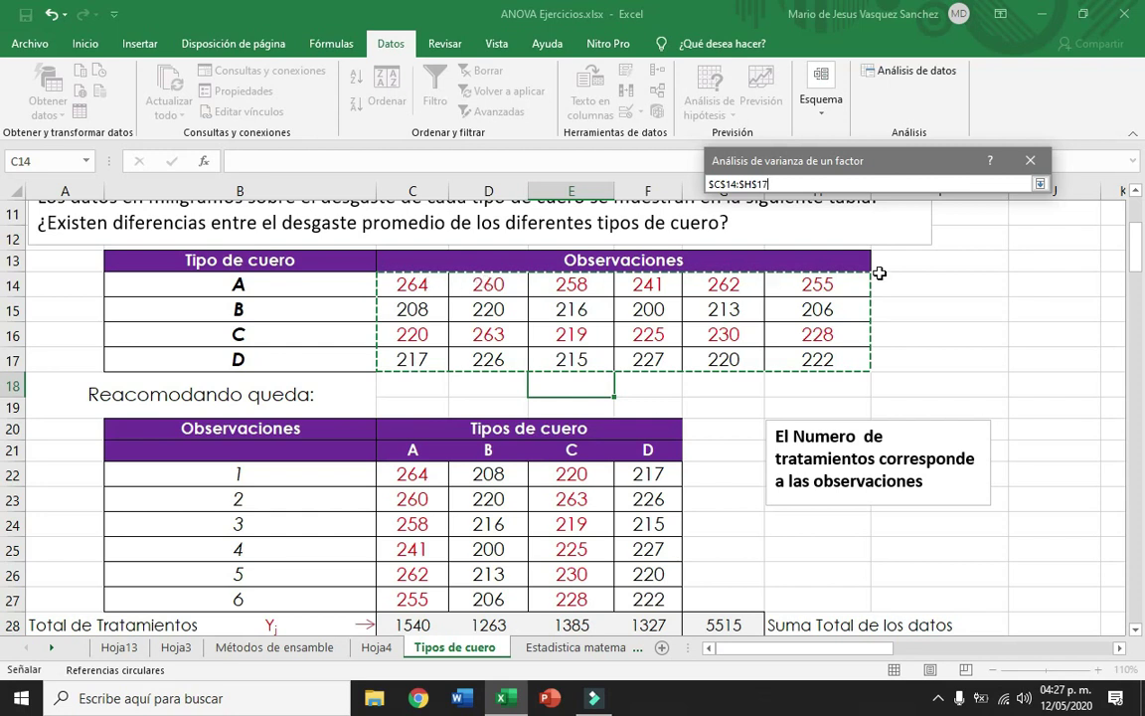
click(1038, 184)
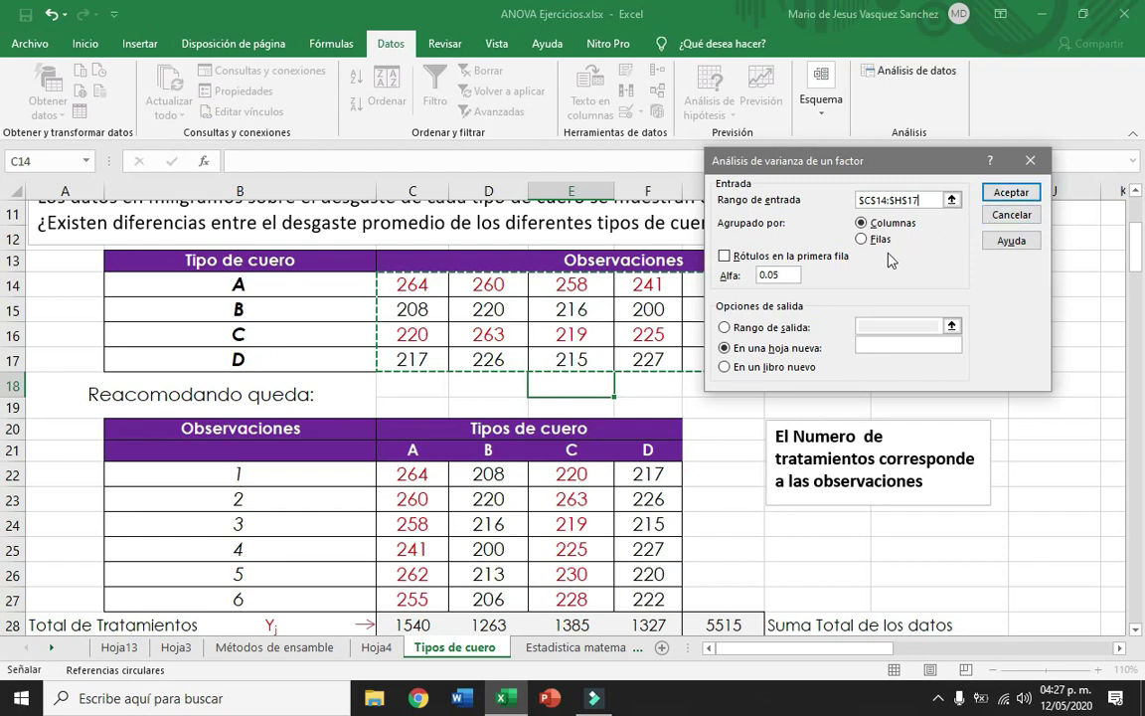
click(861, 240)
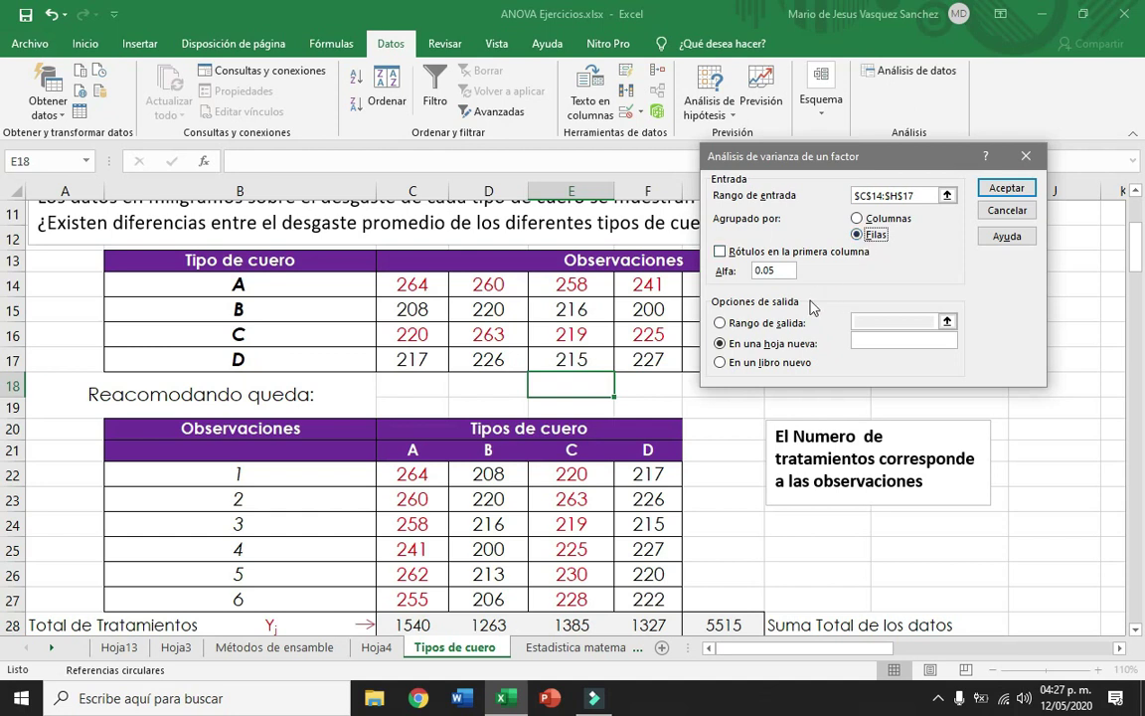
click(1007, 189)
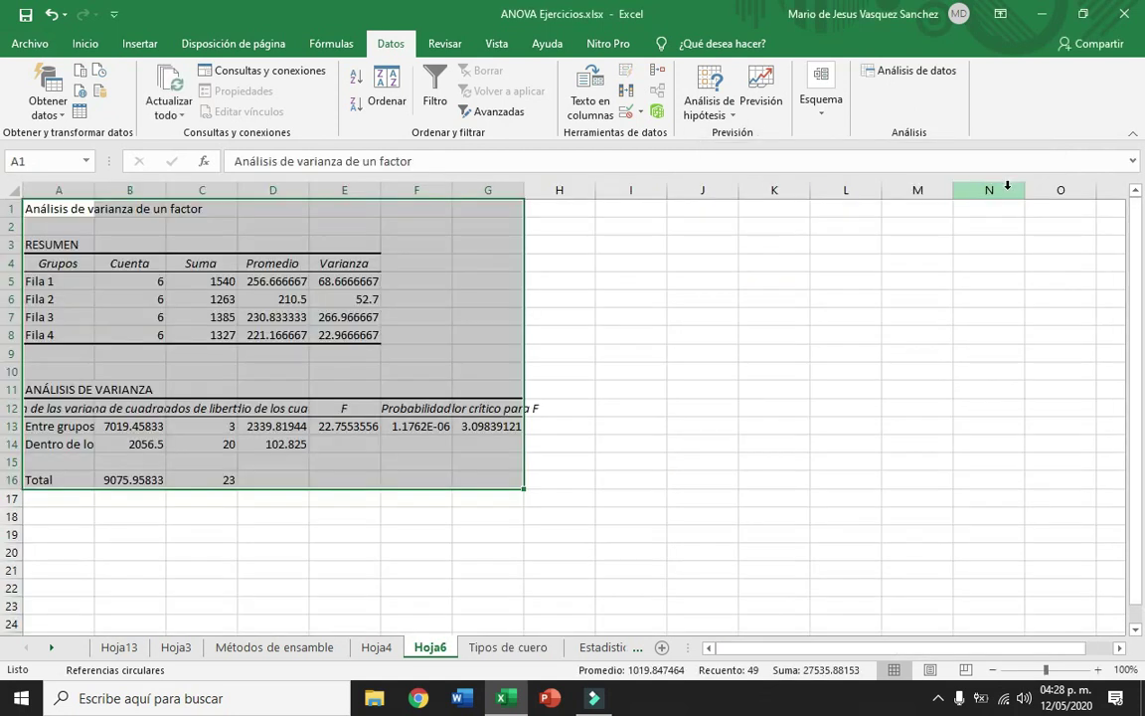
Step: Inspect the F value in E13 of the row-grouped ANOVA results on Hoja6
click(1099, 671)
click(1101, 675)
click(1100, 675)
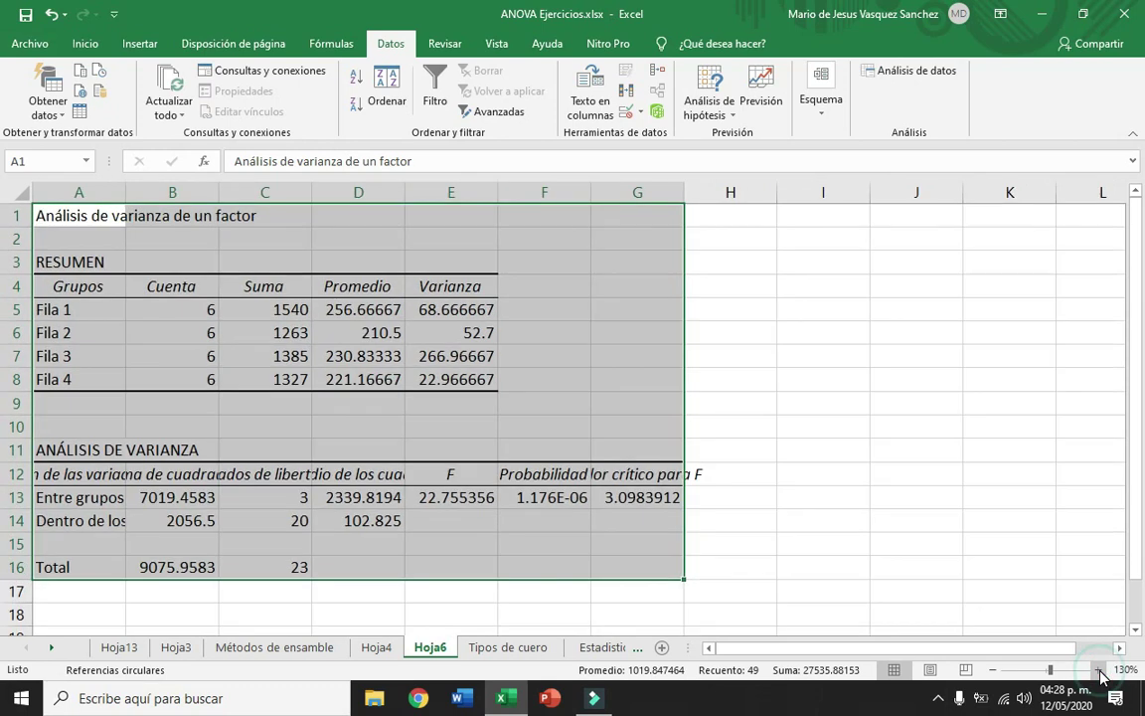
click(1101, 675)
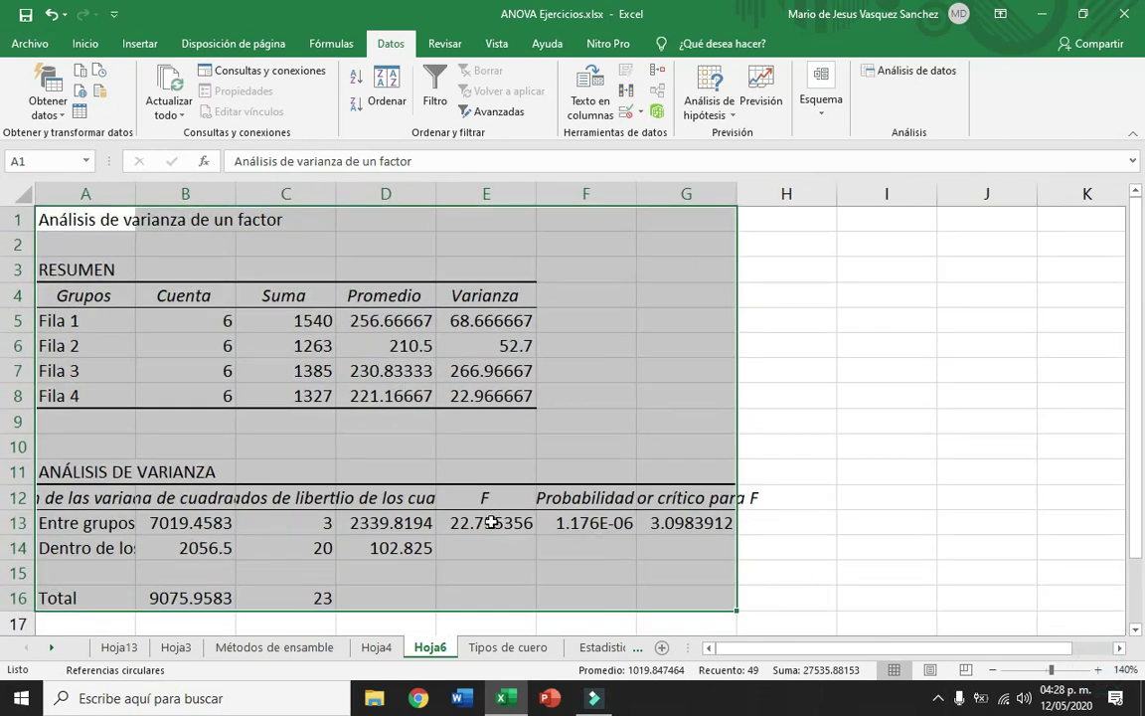
click(477, 519)
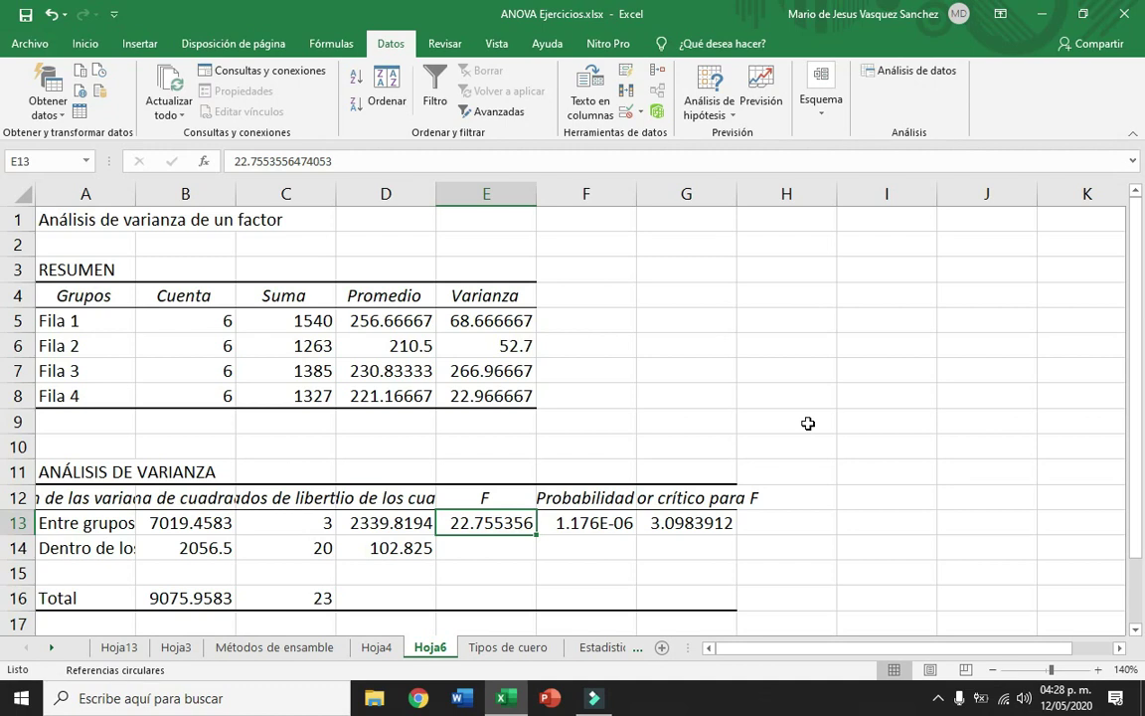
Step: Compare the original leather observations in rows 14 to 17 with the rearranged table below on the Tipos de cuero sheet
click(494, 647)
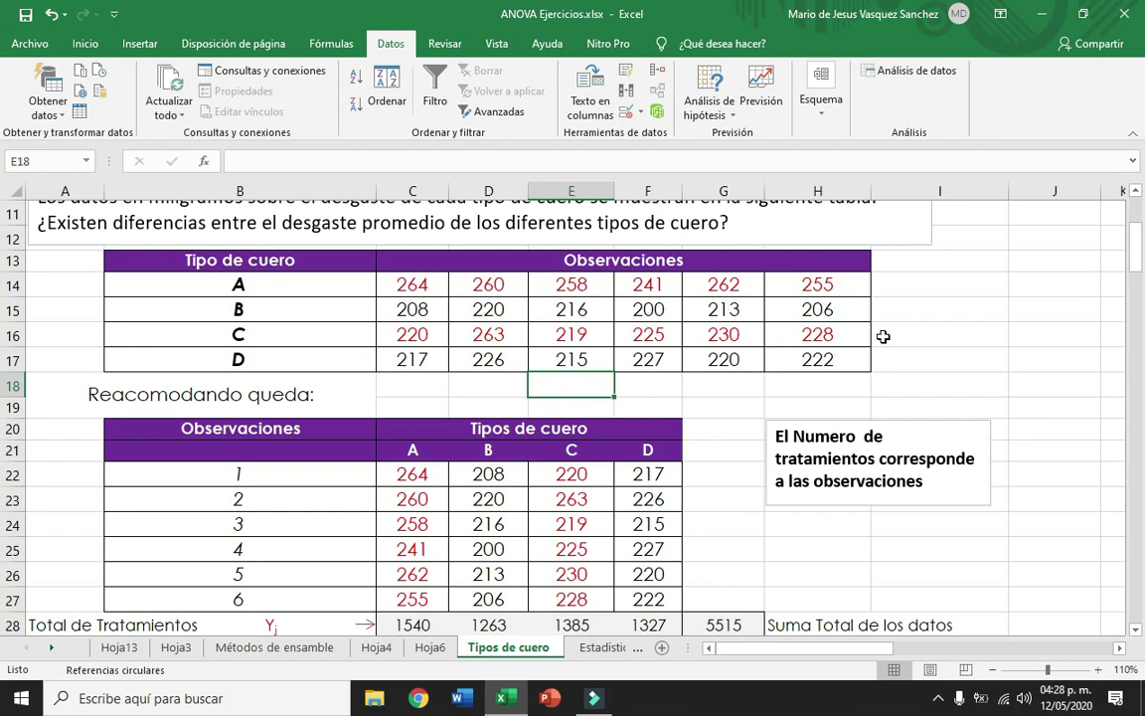
drag(1136, 259, 1138, 268)
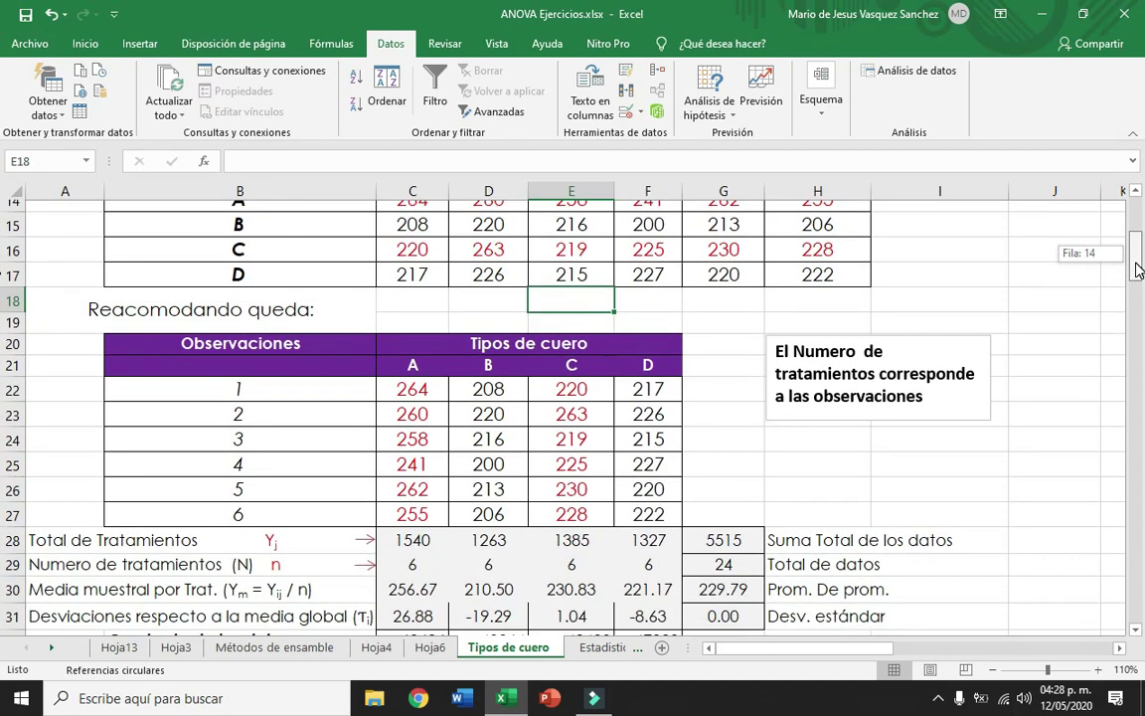
drag(1139, 269, 1137, 251)
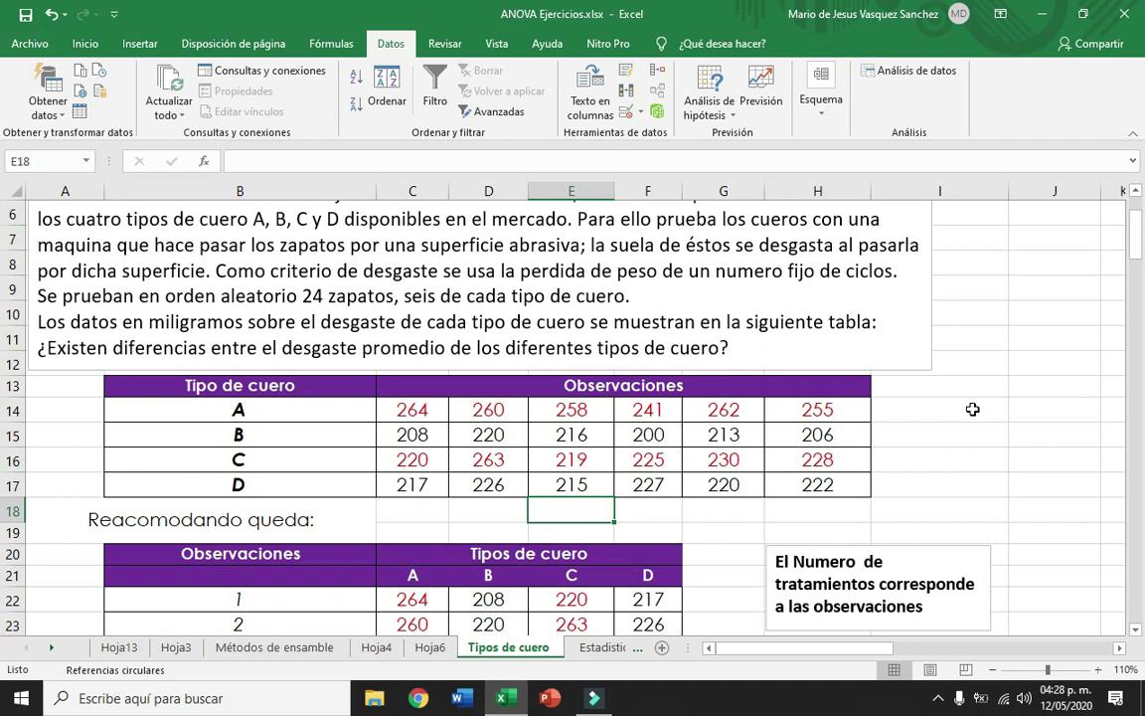
drag(1138, 247, 1140, 255)
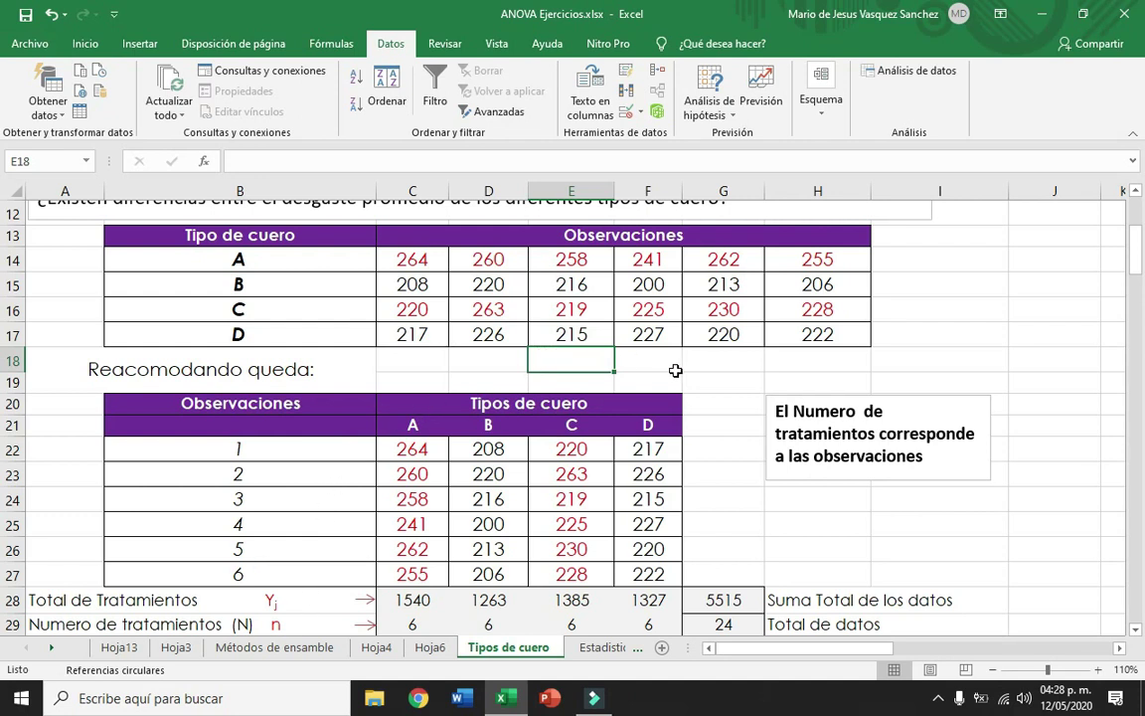
click(710, 379)
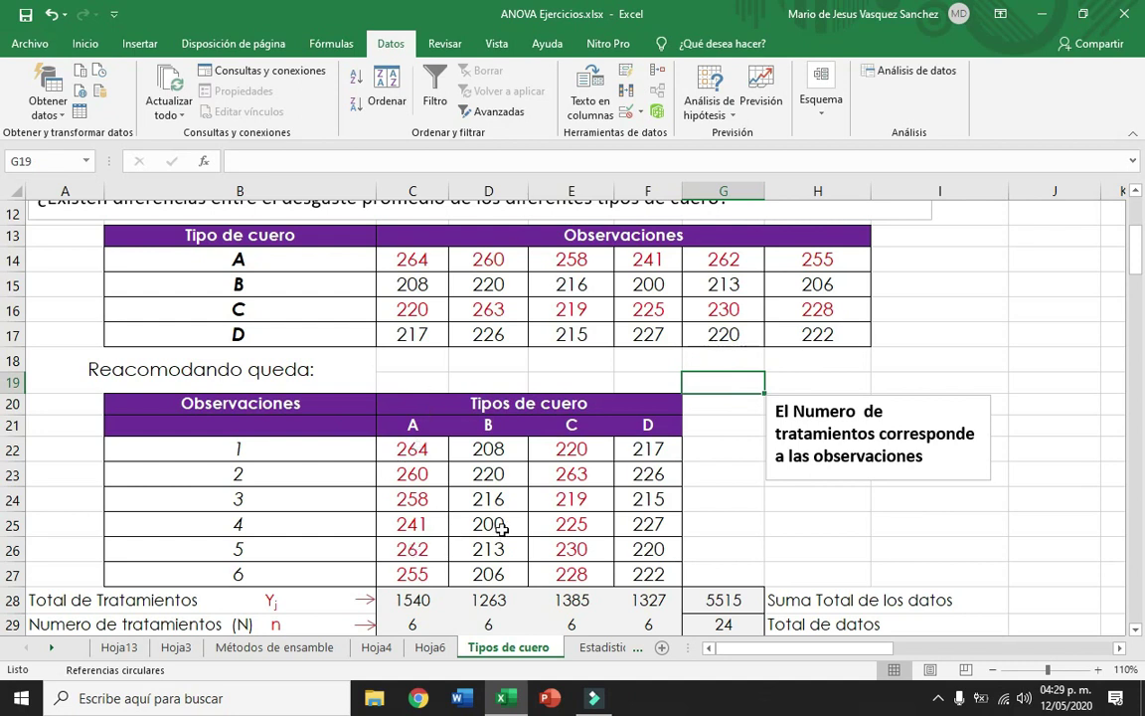
click(430, 262)
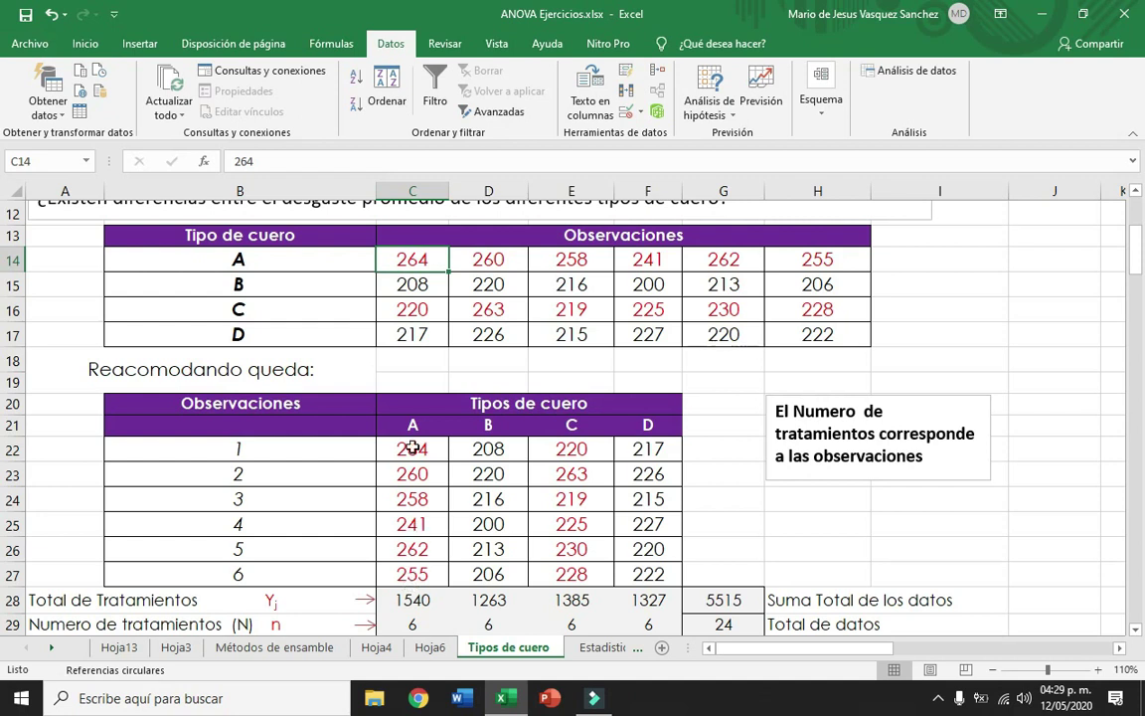
click(418, 310)
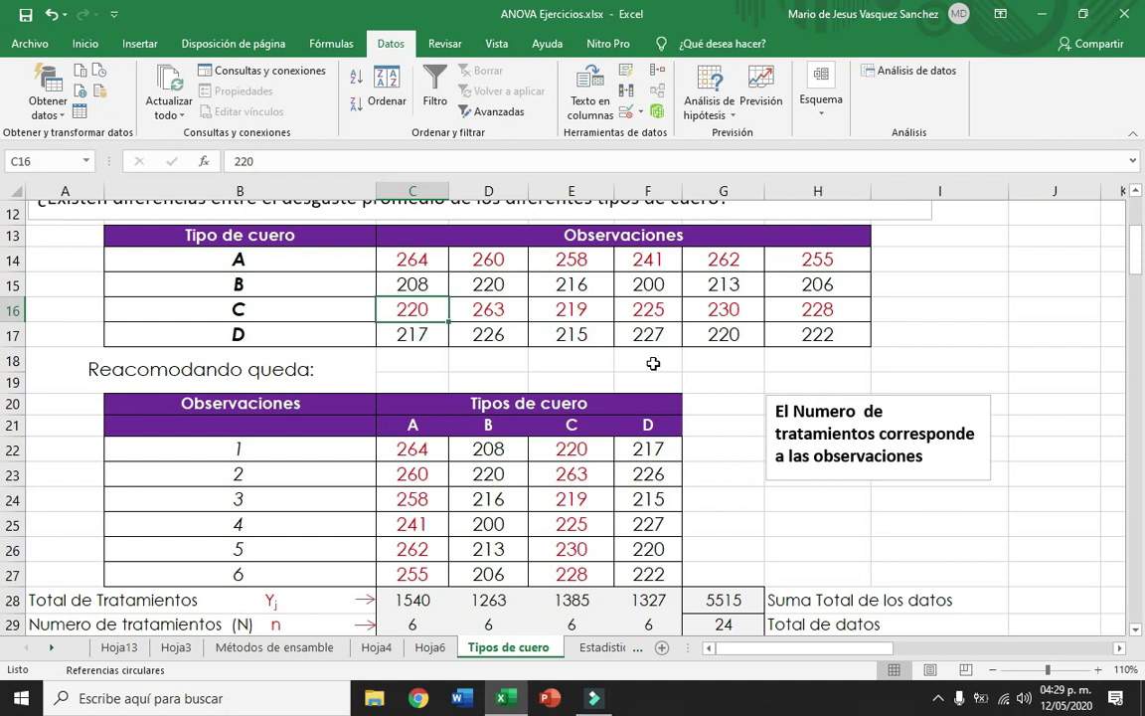
Step: Try to copy the leather observations in C14:H17 and paste them transposed over the same range
drag(418, 260, 807, 335)
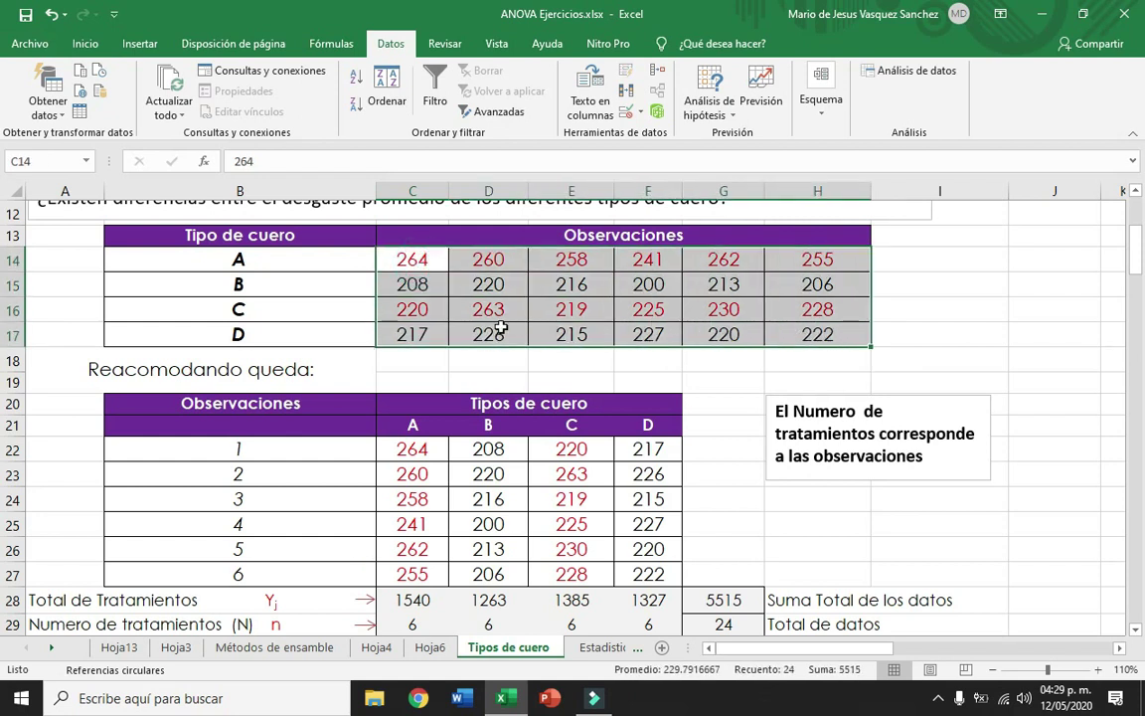
click(87, 46)
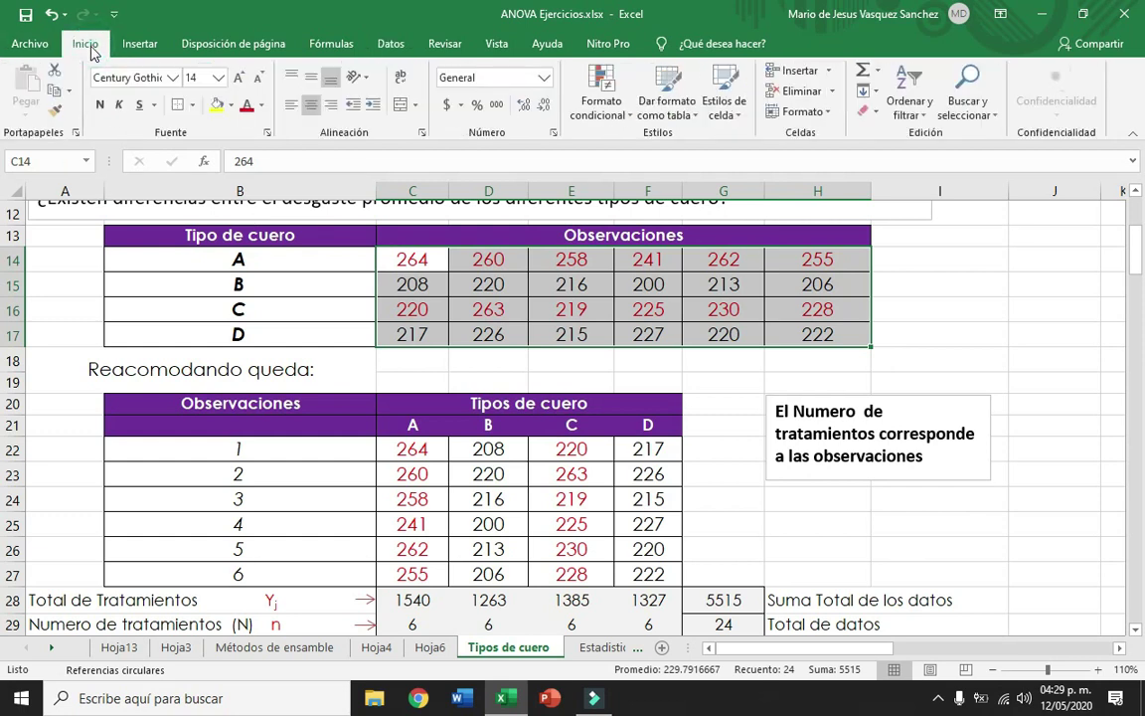
click(54, 90)
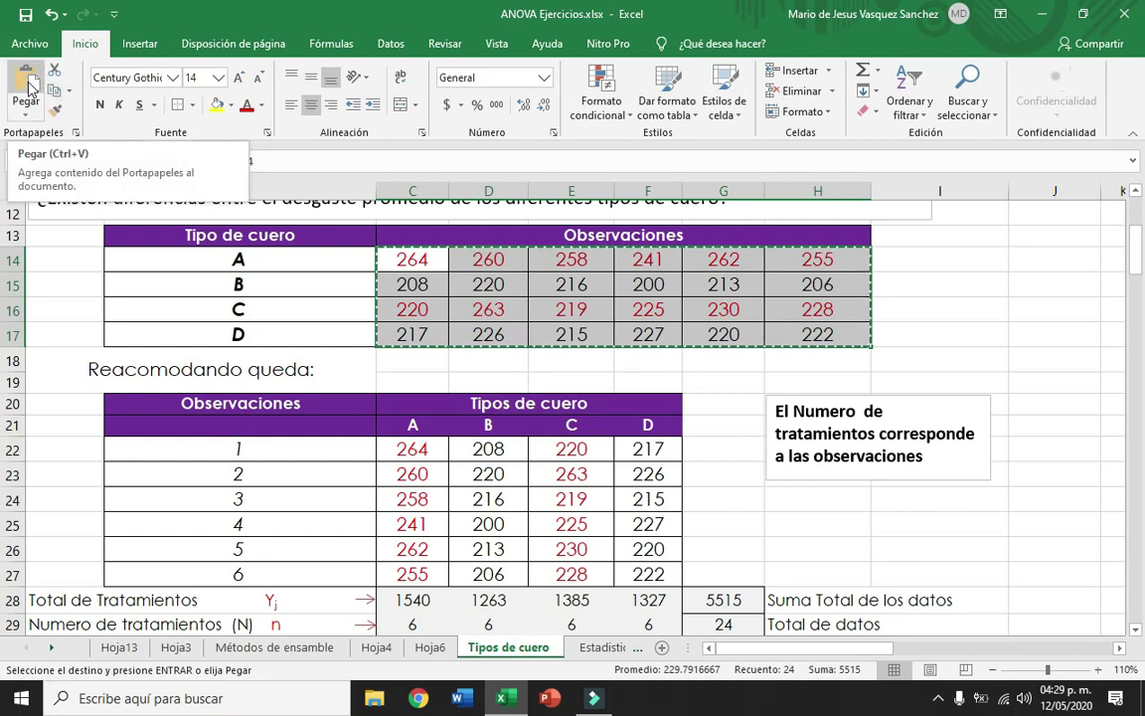
click(26, 79)
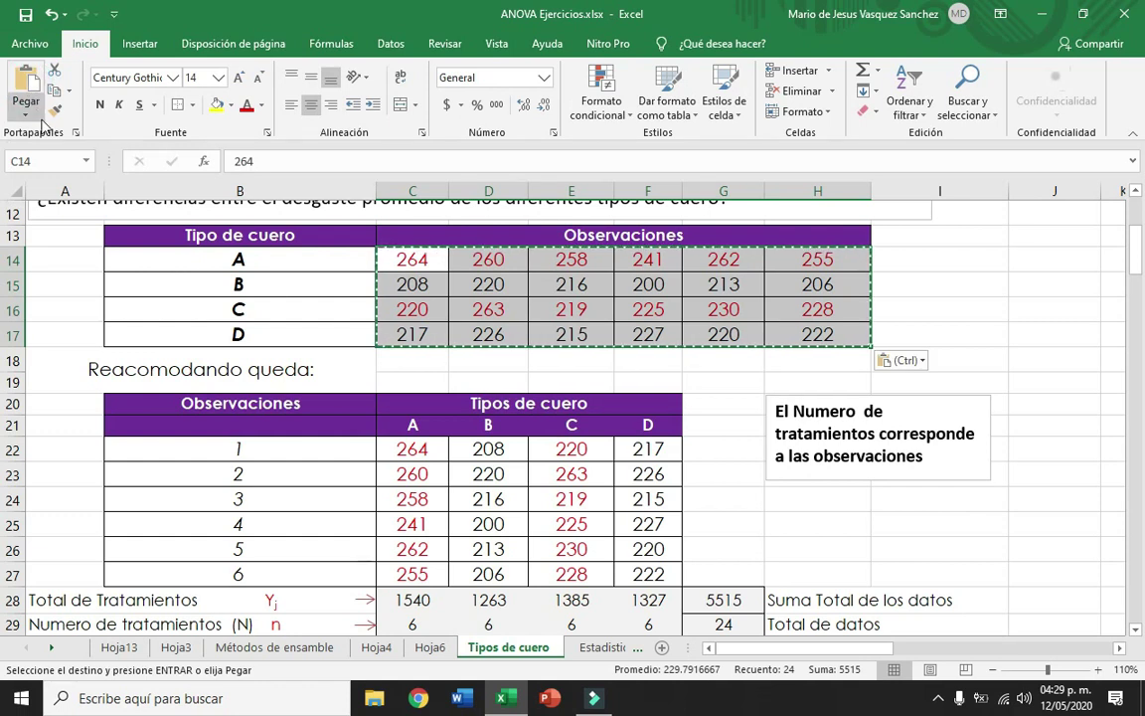
click(27, 117)
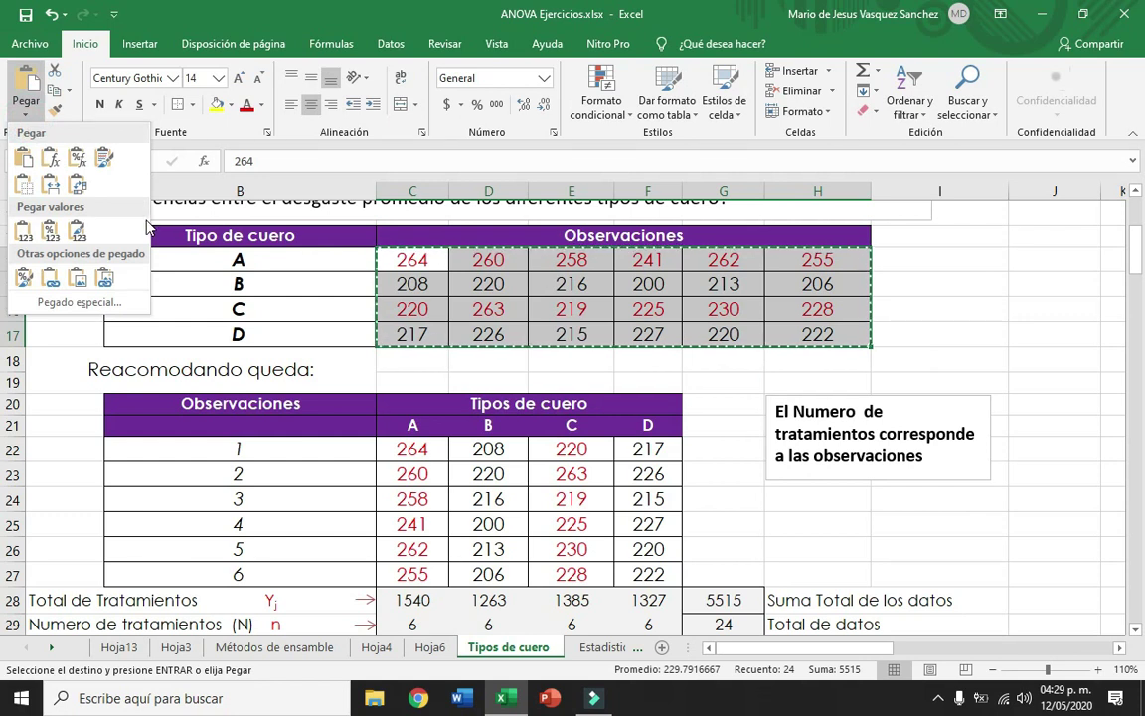
click(80, 189)
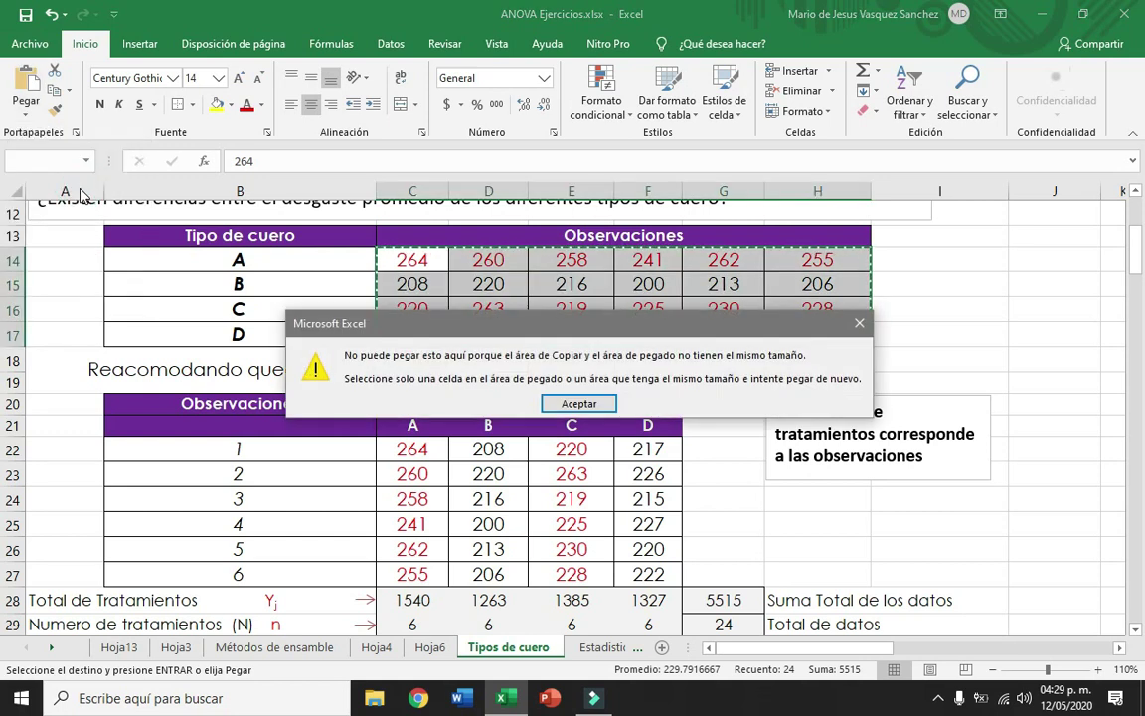
click(579, 403)
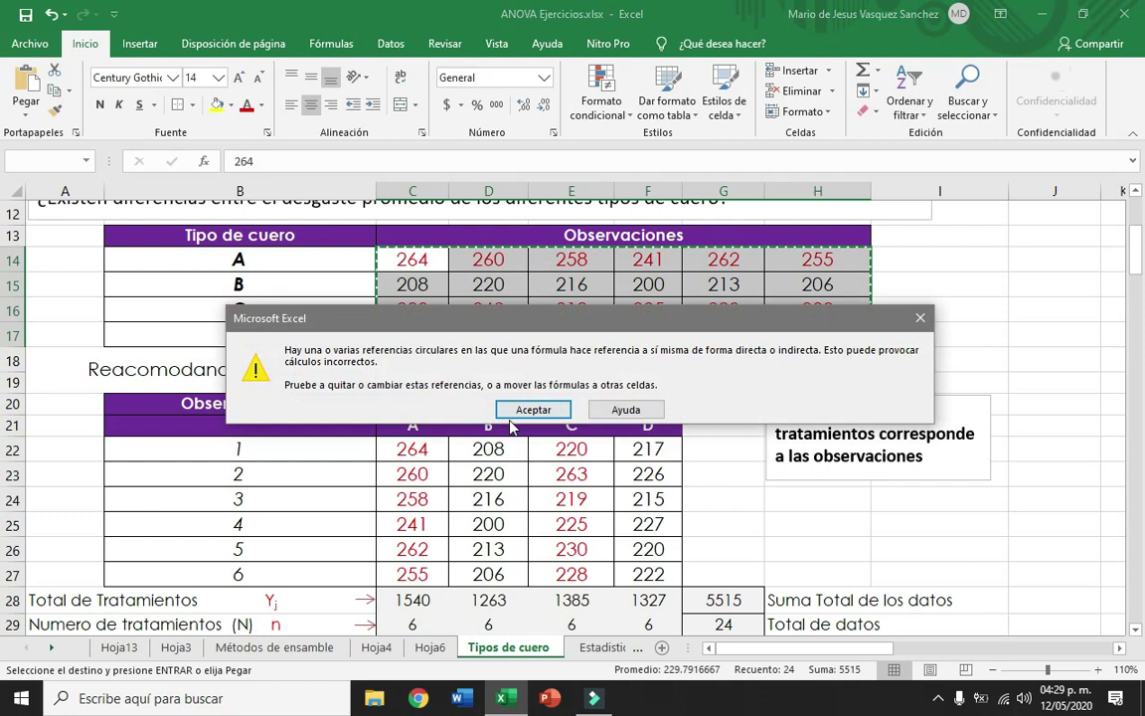
click(919, 318)
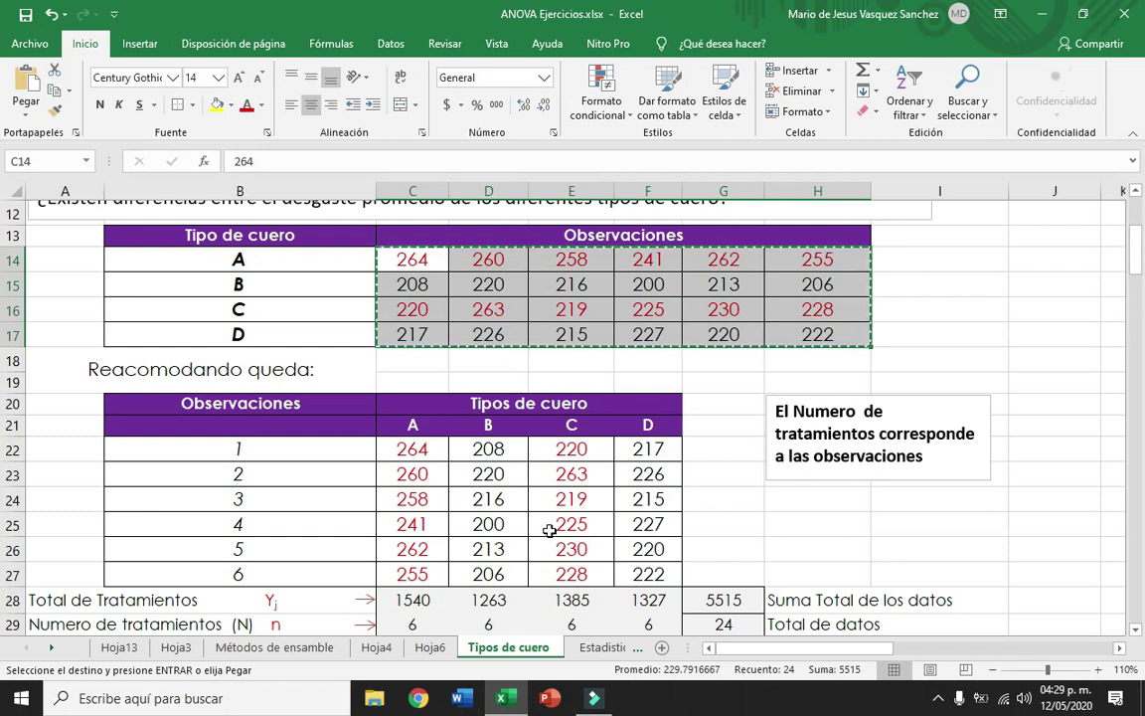
click(721, 385)
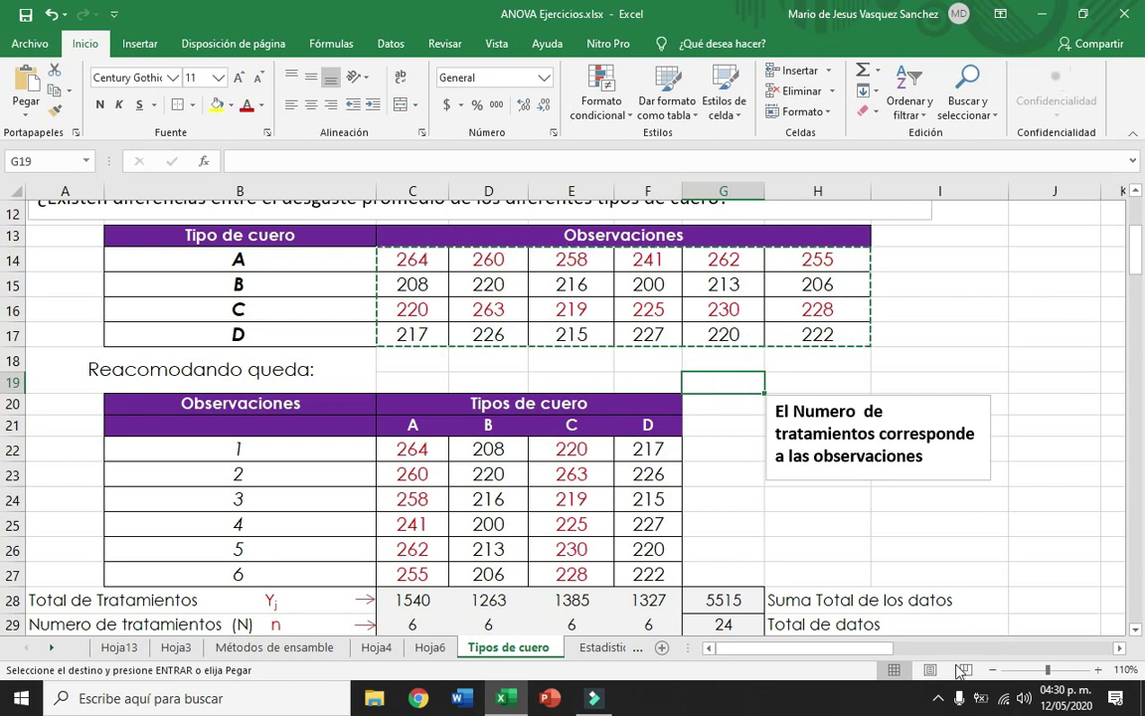
click(937, 698)
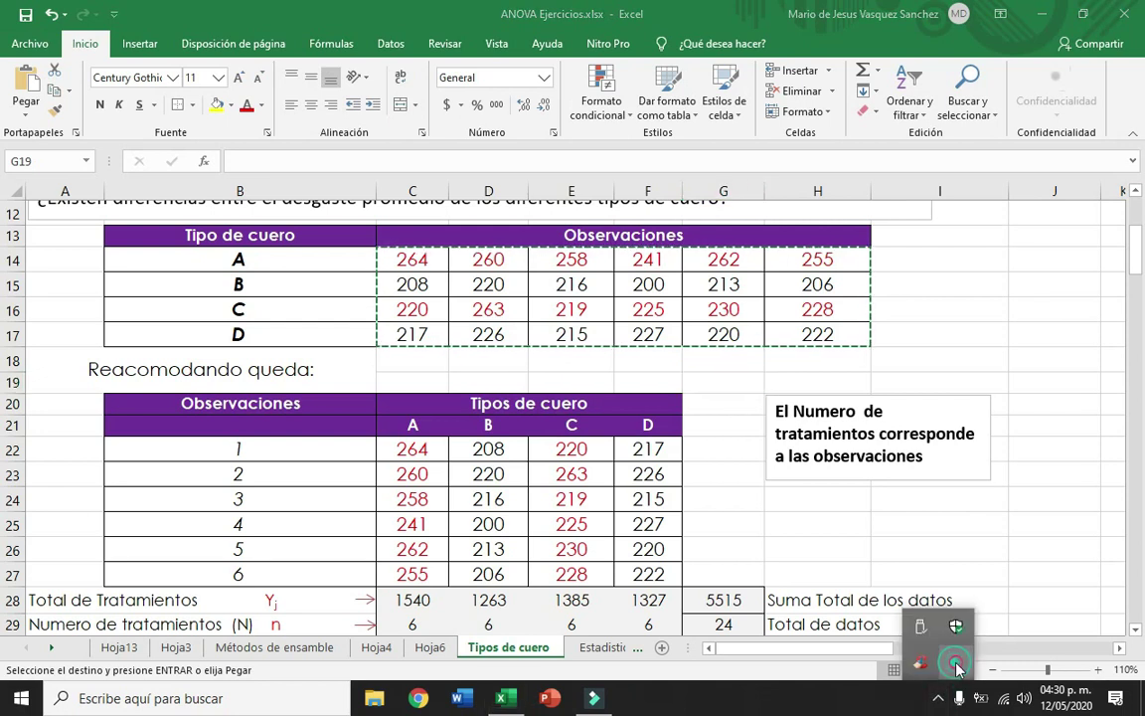
right_click(952, 664)
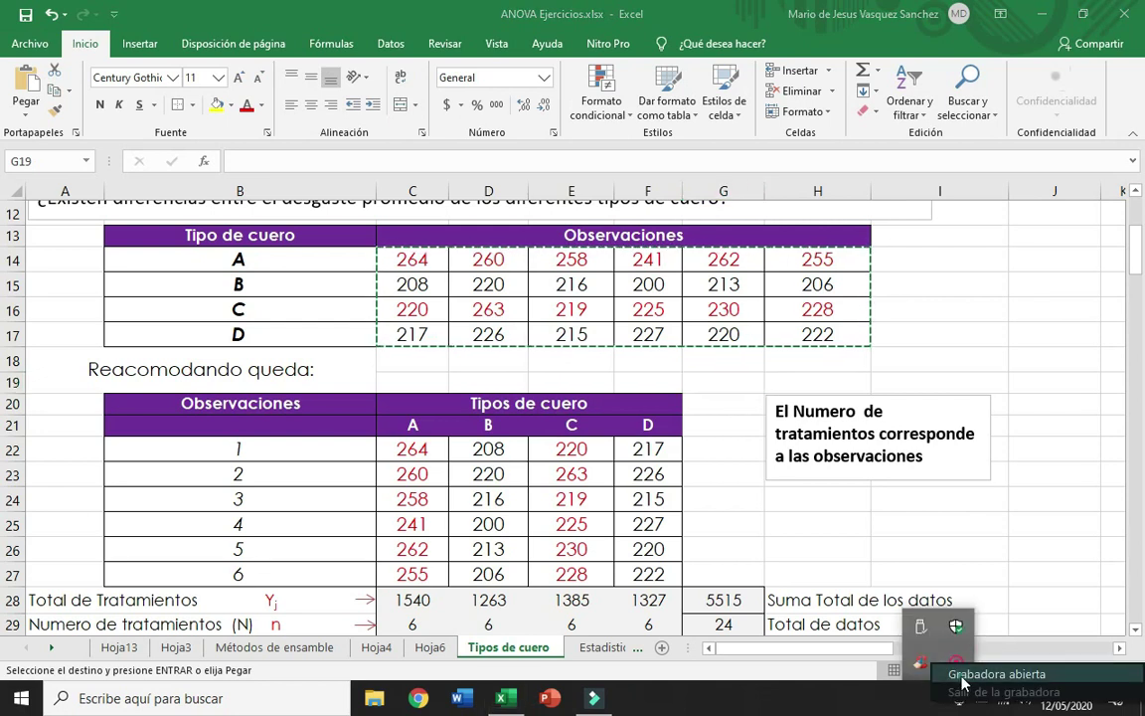
click(962, 676)
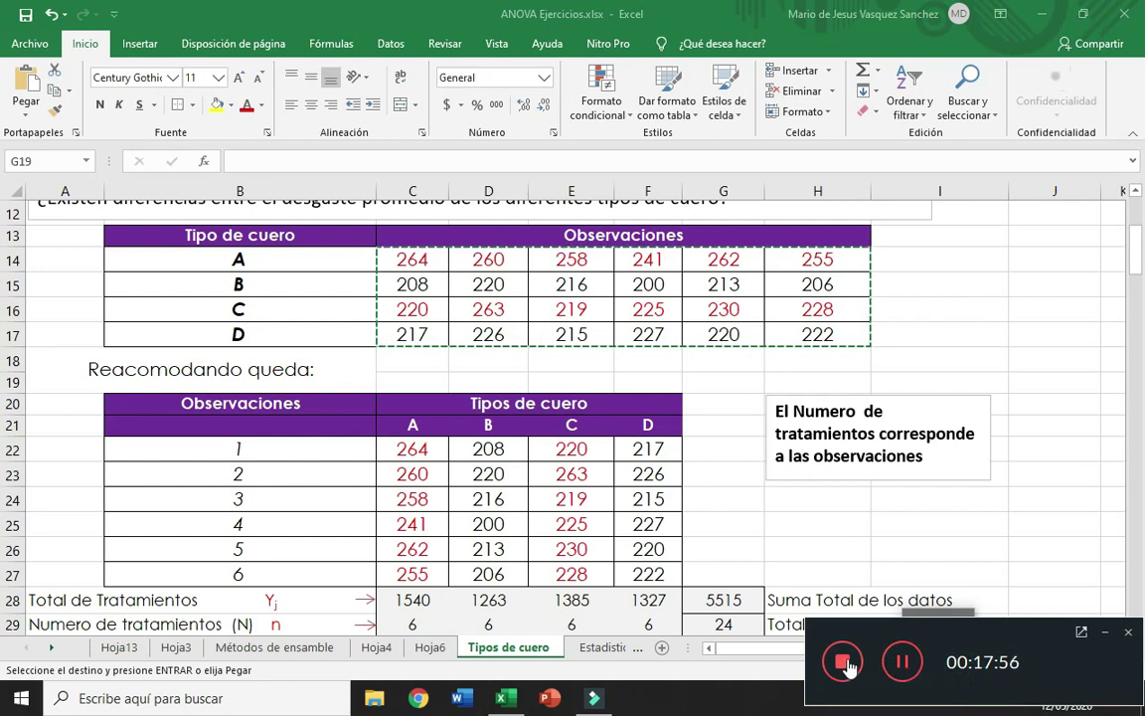